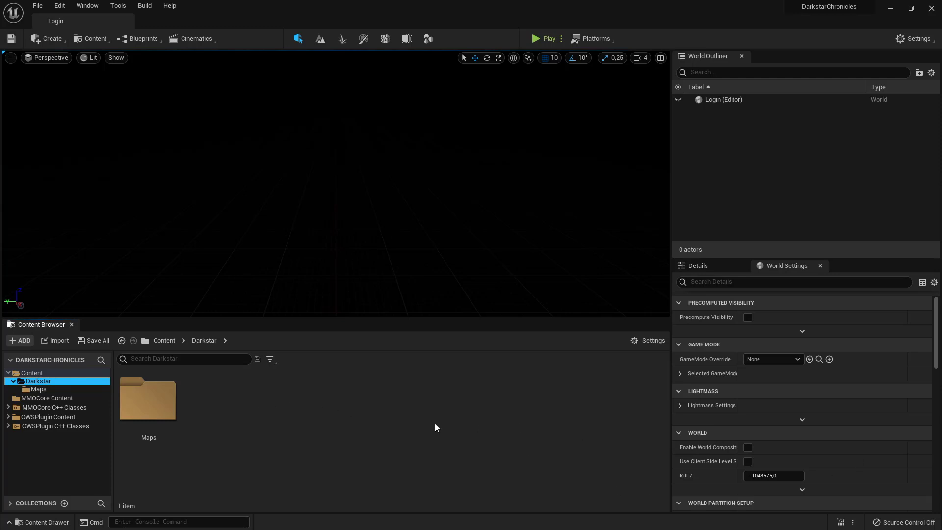
# Create a new folder named GameAssets inside the Darkstar content folder.
pyautogui.rightClick(39, 385)
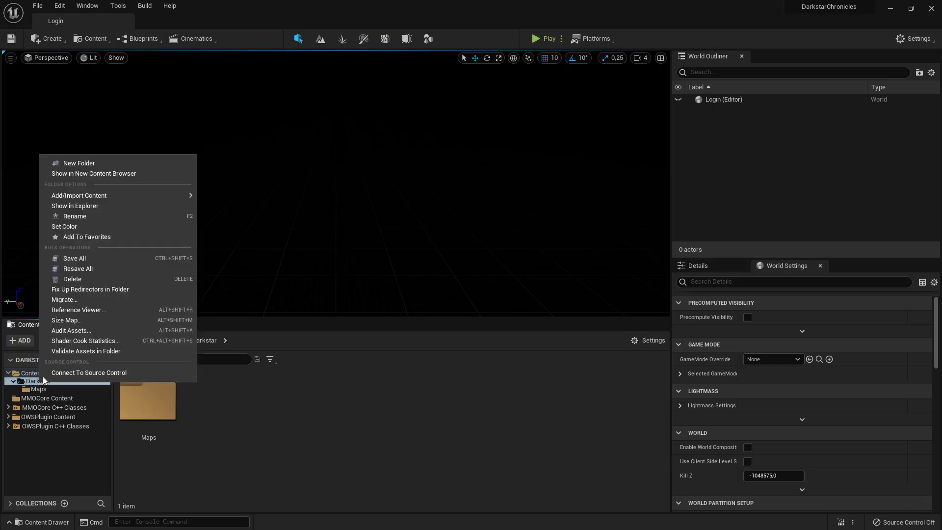
pyautogui.click(89, 164)
pyautogui.write('G')
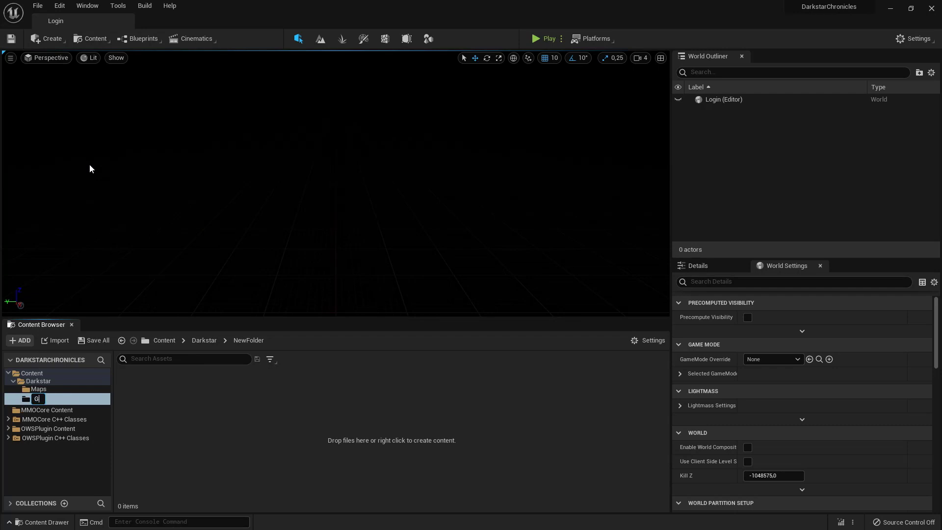
pyautogui.write('ameAssets')
pyautogui.press('Return')
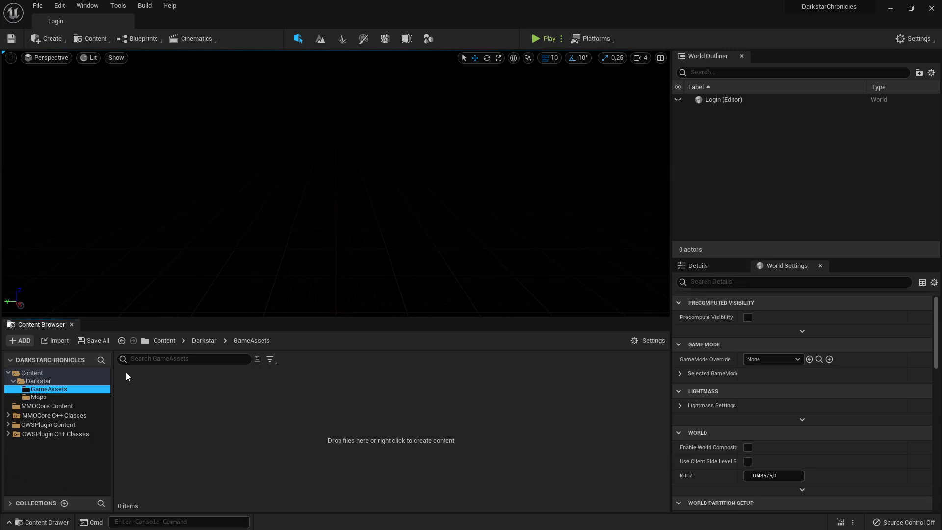
# Add a subfolder named Fonts inside the GameAssets folder.
pyautogui.rightClick(63, 390)
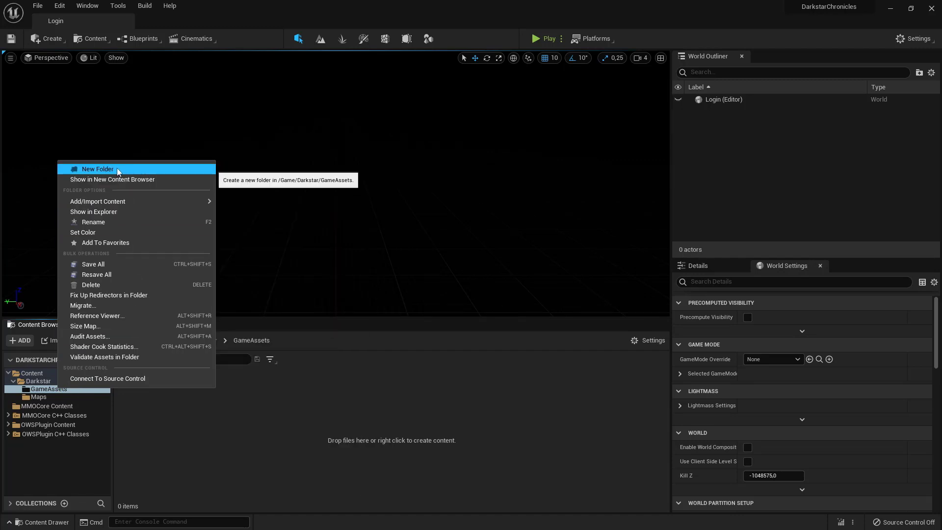
pyautogui.click(117, 169)
pyautogui.write('Fonts')
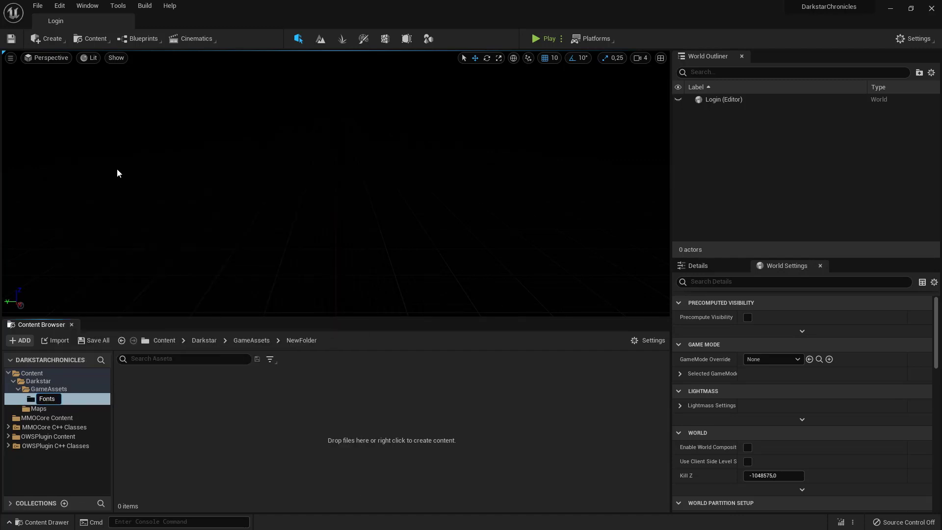
pyautogui.press('Return')
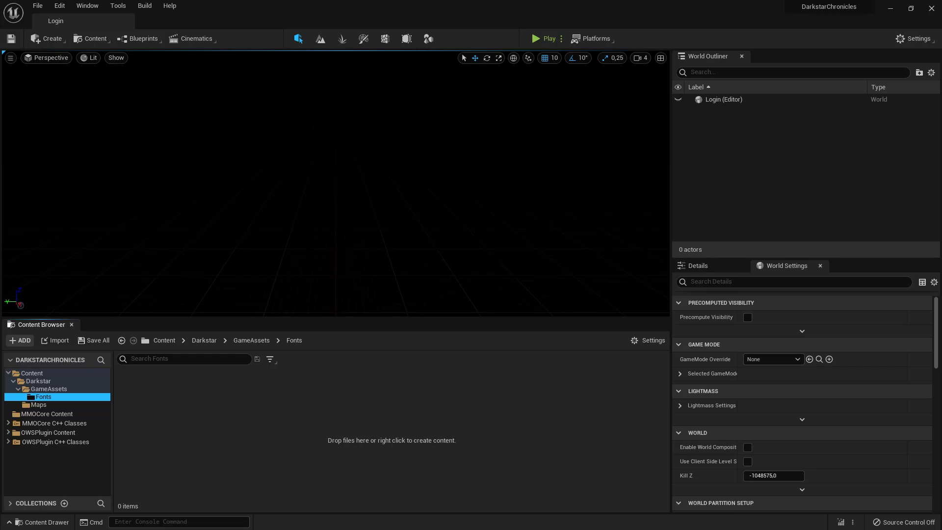
# Switch to the browser, filter dafont's Sci-fi fonts to Public domain / GPL / OFL and 100% Free, and browse the list.
pyautogui.hotkey('alt', 'Tab')
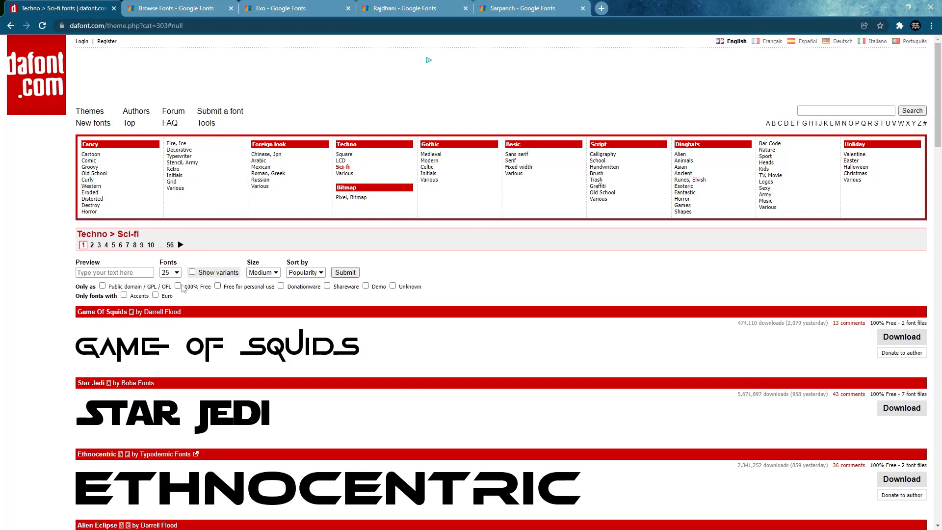
pyautogui.click(178, 286)
pyautogui.click(346, 274)
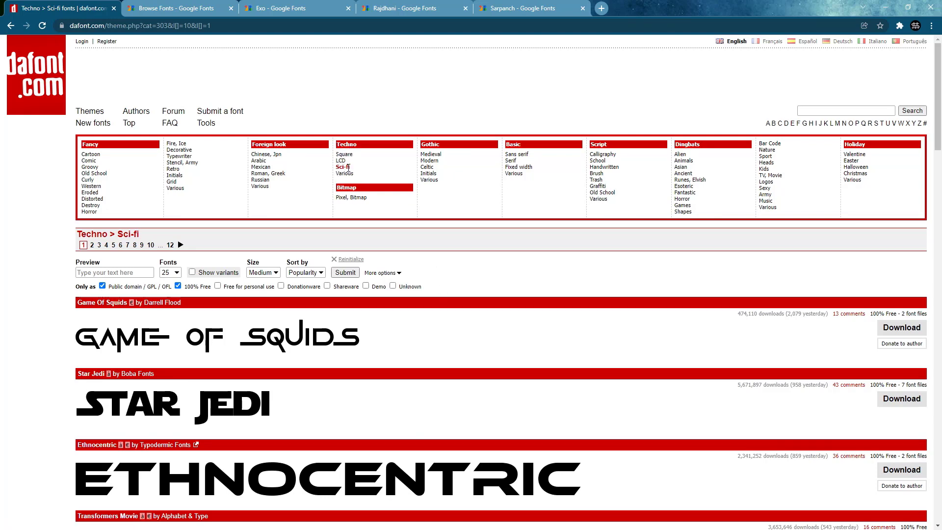
pyautogui.scroll(-13, 369, 362)
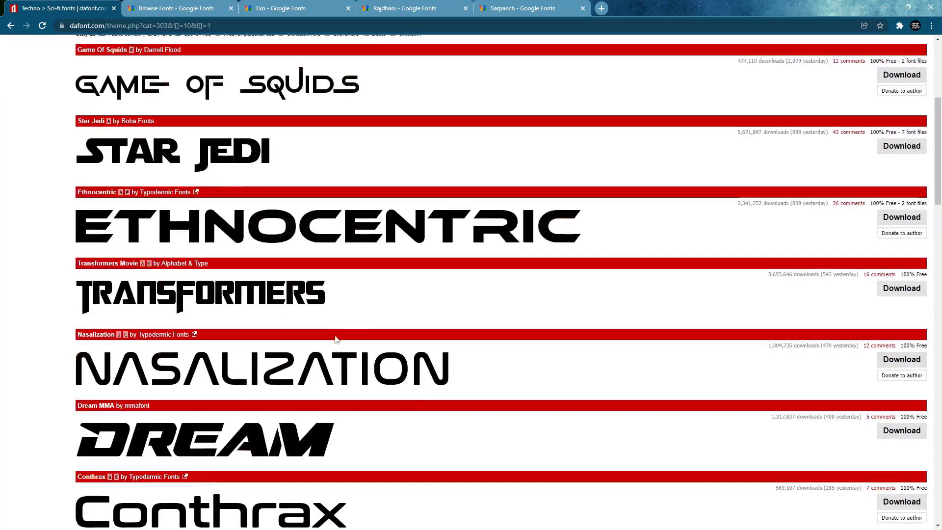
pyautogui.scroll(-14, 334, 339)
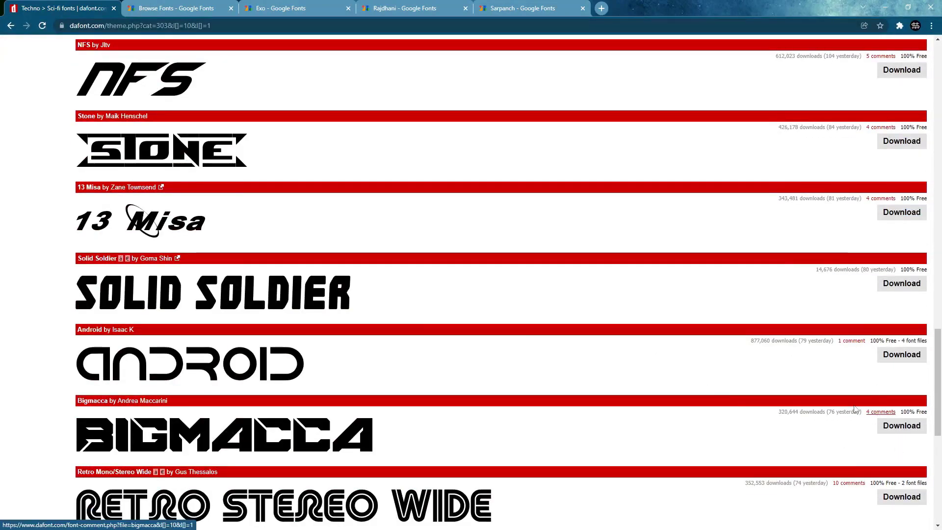
pyautogui.scroll(11, 459, 316)
pyautogui.scroll(16, 459, 317)
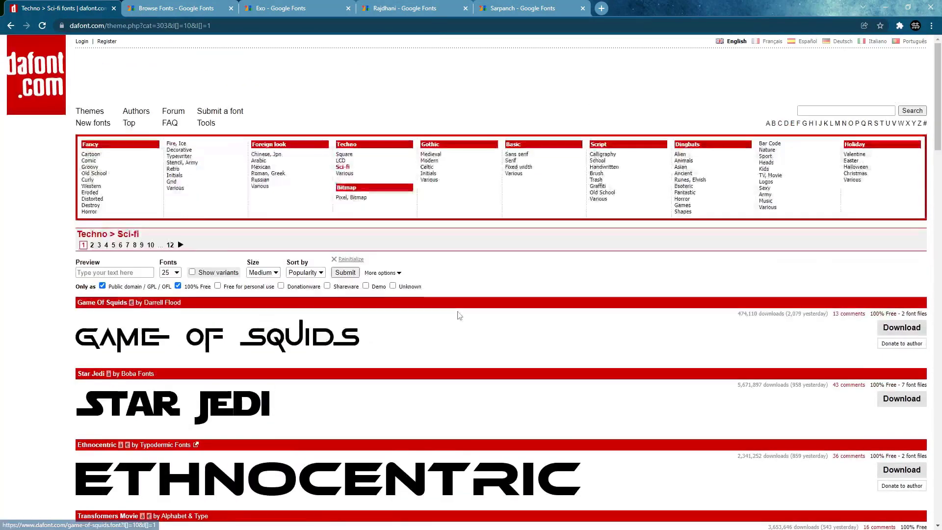
# Open the Google Fonts catalogue, set the custom preview text to Darkstar, and browse how the fonts render it.
pyautogui.click(181, 9)
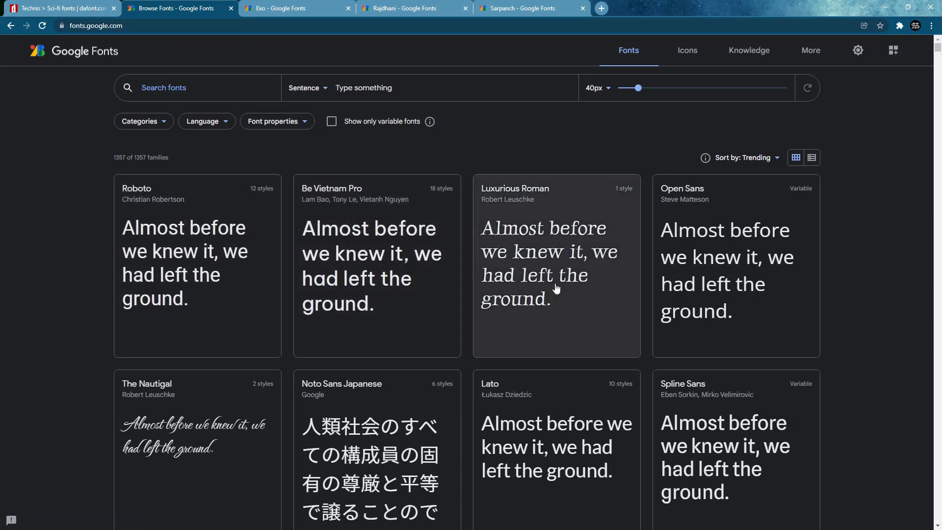
pyautogui.scroll(-8, 564, 294)
pyautogui.scroll(10, 582, 300)
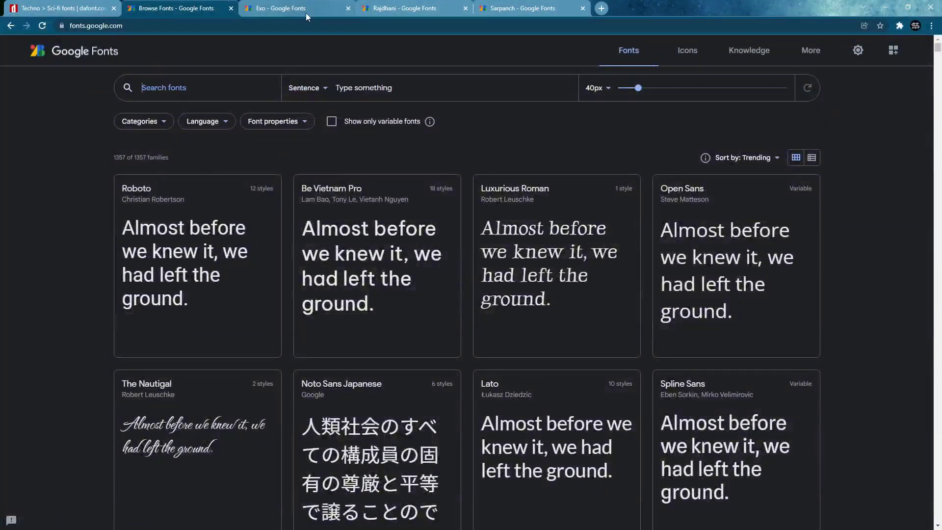
pyautogui.click(381, 86)
pyautogui.write('Darkstar')
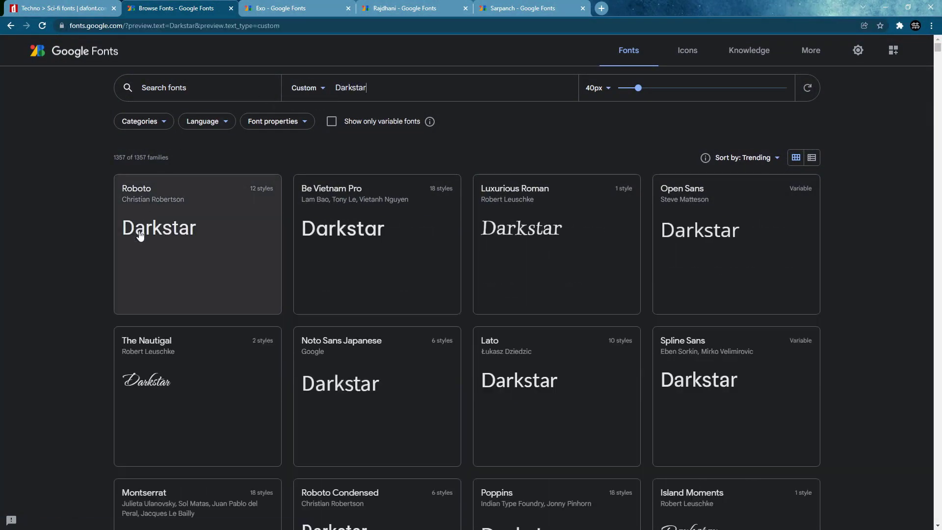
pyautogui.scroll(-6, 355, 294)
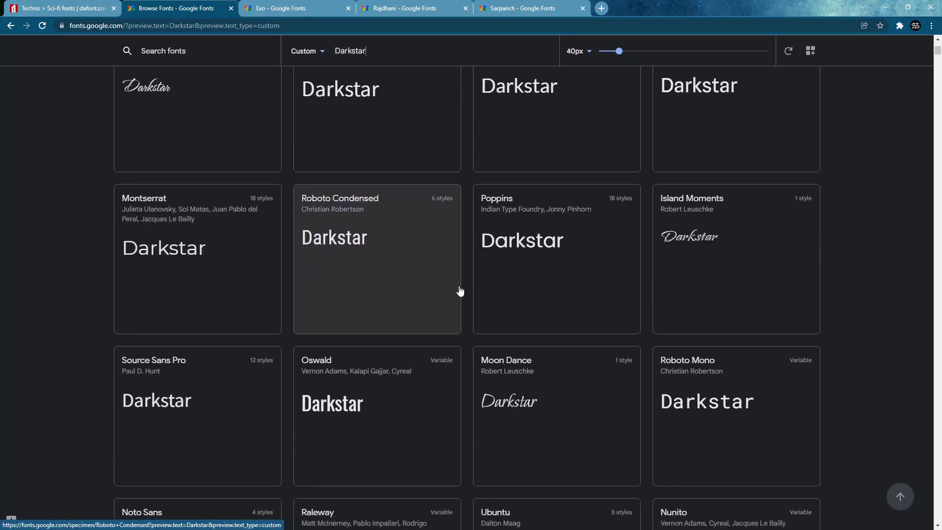
pyautogui.scroll(-3, 314, 314)
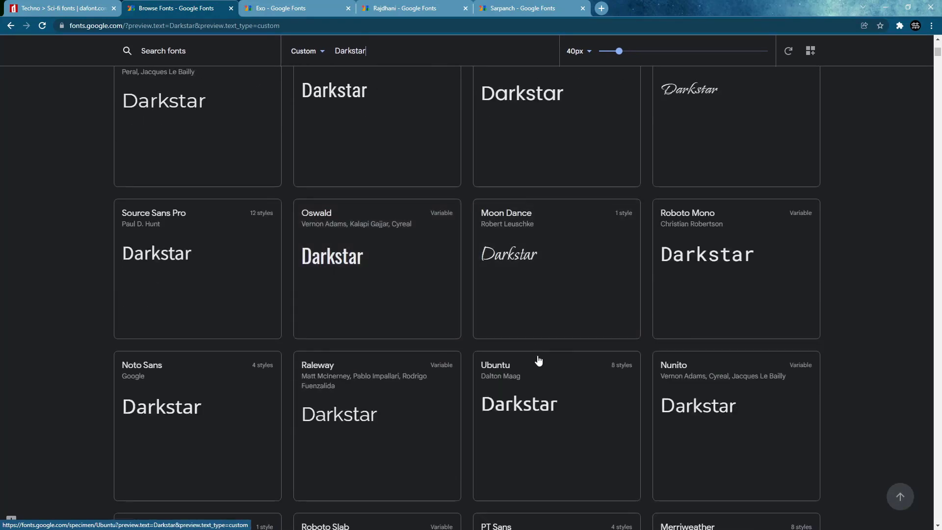
pyautogui.scroll(-3, 316, 374)
pyautogui.scroll(-1, 317, 371)
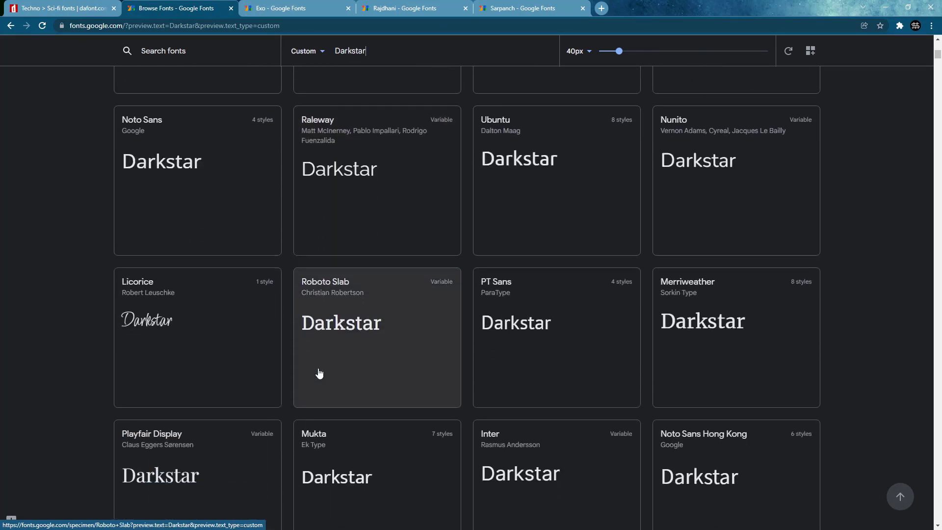
pyautogui.scroll(10, 322, 369)
pyautogui.scroll(3, 324, 366)
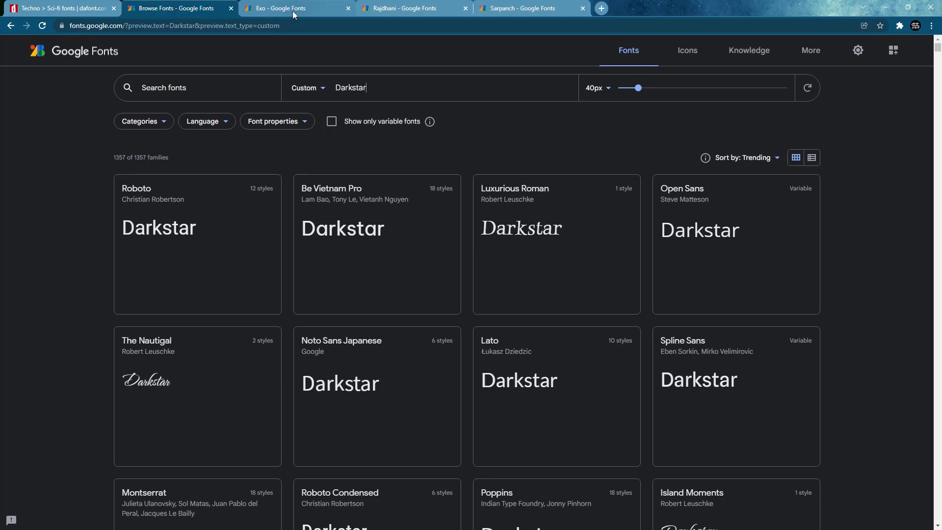
# Compare the styles on the Rajdhani, Sarpanch and Exo font pages.
pyautogui.click(389, 9)
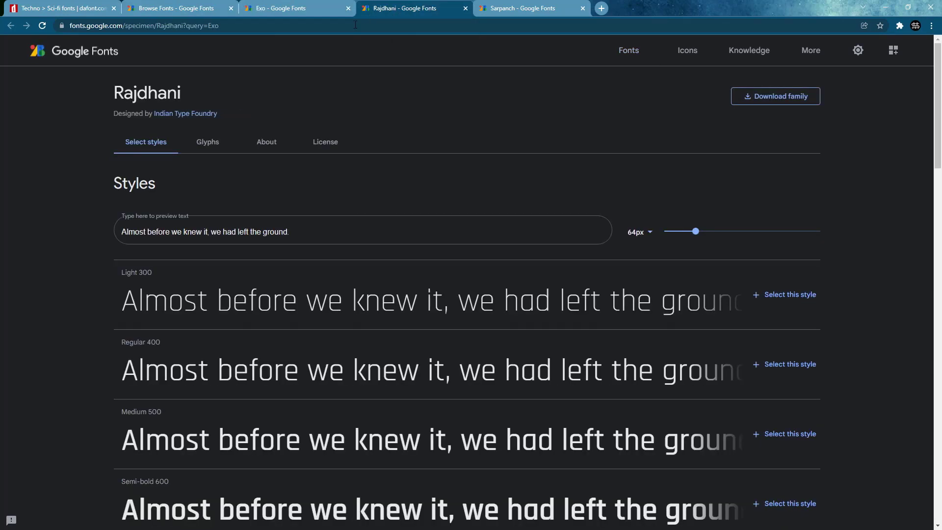
pyautogui.click(518, 10)
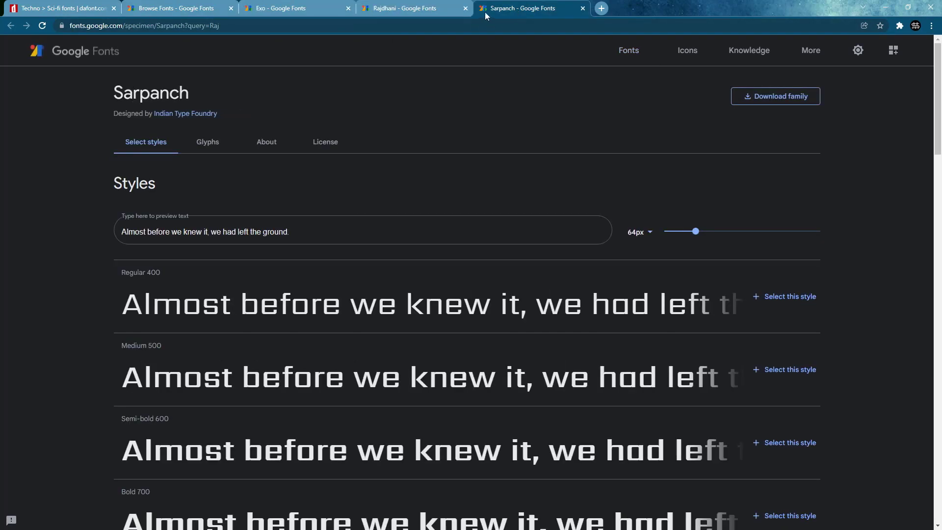
pyautogui.click(306, 11)
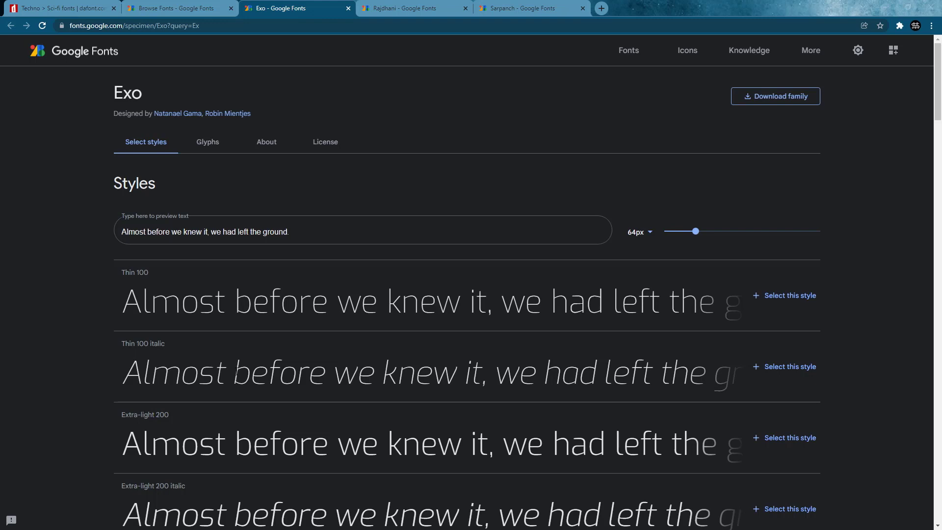
pyautogui.click(409, 12)
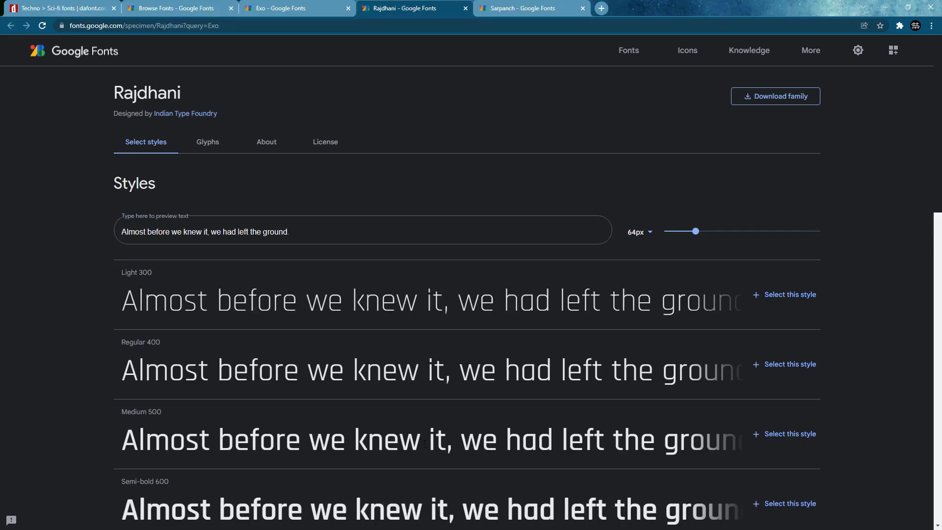
pyautogui.click(544, 10)
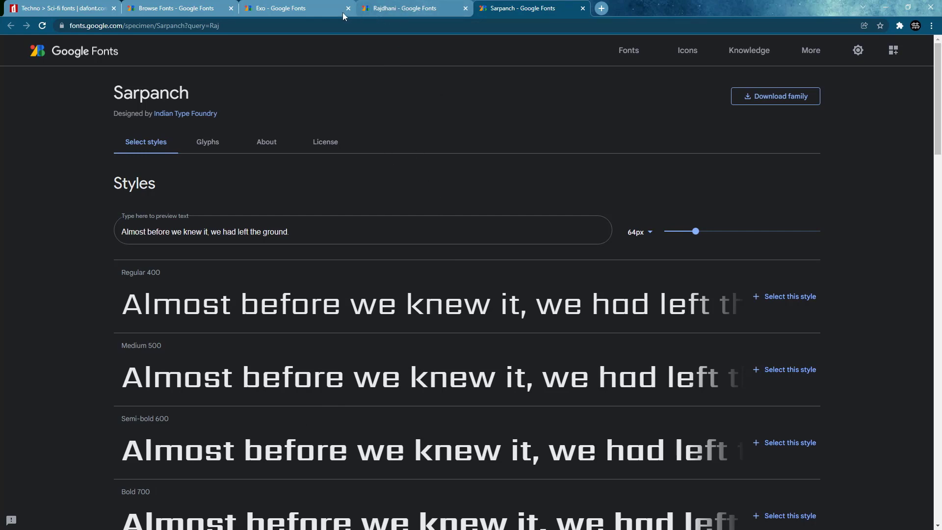
pyautogui.click(290, 9)
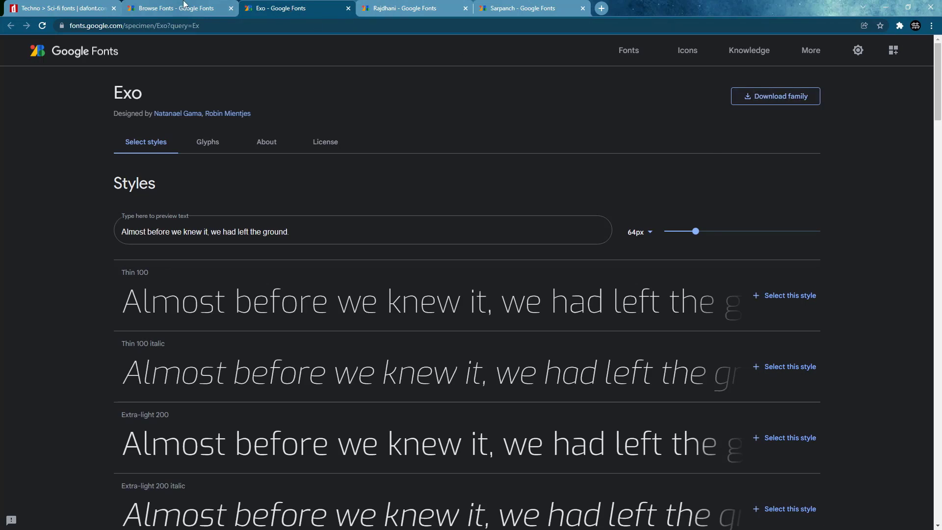
# Search the Google Fonts catalogue for exo.
pyautogui.click(171, 10)
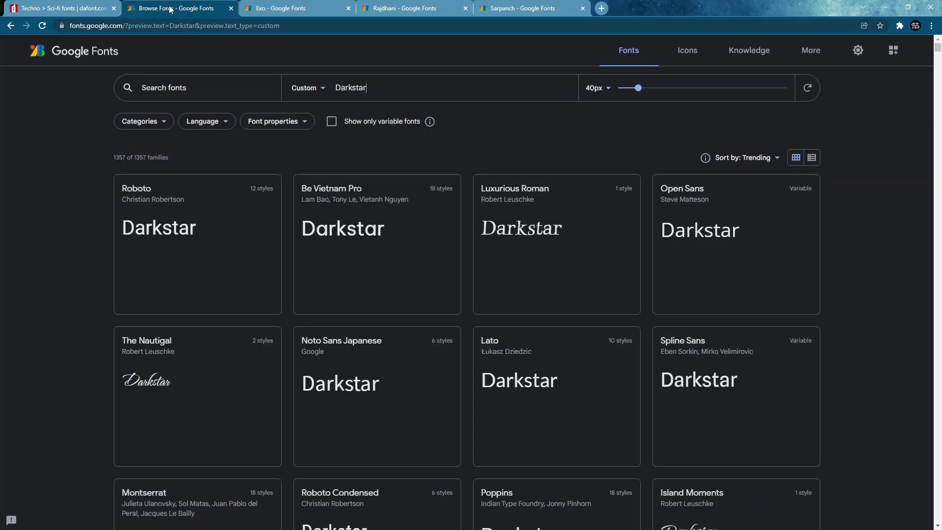
pyautogui.click(181, 87)
pyautogui.write('exo')
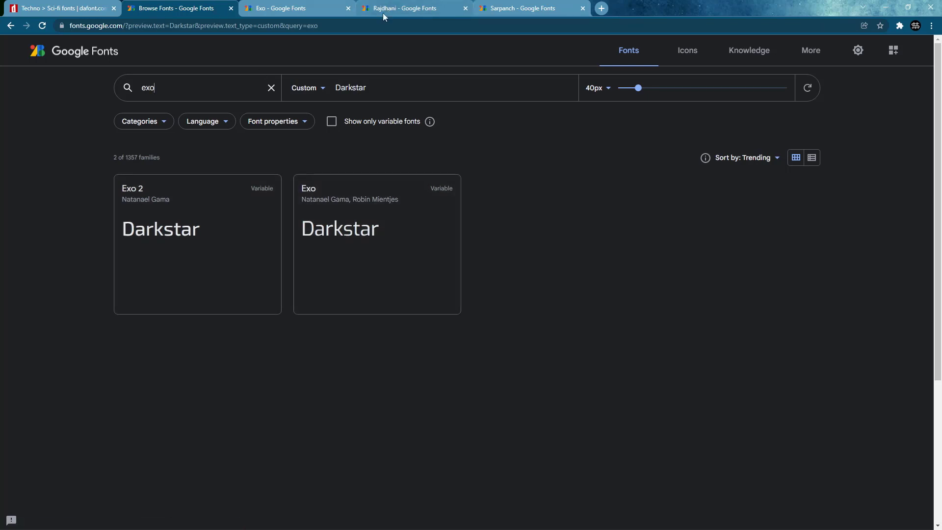
# Download the Exo, Rajdhani and Sarpanch font families from their Google Fonts pages.
pyautogui.click(253, 8)
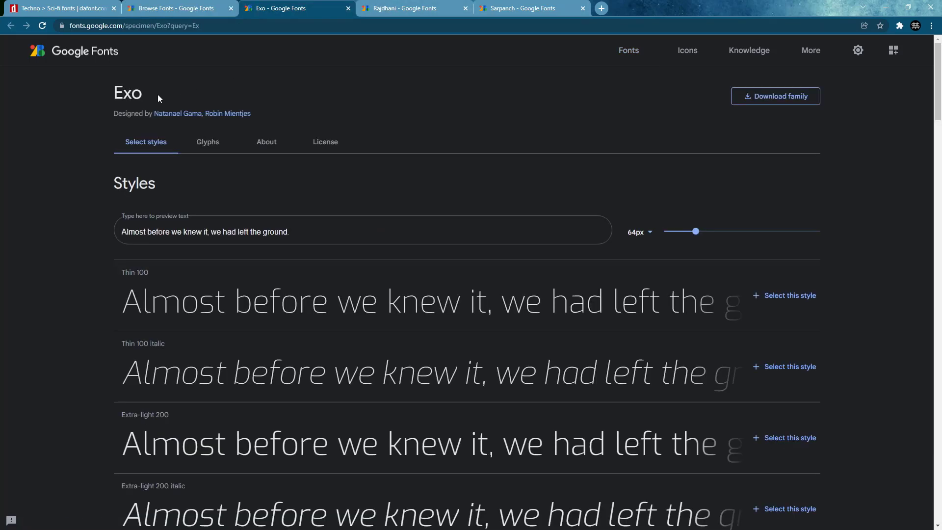
pyautogui.click(791, 100)
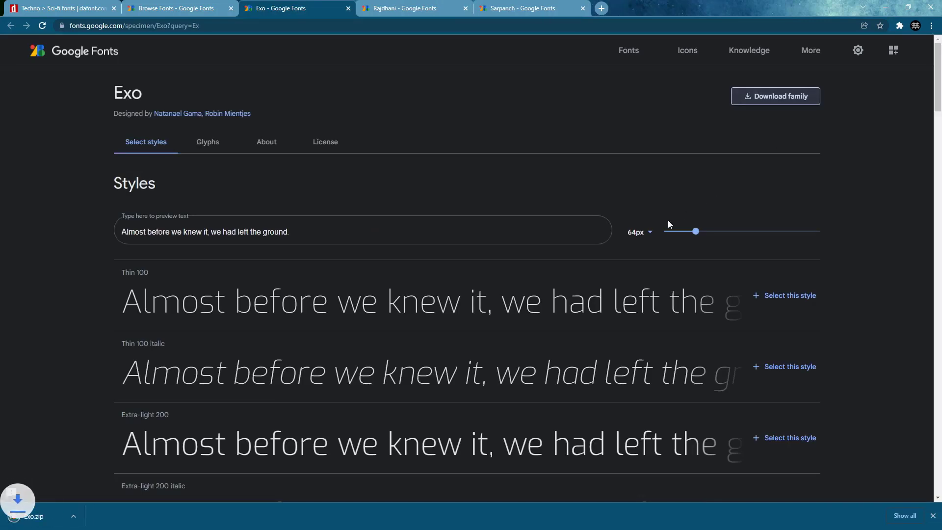
pyautogui.click(398, 9)
pyautogui.click(788, 99)
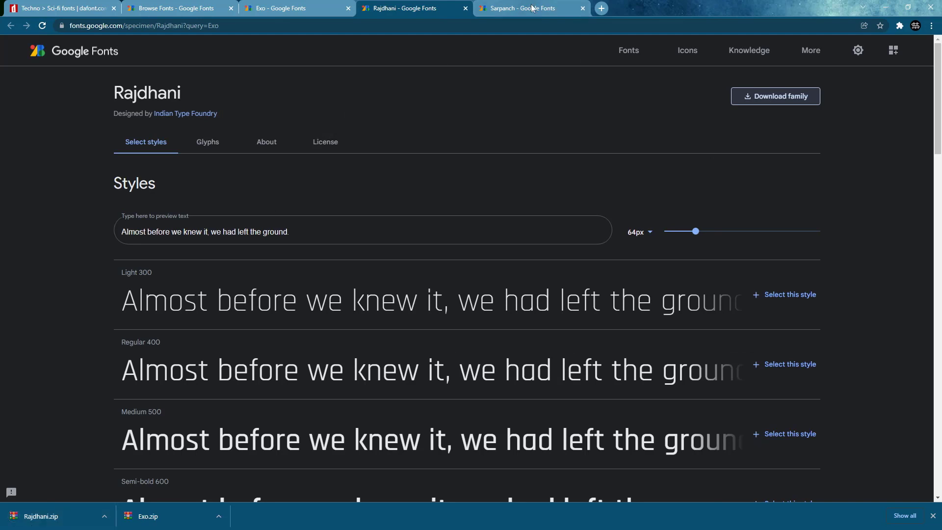
pyautogui.click(533, 8)
pyautogui.click(780, 98)
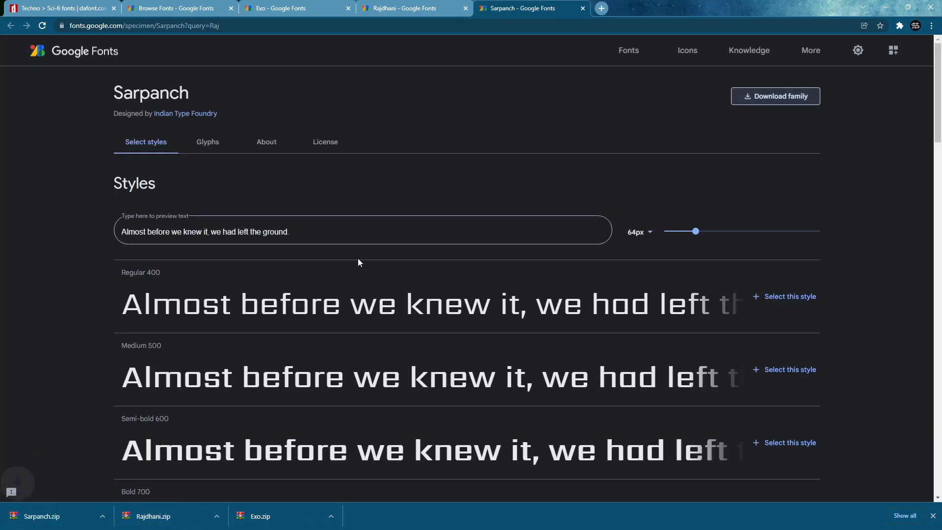
# Switch to File Explorer and create a folder named Fonts inside Projects > Assets on the D: drive.
pyautogui.moveTo(941, 176); pyautogui.dragTo(343, 57)
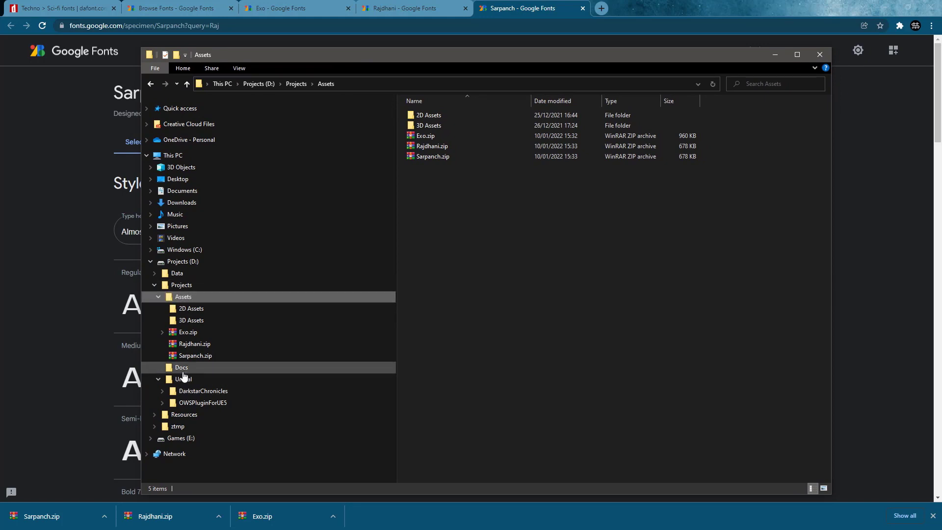
pyautogui.click(181, 285)
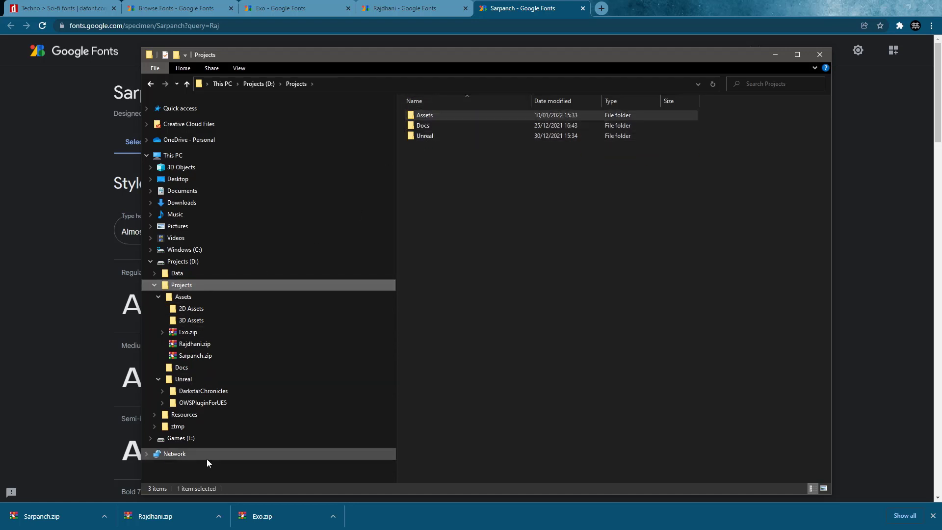
pyautogui.click(206, 298)
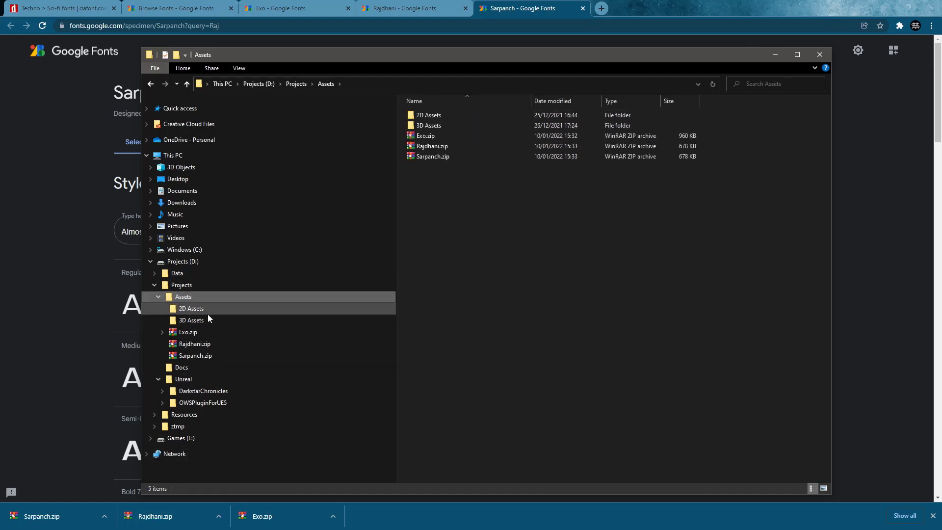
pyautogui.click(439, 231)
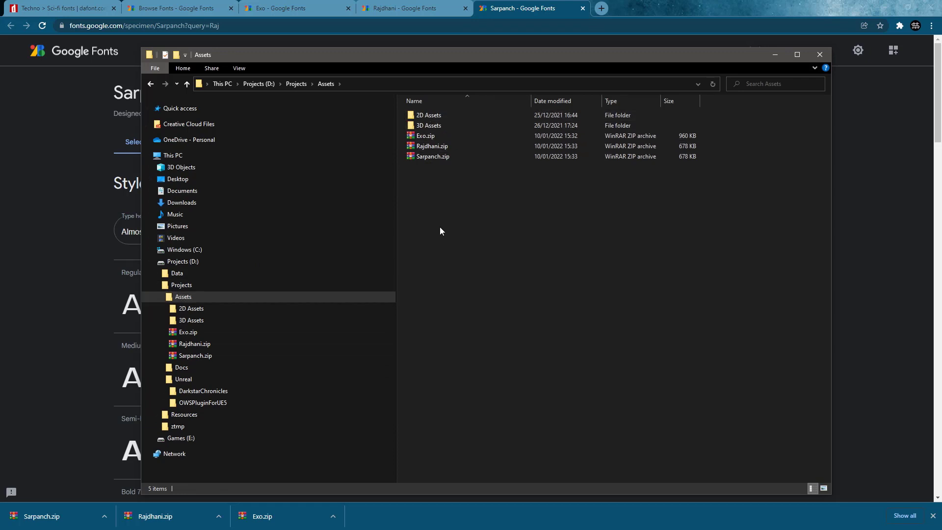
pyautogui.rightClick(449, 213)
pyautogui.moveTo(491, 364)
pyautogui.click(586, 365)
pyautogui.write('Fonts')
pyautogui.press('Return')
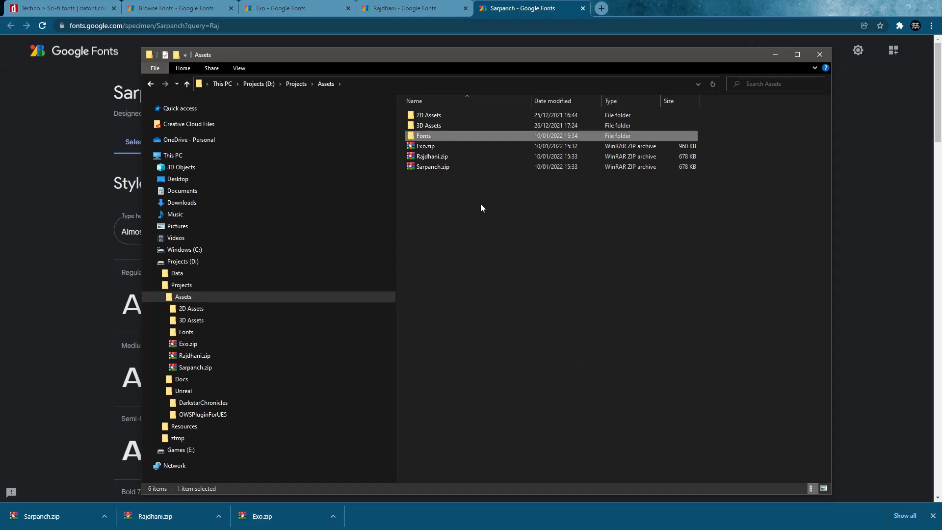
# Move Exo.zip, Rajdhani.zip and Sarpanch.zip into the Fonts folder and extract each archive into its own folder there.
pyautogui.click(435, 146)
pyautogui.keyDown('shift'); pyautogui.click(441, 166); pyautogui.keyUp('shift')
pyautogui.moveTo(432, 157); pyautogui.dragTo(424, 136)
pyautogui.doubleClick(423, 136)
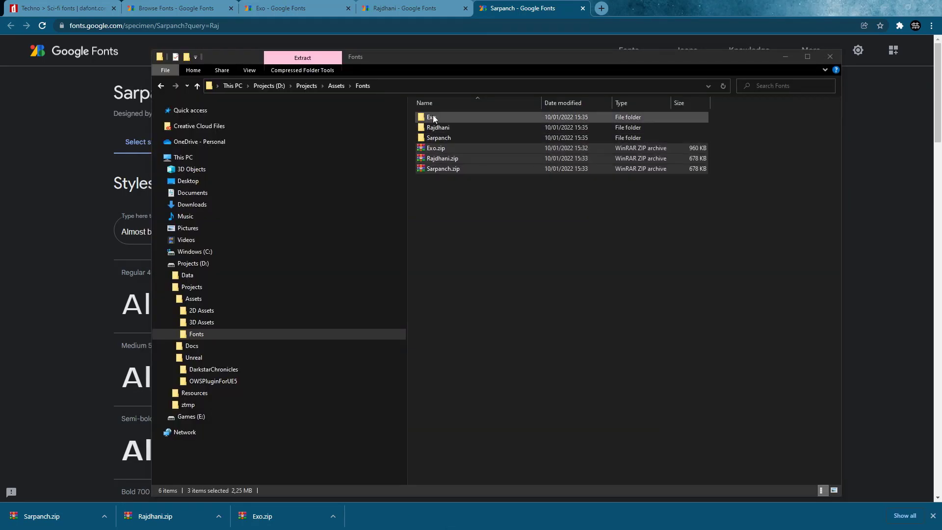
# Delete the Exo, Rajdhani and Sarpanch ZIP archives from the Fonts folder.
pyautogui.click(433, 117)
pyautogui.click(438, 148)
pyautogui.keyDown('shift'); pyautogui.click(443, 169); pyautogui.keyUp('shift')
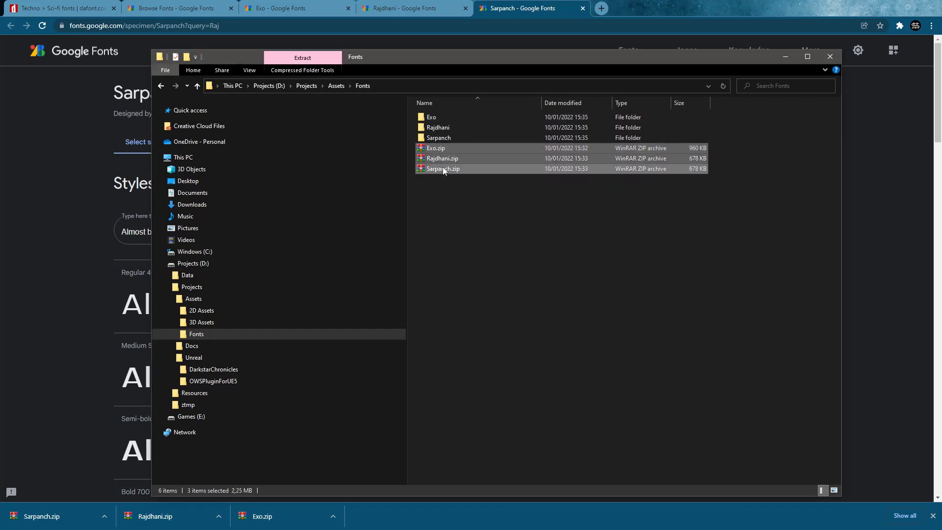
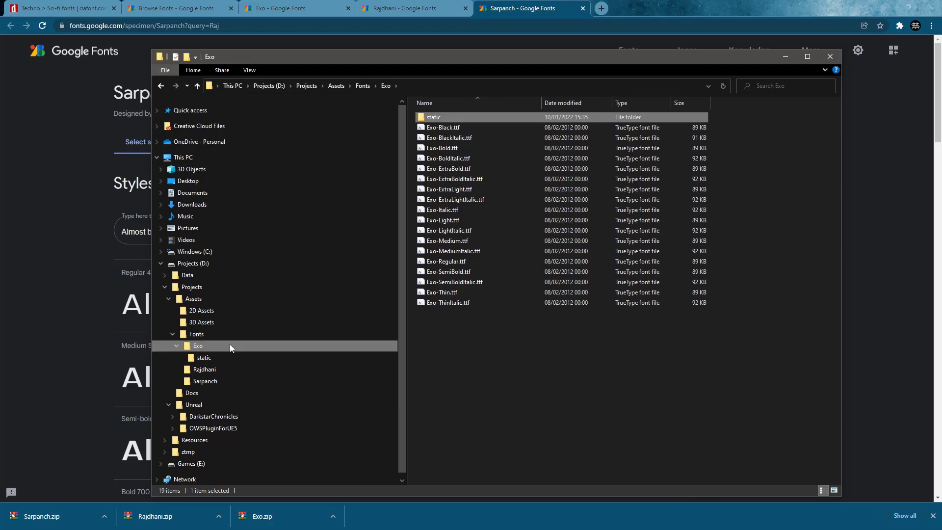
# Delete the OFL.txt files from the Rajdhani and Sarpanch font folders.
pyautogui.click(204, 358)
pyautogui.click(442, 116)
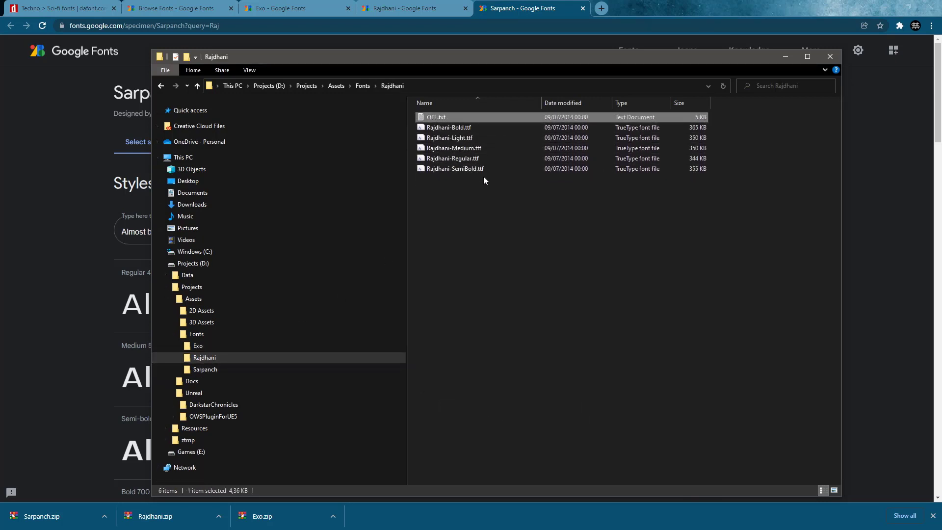
pyautogui.press('Delete')
pyautogui.click(206, 369)
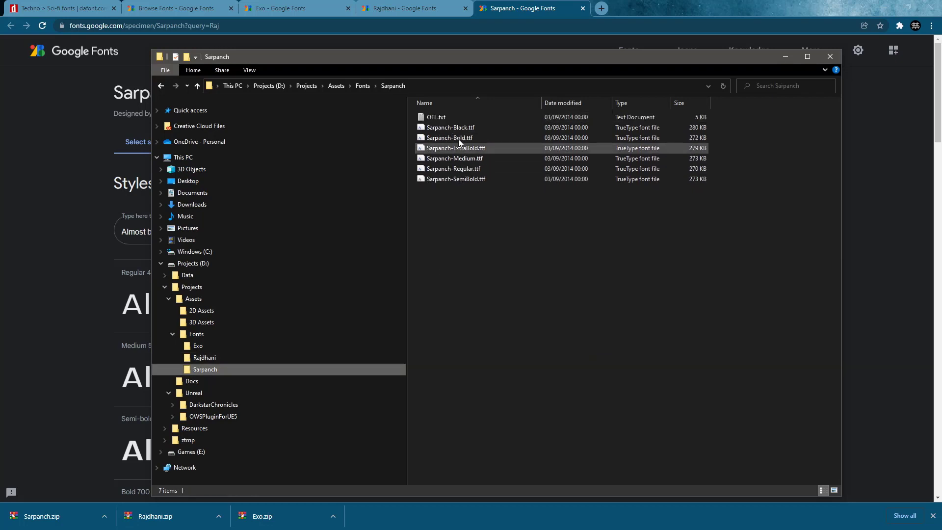
pyautogui.click(440, 118)
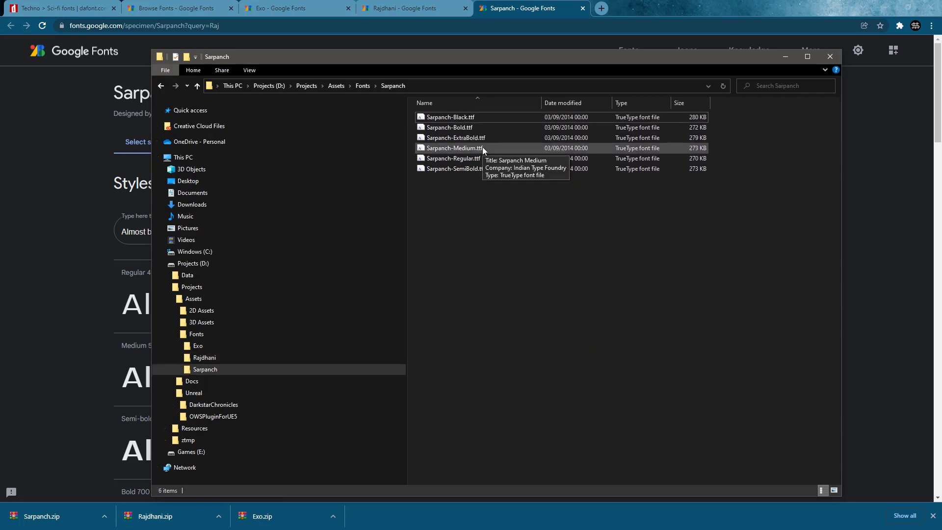
pyautogui.press('Delete')
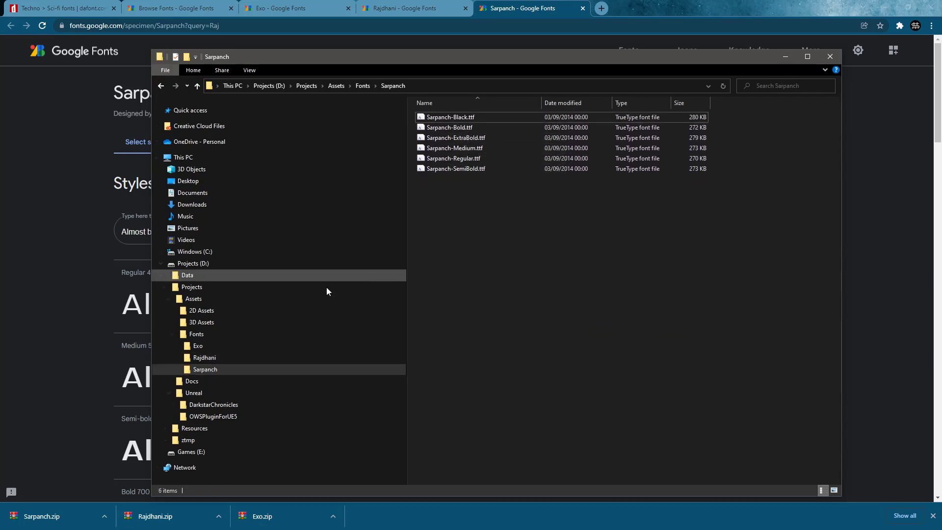
# Review the Exo, Rajdhani and Sarpanch folders, and shrink the File Explorer window and move it aside.
pyautogui.click(196, 334)
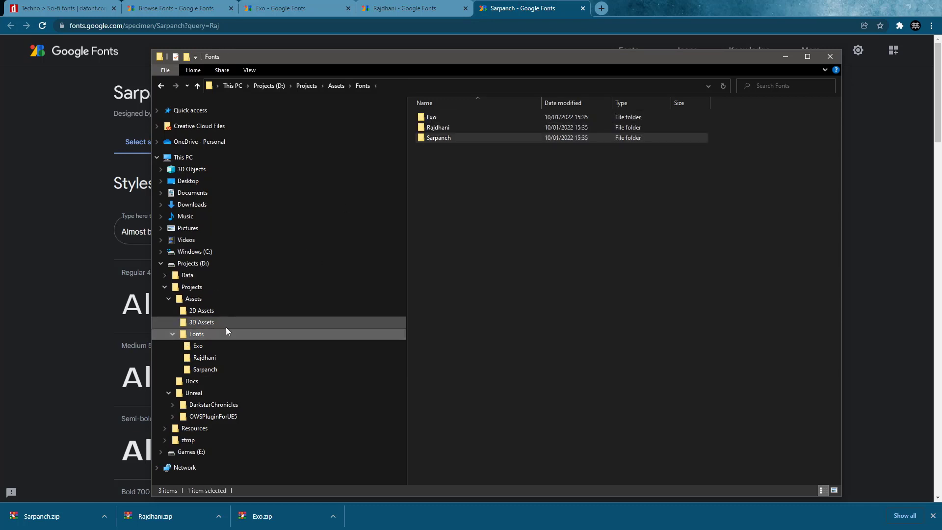
pyautogui.click(198, 346)
pyautogui.click(205, 357)
pyautogui.click(206, 369)
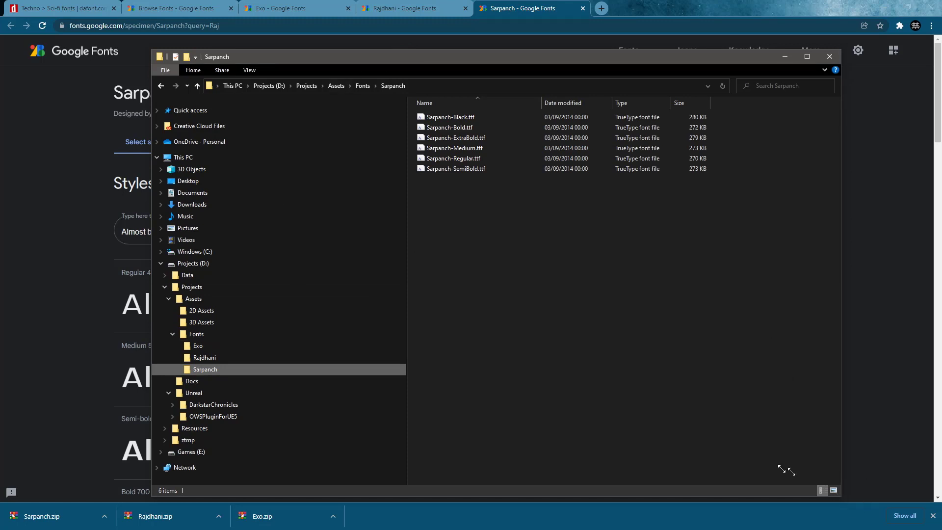
pyautogui.moveTo(843, 496); pyautogui.dragTo(552, 463)
pyautogui.moveTo(344, 54); pyautogui.dragTo(590, 46)
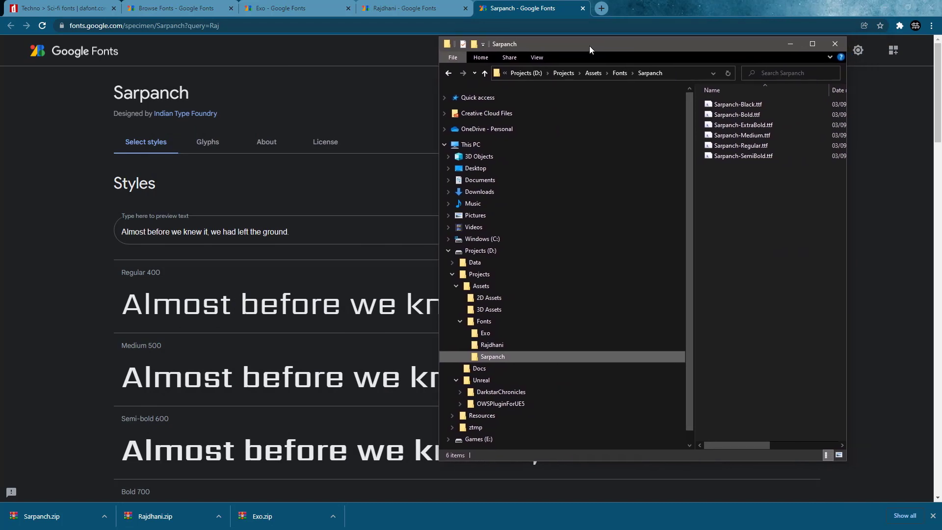
# Switch to Unreal Editor and create a content folder named Exo inside Darkstar > GameAssets > Fonts.
pyautogui.hotkey('alt', 'Tab')
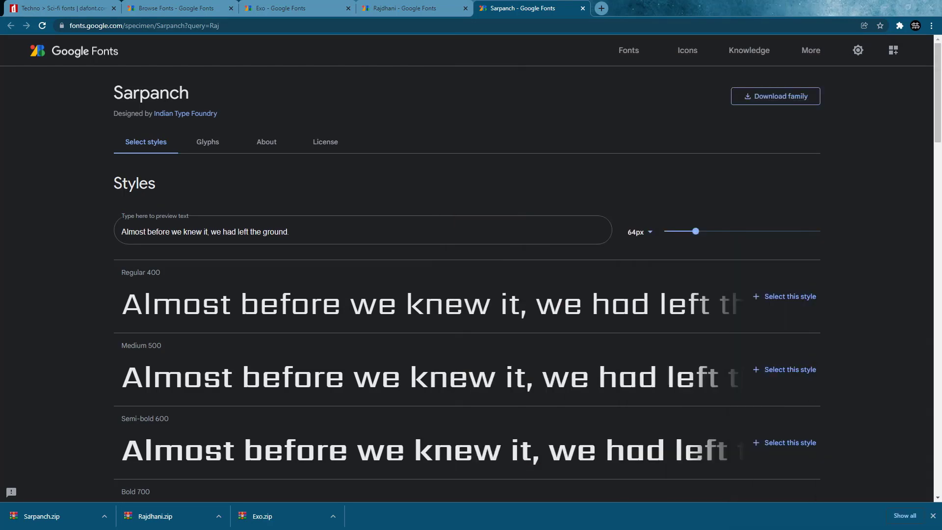
pyautogui.hotkey('alt', 'Tab')
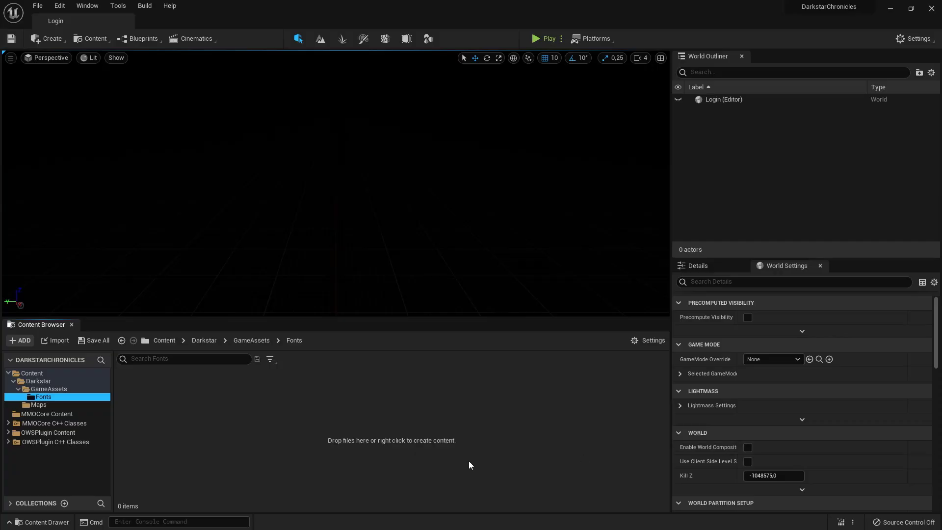
pyautogui.rightClick(146, 397)
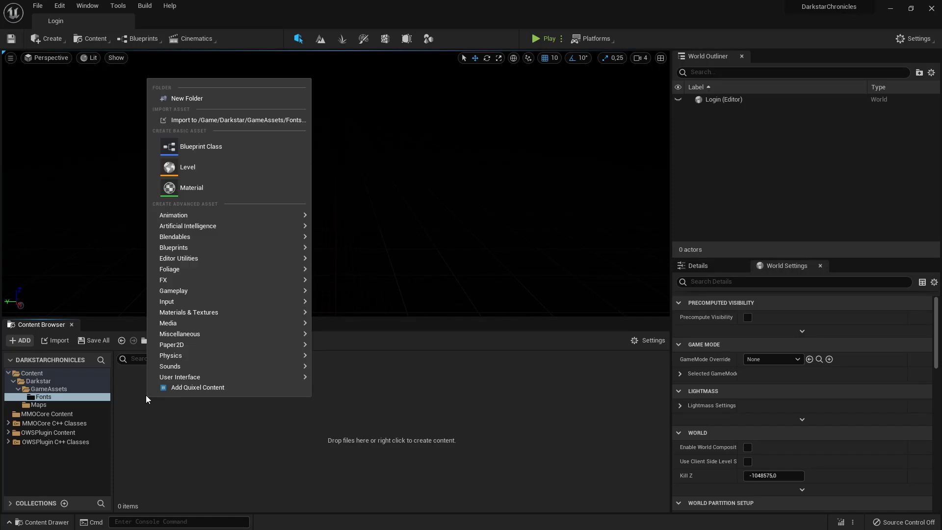
pyautogui.click(226, 98)
pyautogui.write('Exo')
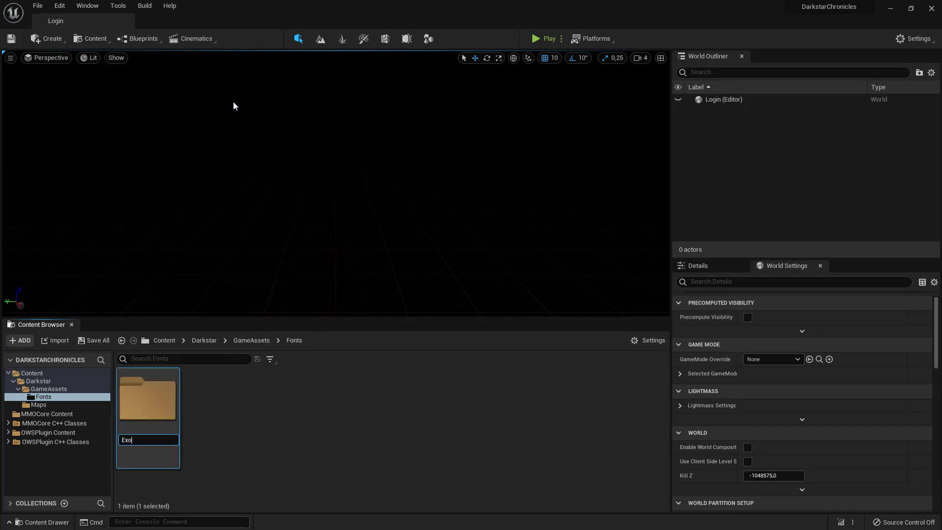
pyautogui.press('Return')
# Create two more content folders named Sarpanch and Rajdhani inside GameAssets > Fonts.
pyautogui.rightClick(281, 412)
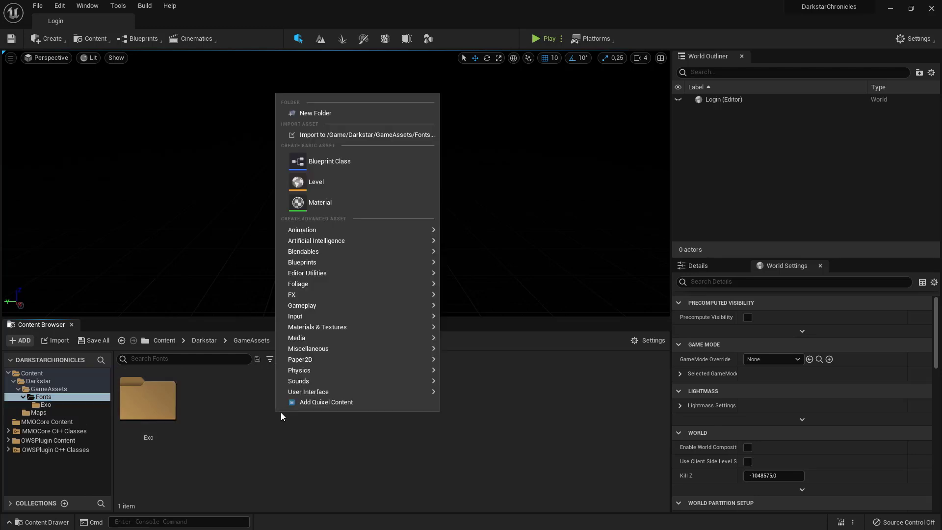
pyautogui.click(328, 116)
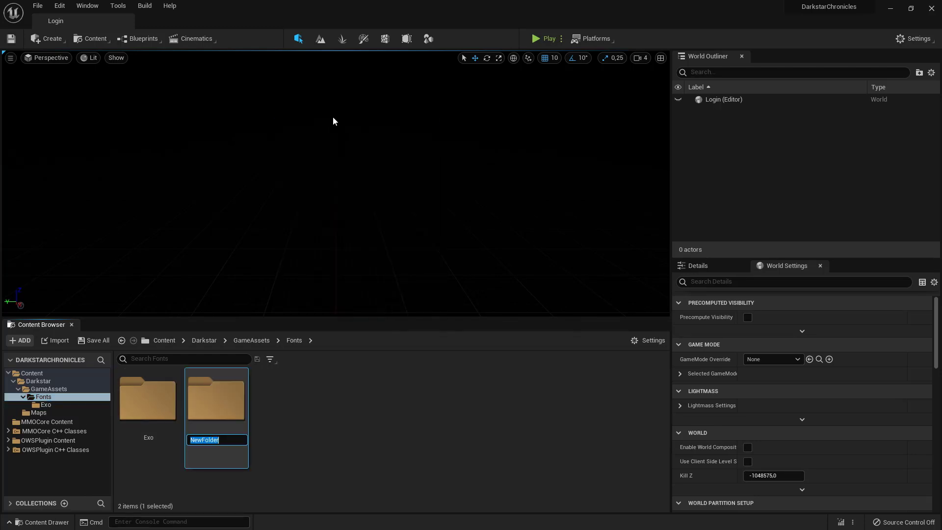
pyautogui.write('Sarpanch')
pyautogui.press('Return')
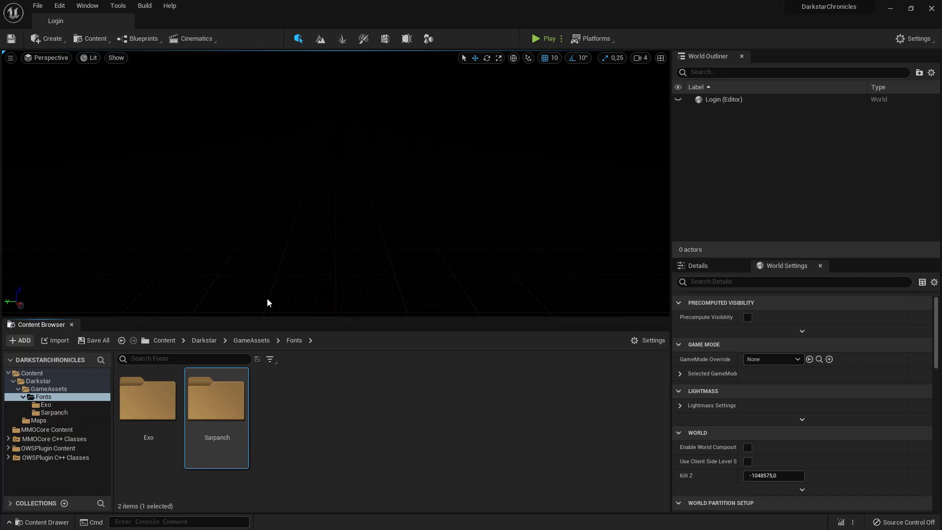
pyautogui.rightClick(358, 426)
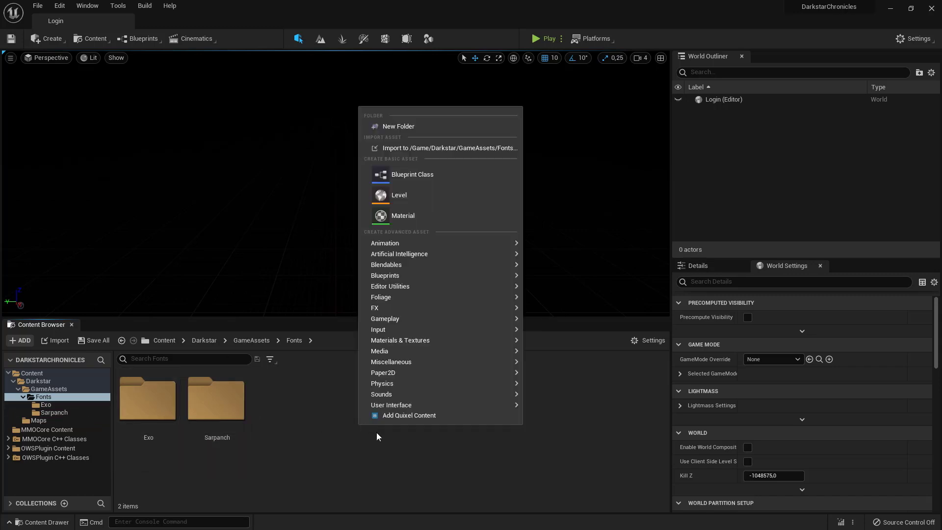
pyautogui.click(417, 128)
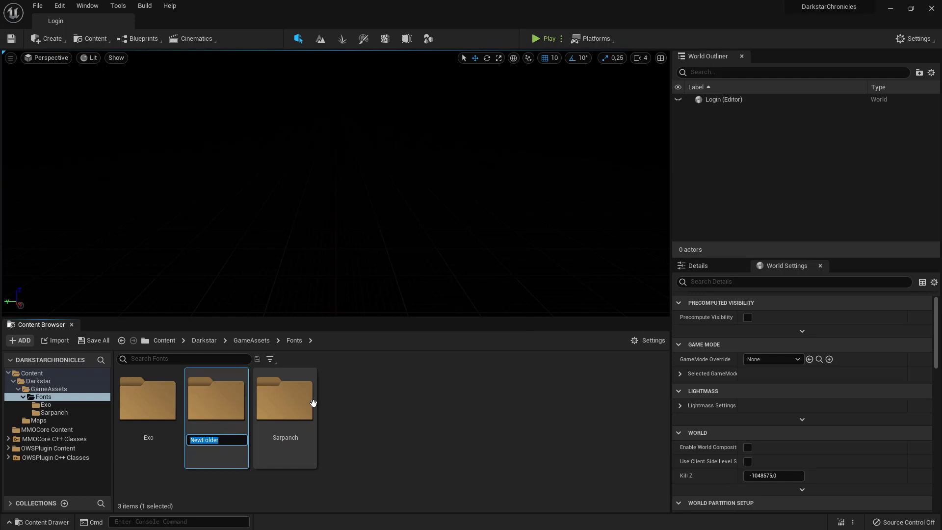
pyautogui.write('Rajdhani')
pyautogui.press('Return')
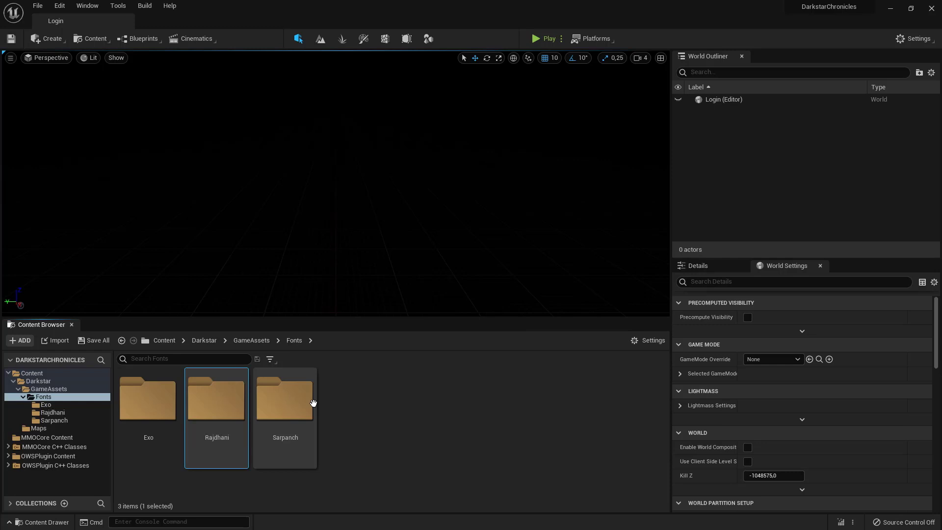
# Import Sarpanch-Regular.ttf from File Explorer into the Sarpanch content folder, creating a new Font asset with it as the default font.
pyautogui.click(46, 405)
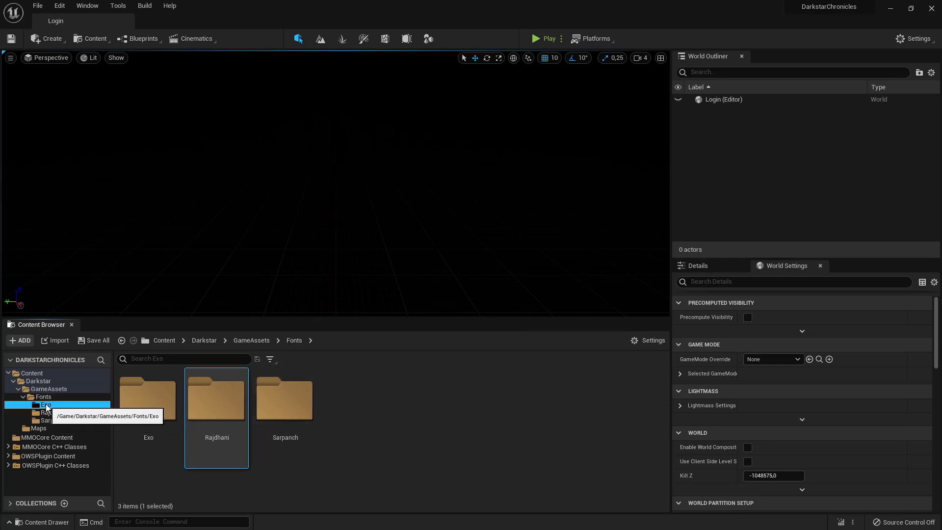
pyautogui.hotkey('alt', 'Tab')
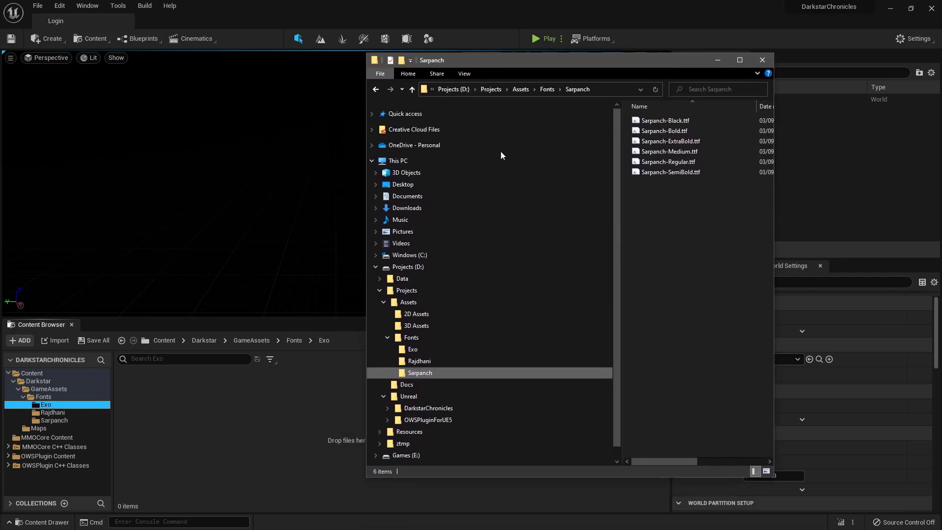
pyautogui.click(52, 421)
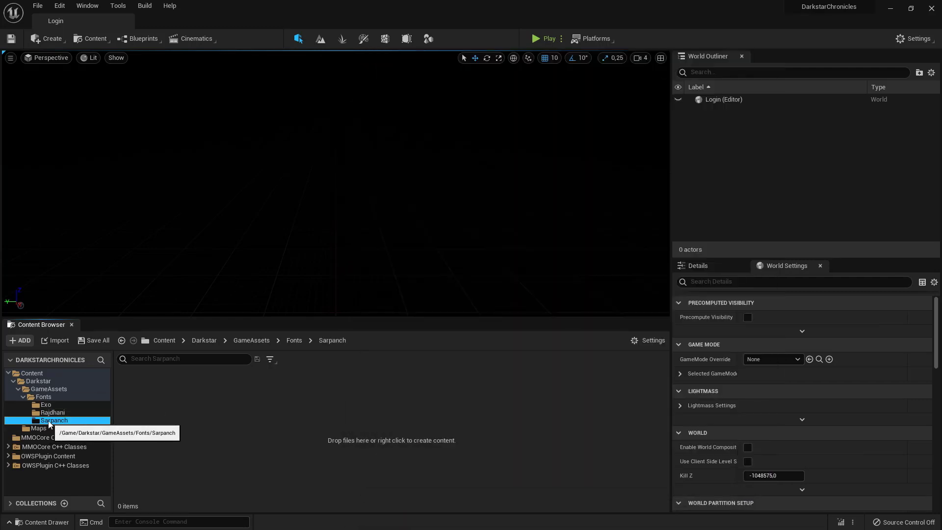
pyautogui.hotkey('alt', 'Tab')
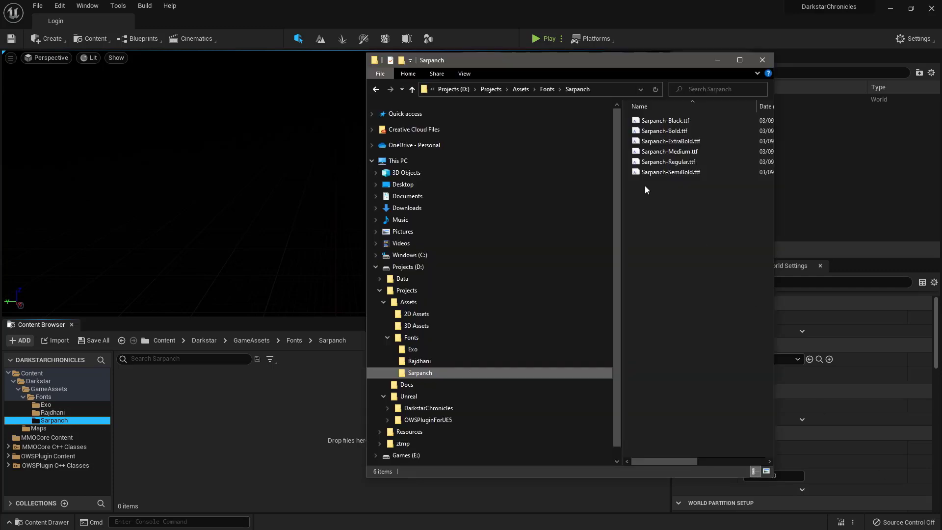
pyautogui.moveTo(636, 64); pyautogui.dragTo(737, 26)
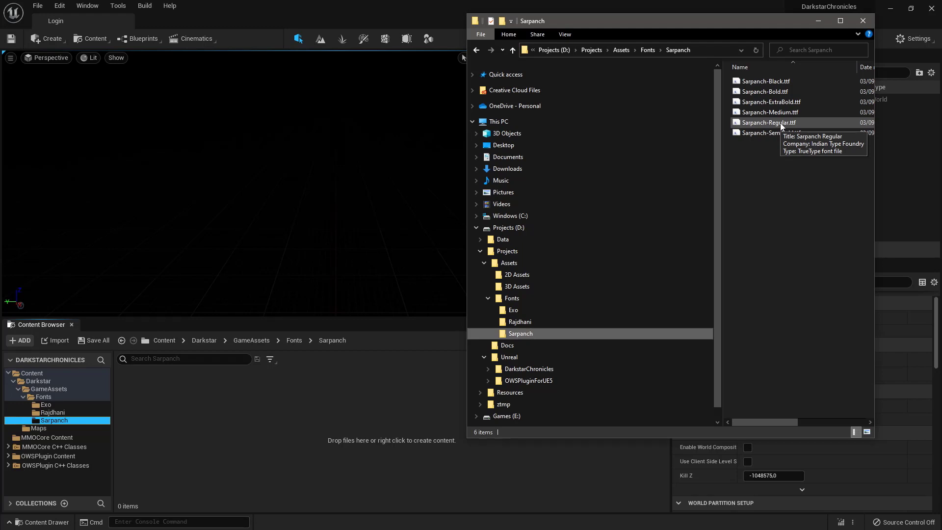
pyautogui.moveTo(781, 126); pyautogui.dragTo(323, 477)
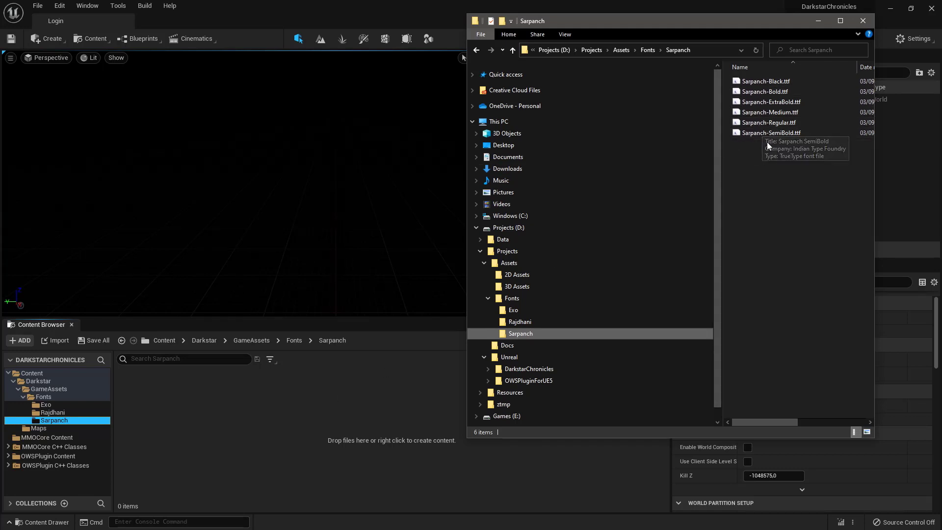
pyautogui.click(754, 124)
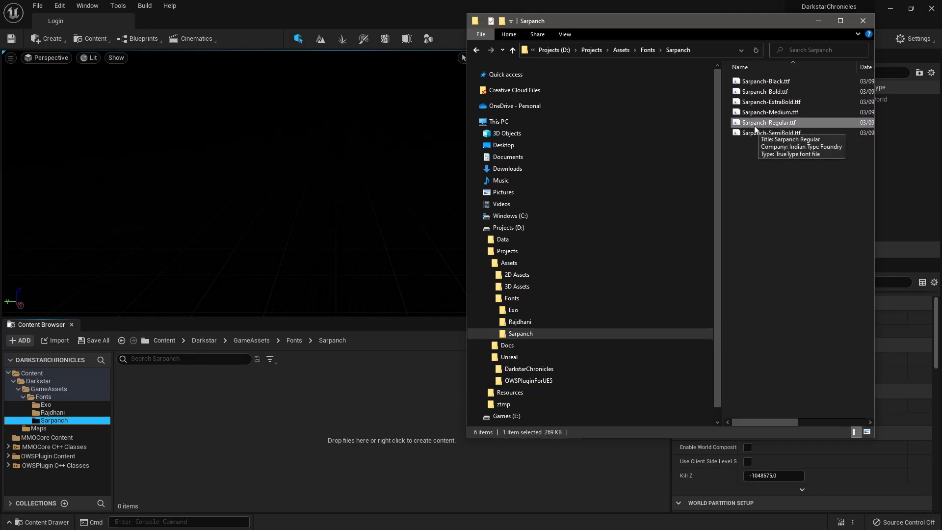
pyautogui.moveTo(779, 126); pyautogui.dragTo(319, 431)
pyautogui.moveTo(264, 446); pyautogui.dragTo(267, 443)
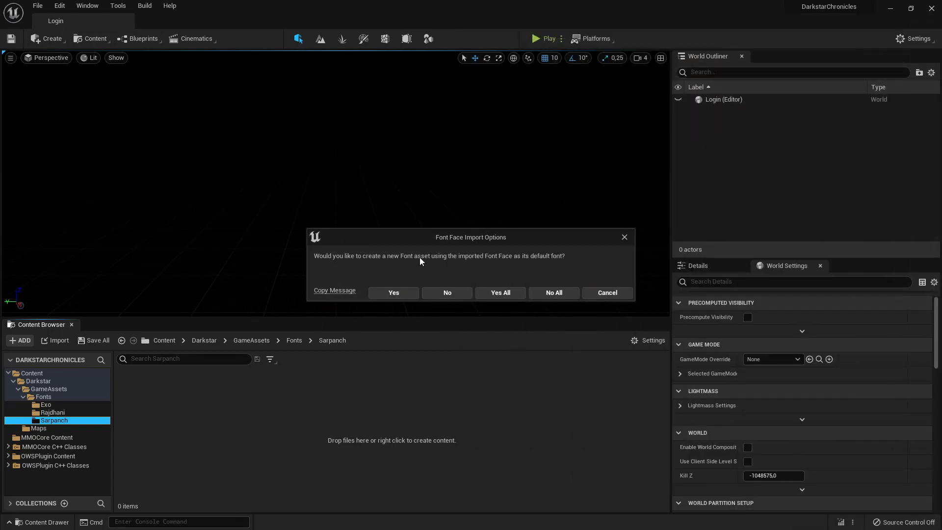
pyautogui.click(396, 297)
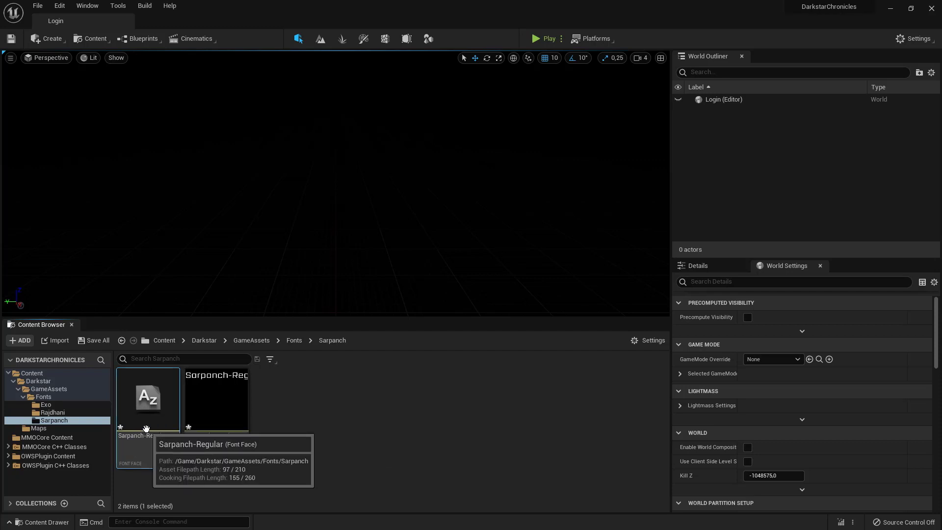
# Rename the Font asset created from Sarpanch-Regular as Sarpanch.
pyautogui.click(206, 392)
pyautogui.click(215, 436)
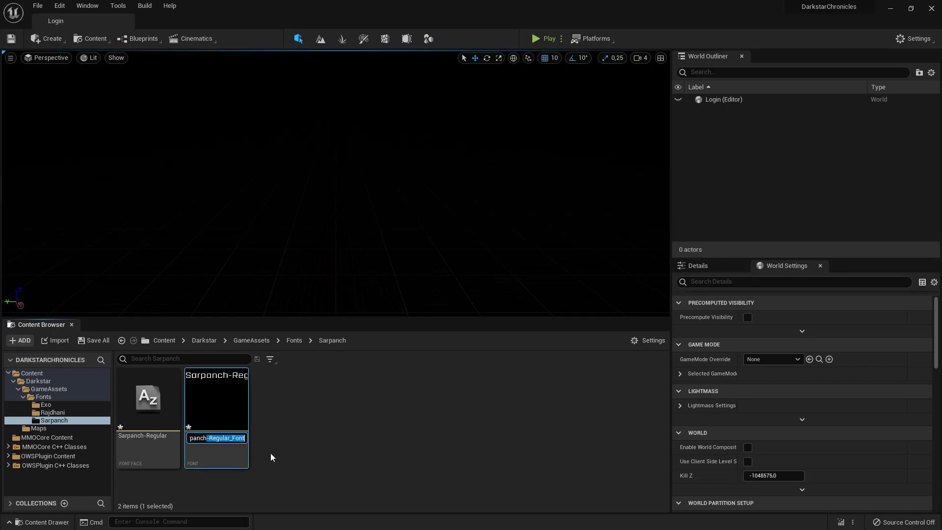
pyautogui.write('Sarpanch')
pyautogui.press('Return')
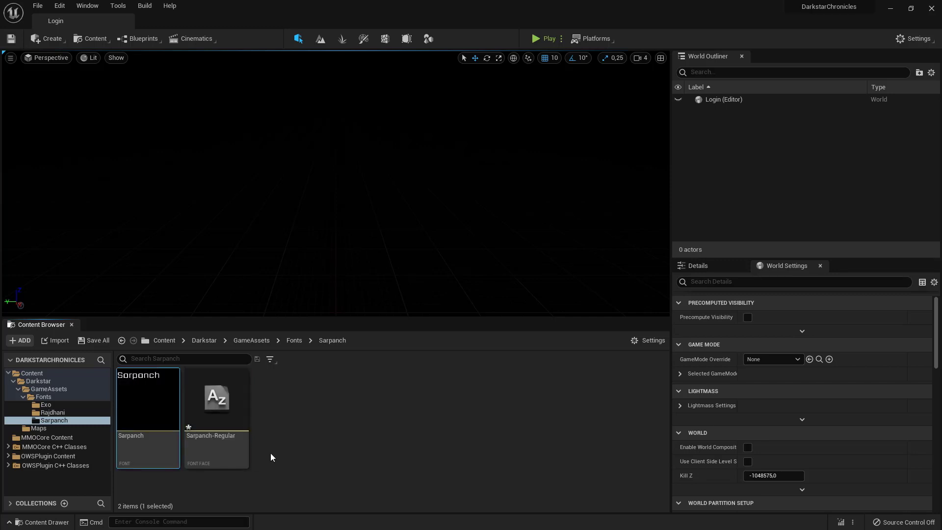
# Save the Sarpanch-Regular font face, and open the Sarpanch font to view its composite font settings before returning to the Login level.
pyautogui.click(208, 424)
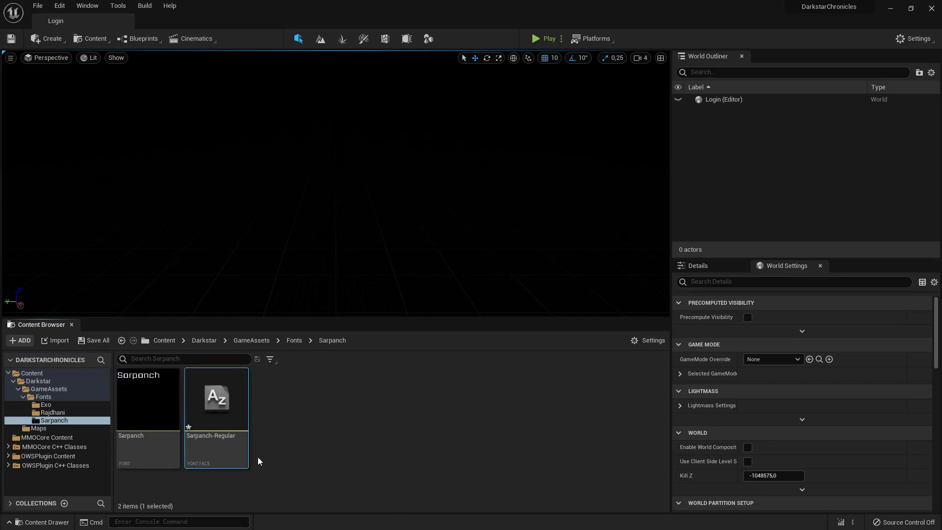
pyautogui.click(150, 410)
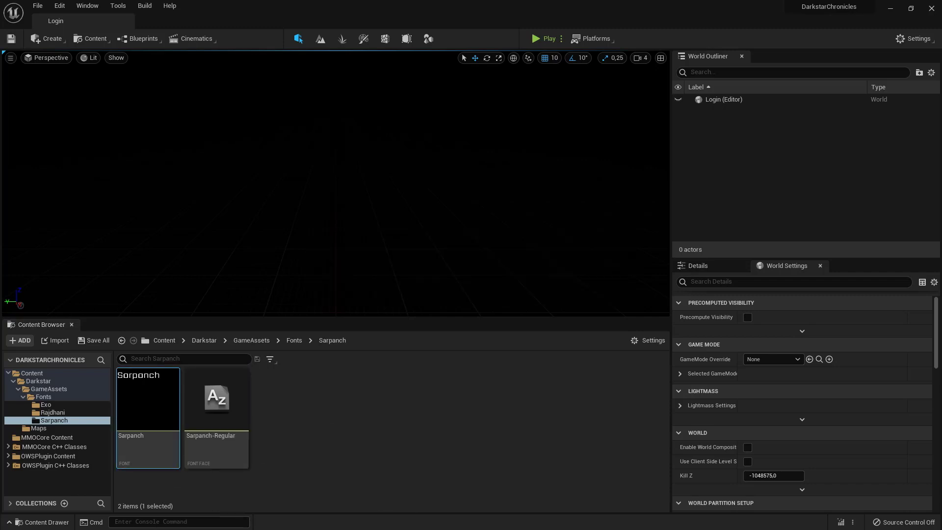
pyautogui.doubleClick(150, 411)
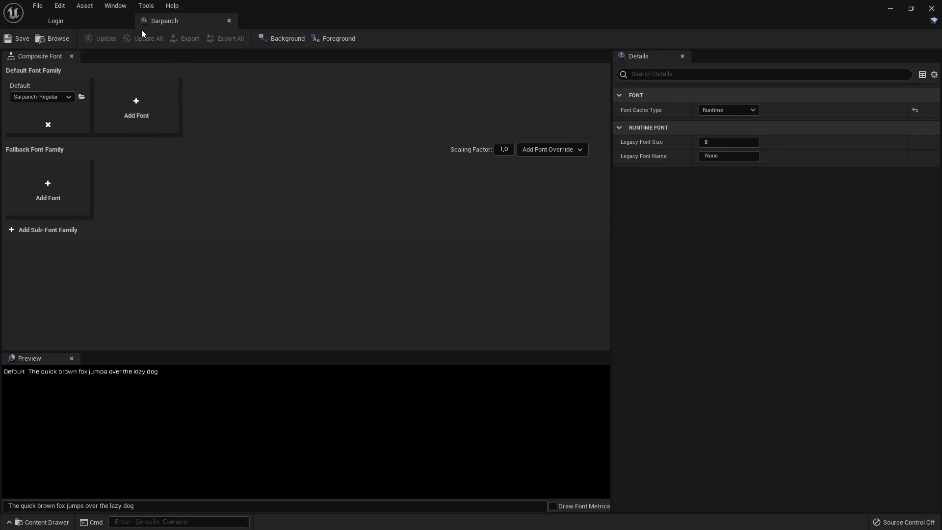
pyautogui.click(98, 22)
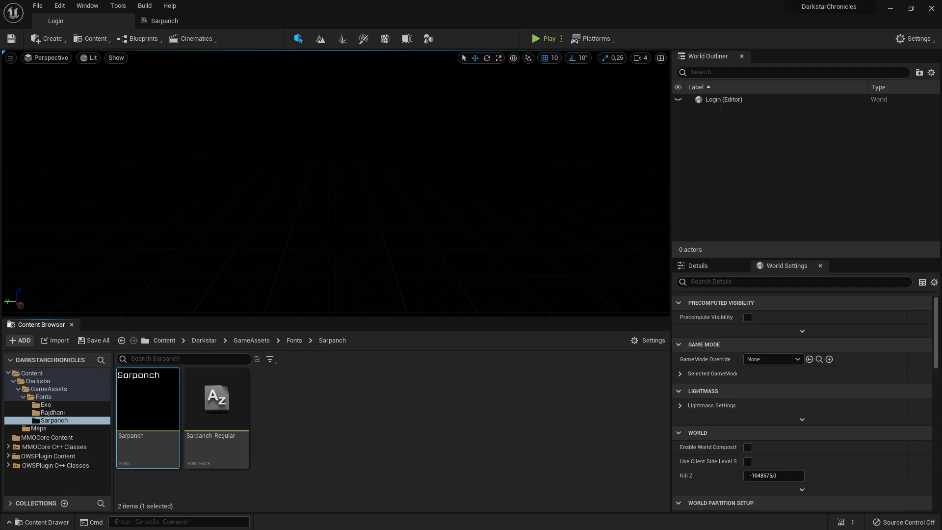
# Import the Black, Bold, ExtraBold, Medium and SemiBold Sarpanch TTF files from File Explorer into the Sarpanch content folder, without creating new Font assets.
pyautogui.moveTo(620, 225); pyautogui.dragTo(607, 103)
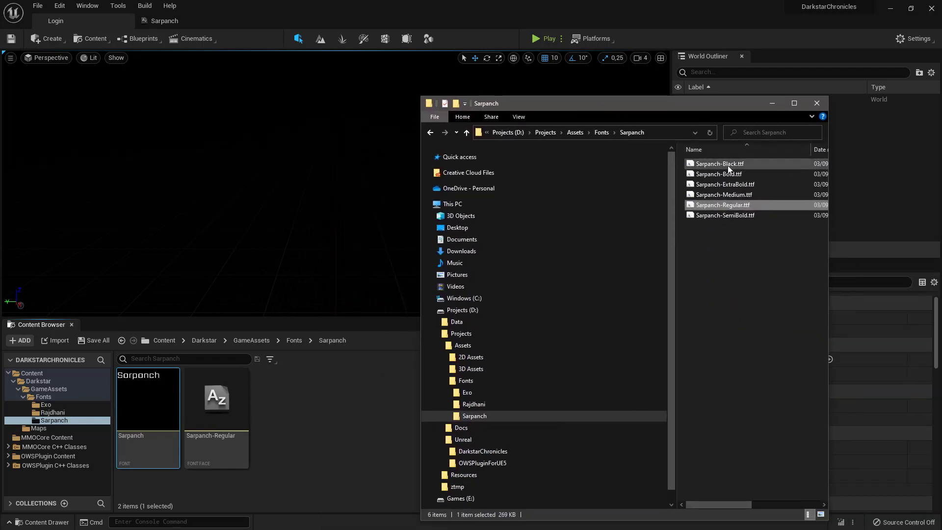
pyautogui.click(728, 166)
pyautogui.keyDown('shift'); pyautogui.click(744, 217); pyautogui.keyUp('shift')
pyautogui.keyDown('ctrl'); pyautogui.click(734, 206); pyautogui.keyUp('ctrl')
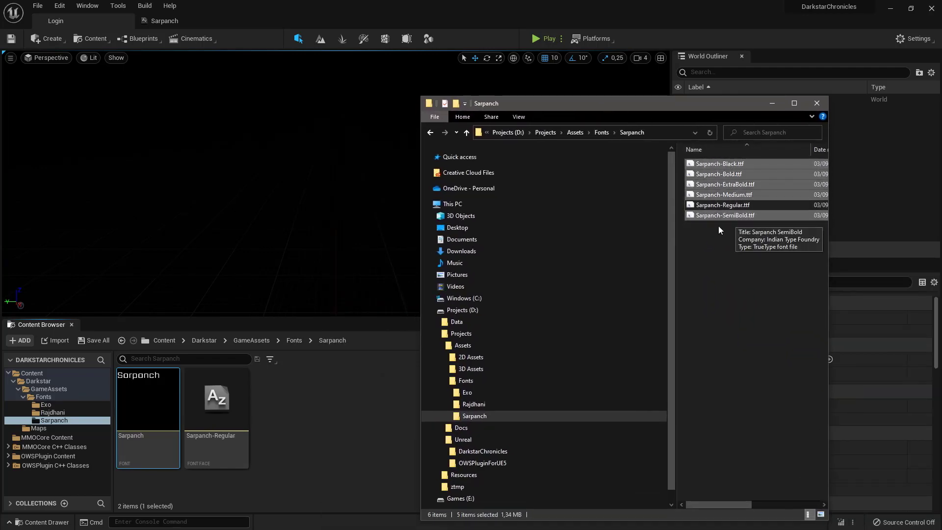
pyautogui.moveTo(726, 184); pyautogui.dragTo(341, 414)
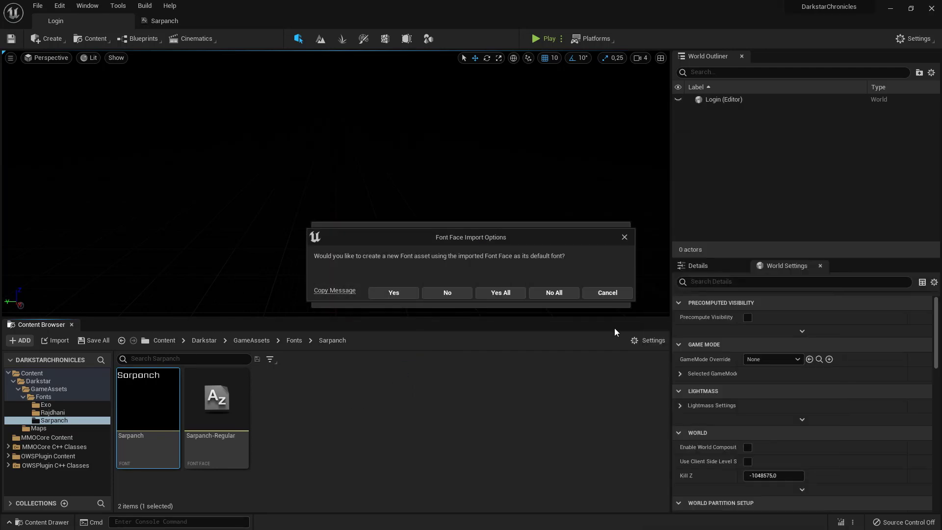
pyautogui.click(546, 293)
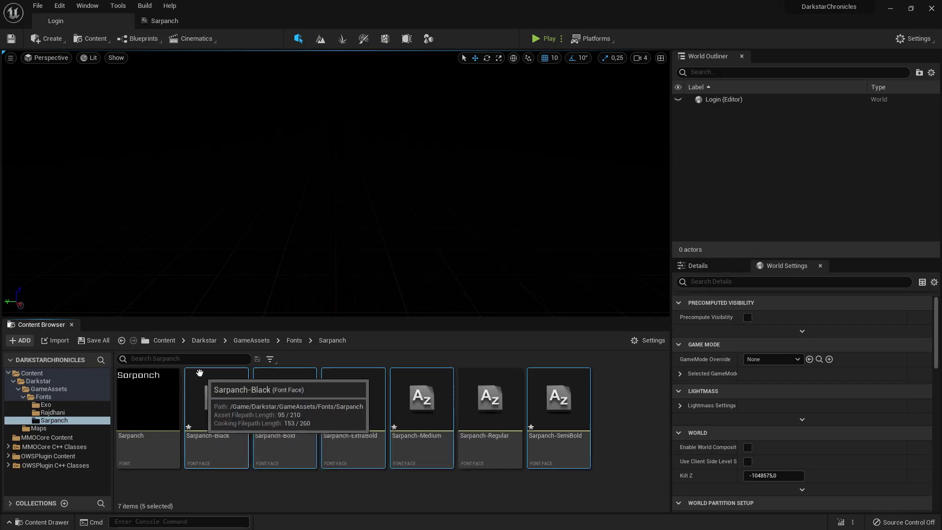
# Save the five newly imported Sarpanch font faces in the Sarpanch content folder.
pyautogui.rightClick(219, 405)
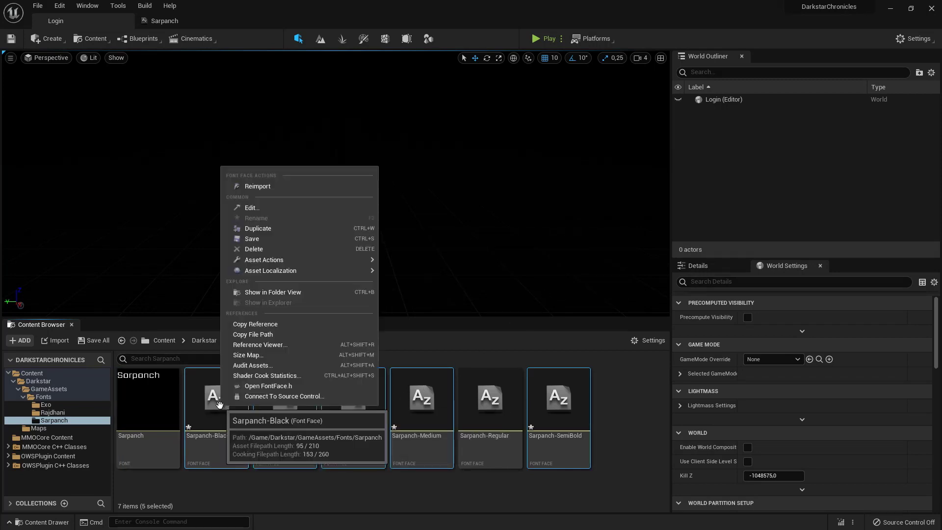
pyautogui.click(251, 239)
pyautogui.click(424, 483)
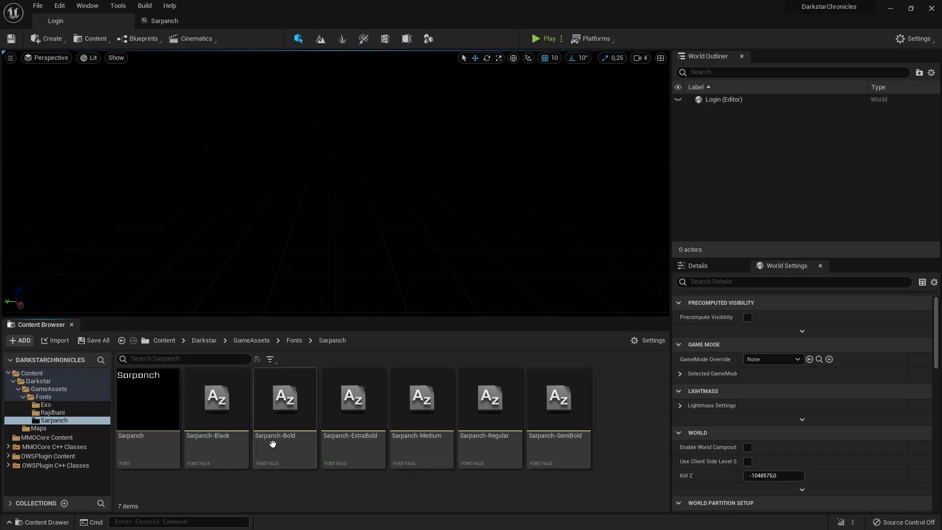
# In the Sarpanch font asset, add a font named Black to the Default Font Family, using the Sarpanch-Black face.
pyautogui.click(155, 22)
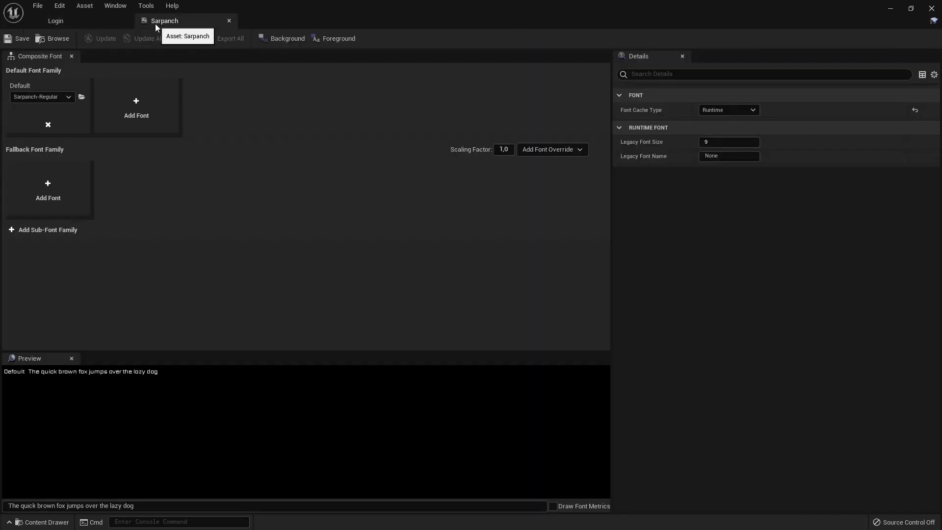
pyautogui.click(137, 101)
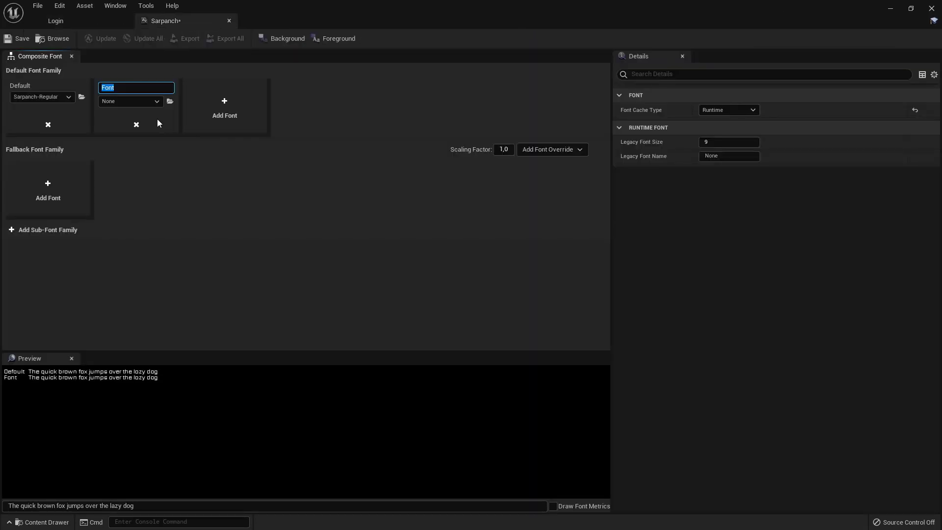
pyautogui.click(146, 103)
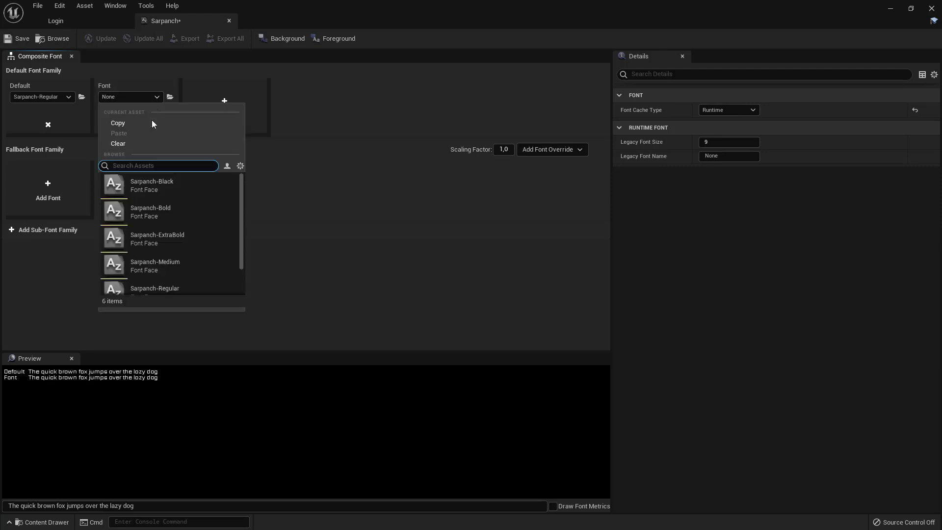
pyautogui.click(184, 185)
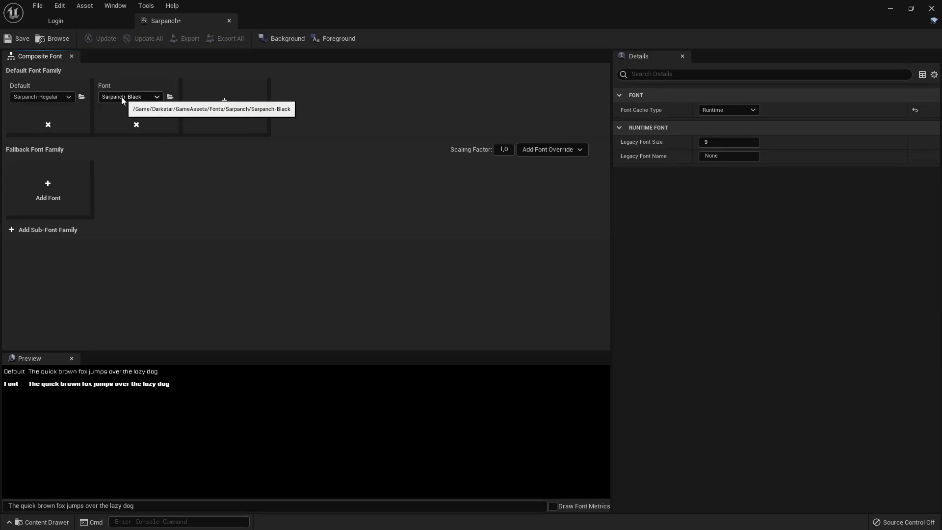
pyautogui.click(107, 83)
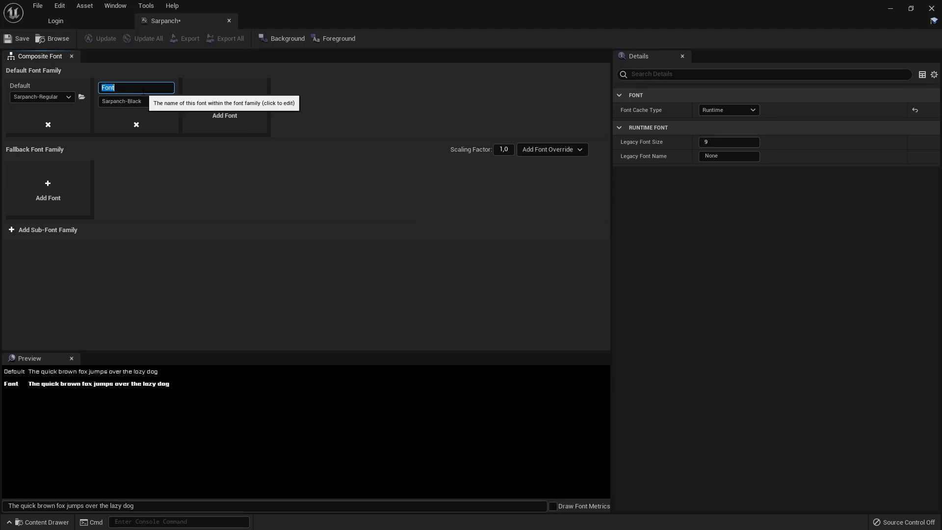
pyautogui.write('Black')
pyautogui.press('Return')
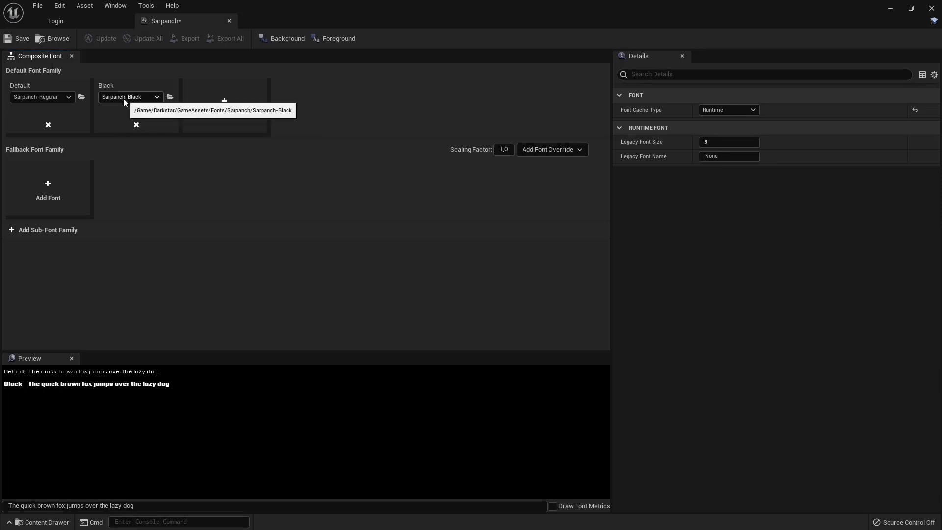
# Add a font named Bold to the Default Font Family, using the Sarpanch-Bold face.
pyautogui.click(225, 103)
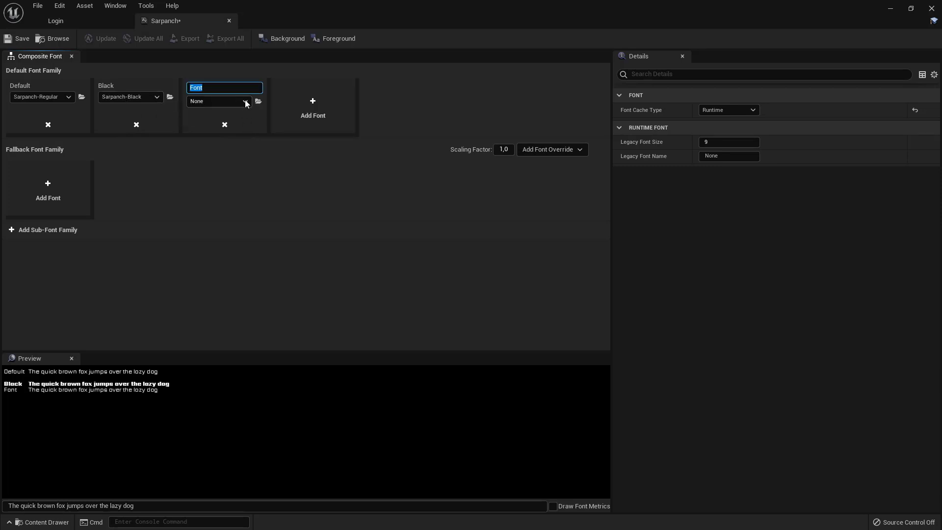
pyautogui.click(247, 103)
pyautogui.click(242, 101)
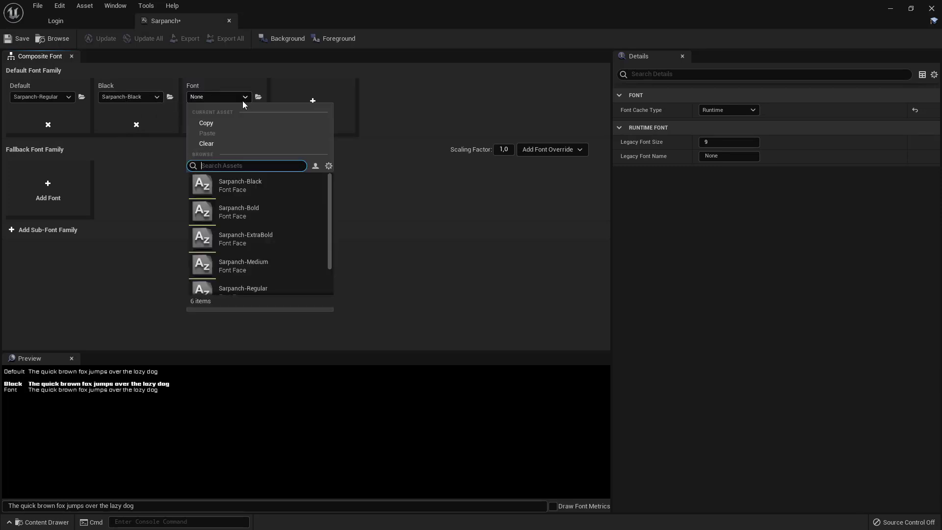
pyautogui.click(253, 213)
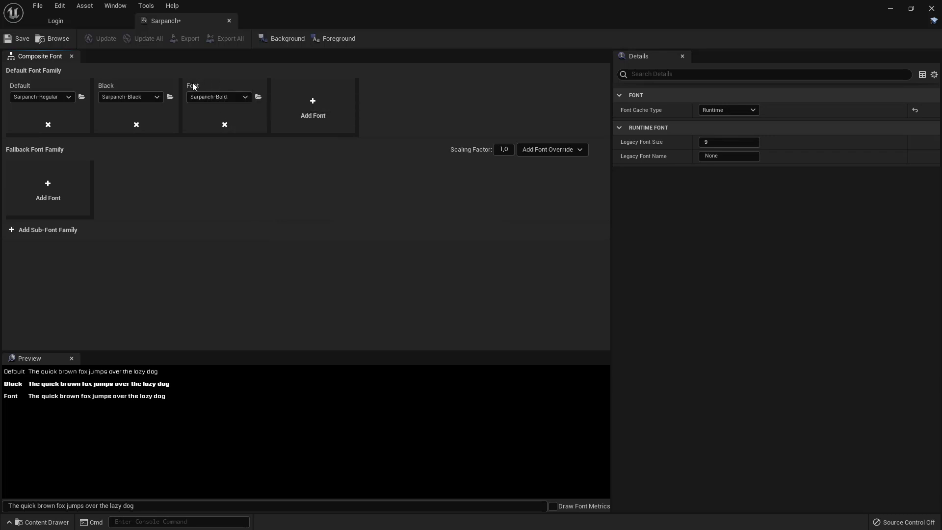
pyautogui.click(194, 85)
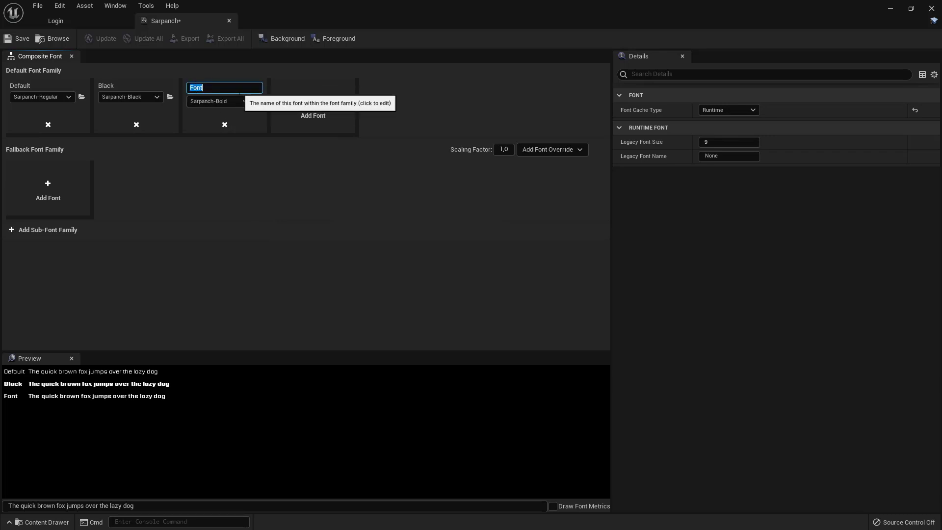
pyautogui.write('Bold')
pyautogui.press('Return')
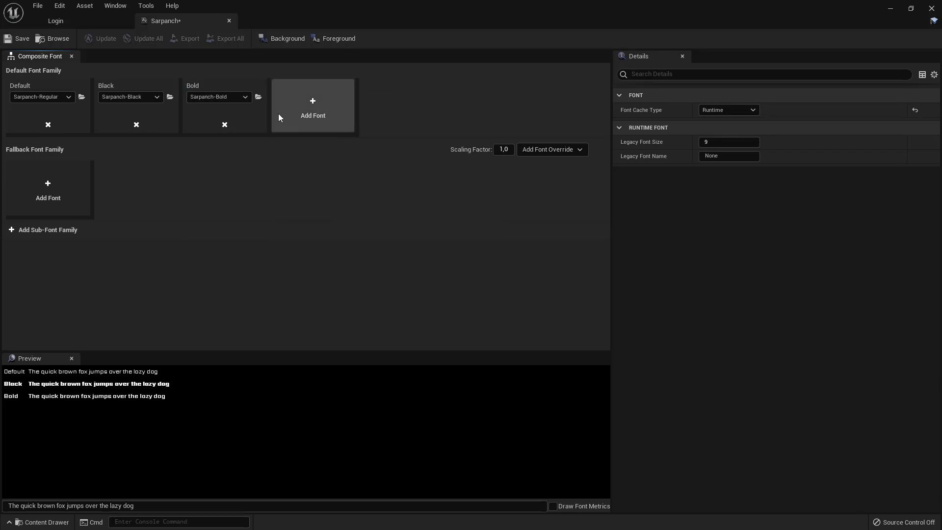
# Add a font named Extra Bold to the Default Font Family, using the Sarpanch-ExtraBold face.
pyautogui.click(304, 110)
pyautogui.click(334, 102)
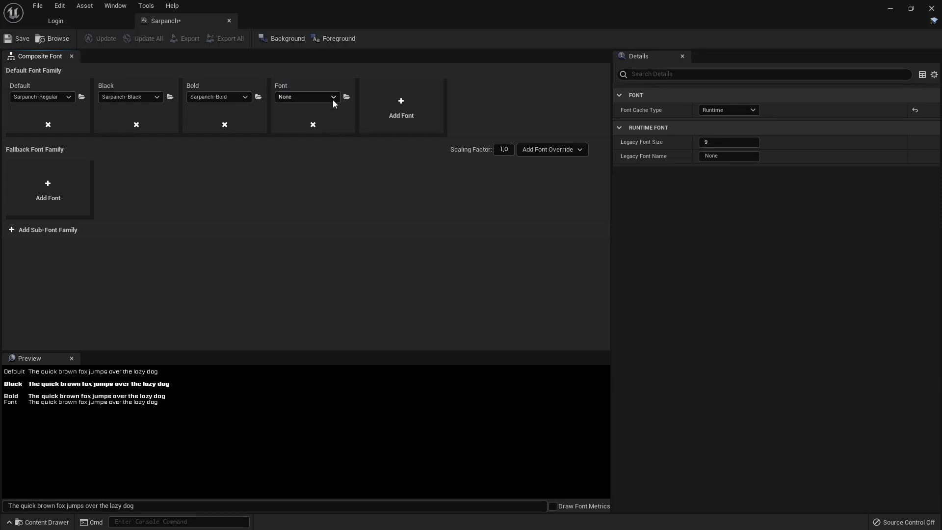
pyautogui.click(333, 102)
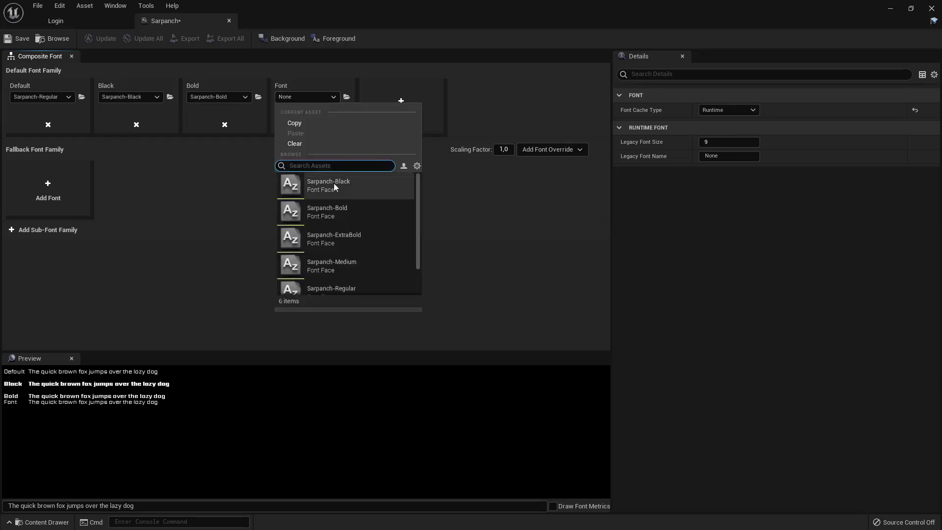
pyautogui.click(346, 237)
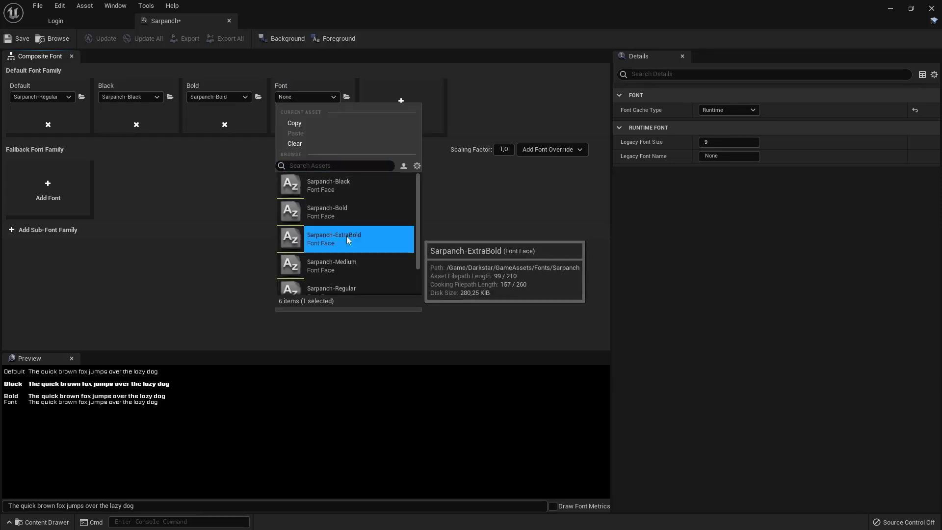
pyautogui.click(282, 89)
pyautogui.write('E')
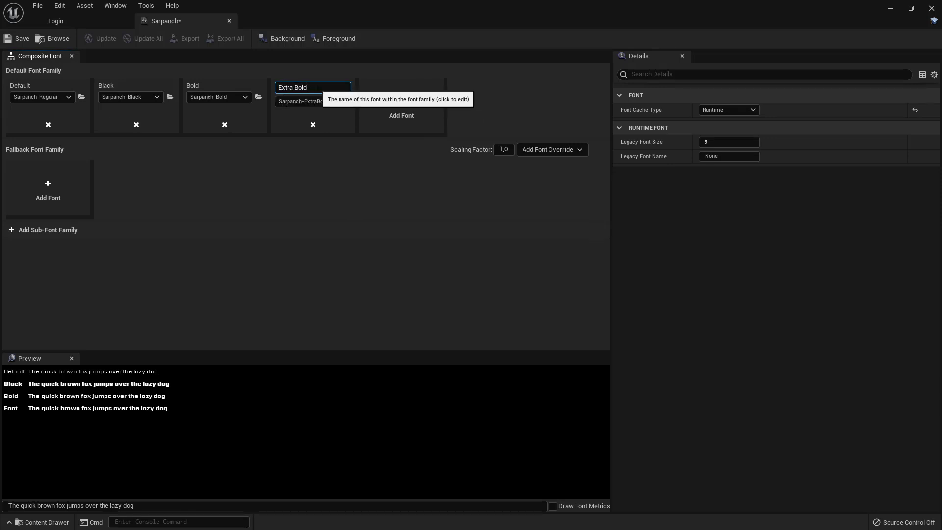
pyautogui.write('xtra Bold')
pyautogui.press('Return')
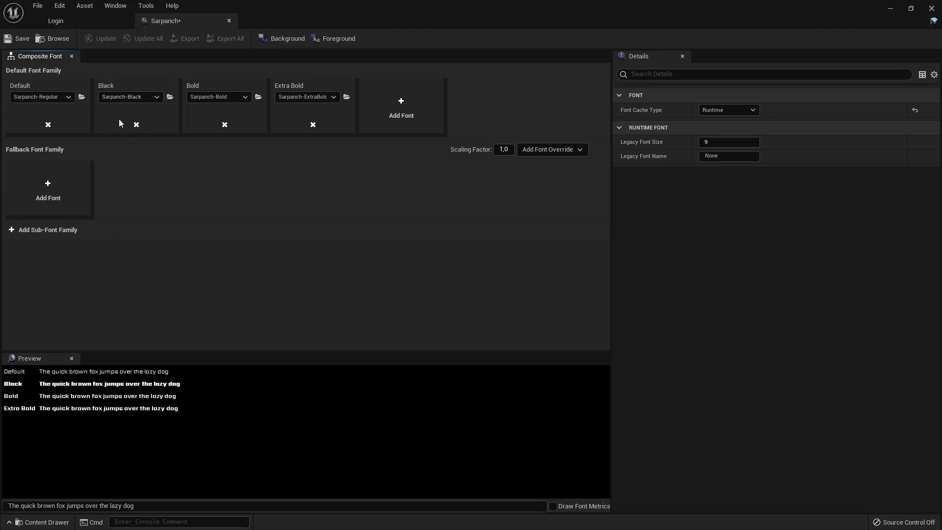
# Add a font named Medium to the Default Font Family, using the Sarpanch-Medium face.
pyautogui.click(399, 100)
pyautogui.click(422, 104)
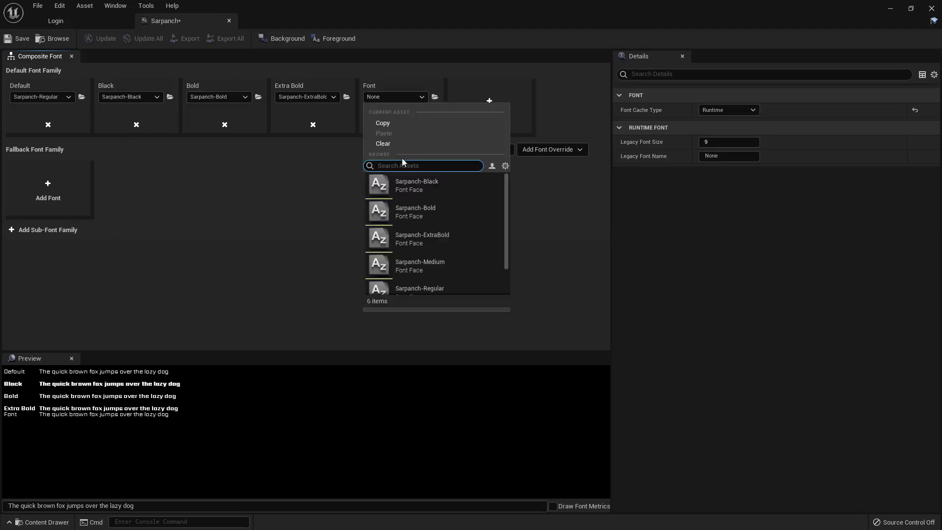
pyautogui.click(417, 237)
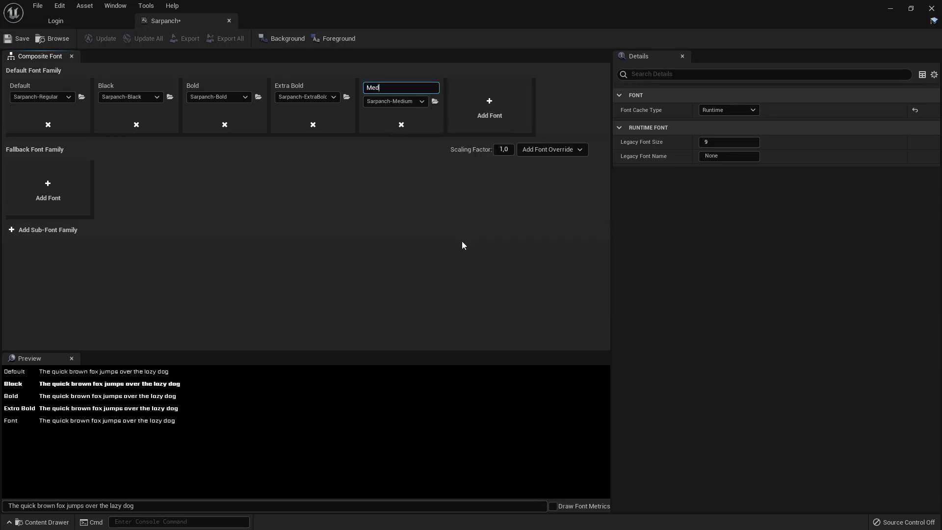
pyautogui.write('Medium')
pyautogui.press('Return')
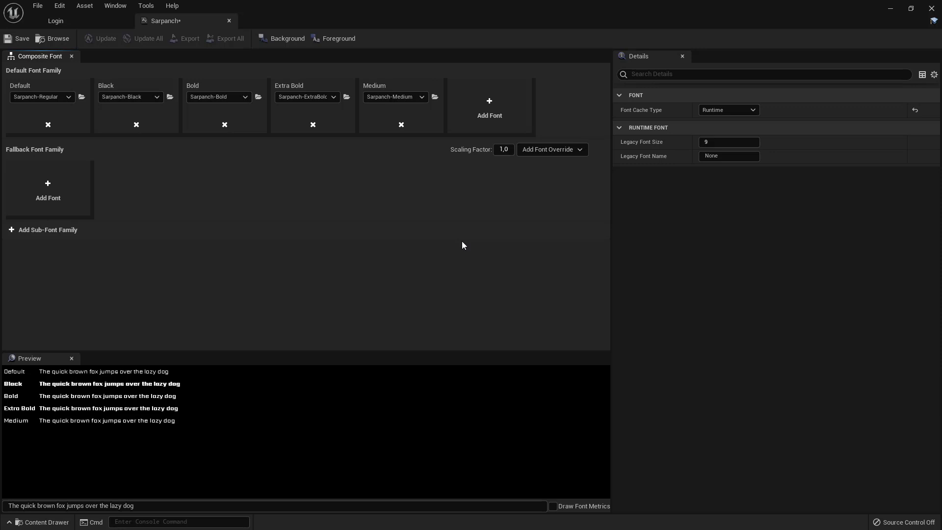
# Add a font named Semi Bold to the Default Font Family, using the Sarpanch-SemiBold face.
pyautogui.click(492, 112)
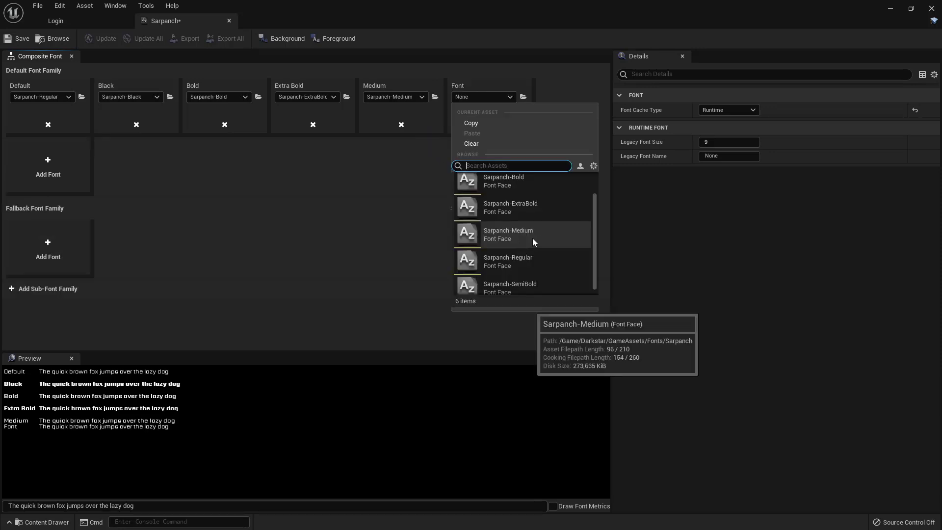
pyautogui.click(529, 278)
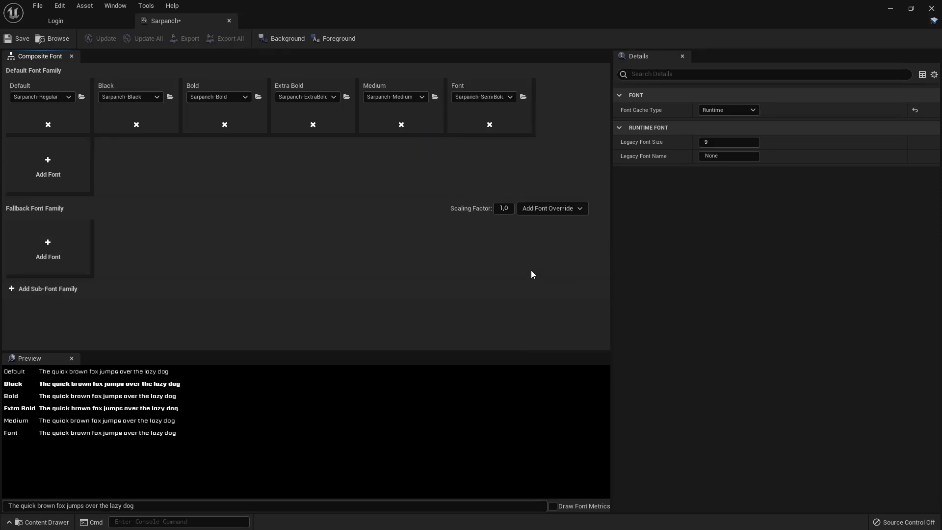
pyautogui.click(480, 100)
pyautogui.click(469, 87)
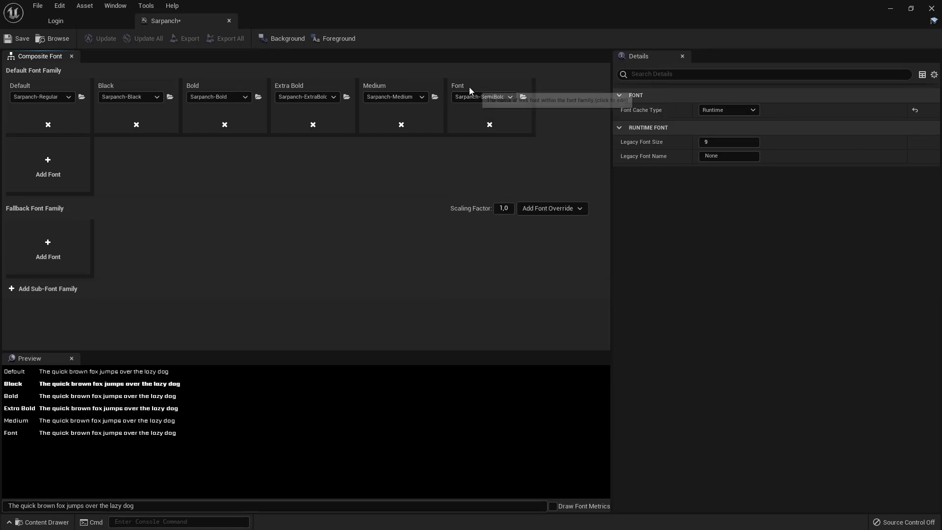
pyautogui.click(469, 87)
pyautogui.write('Semi')
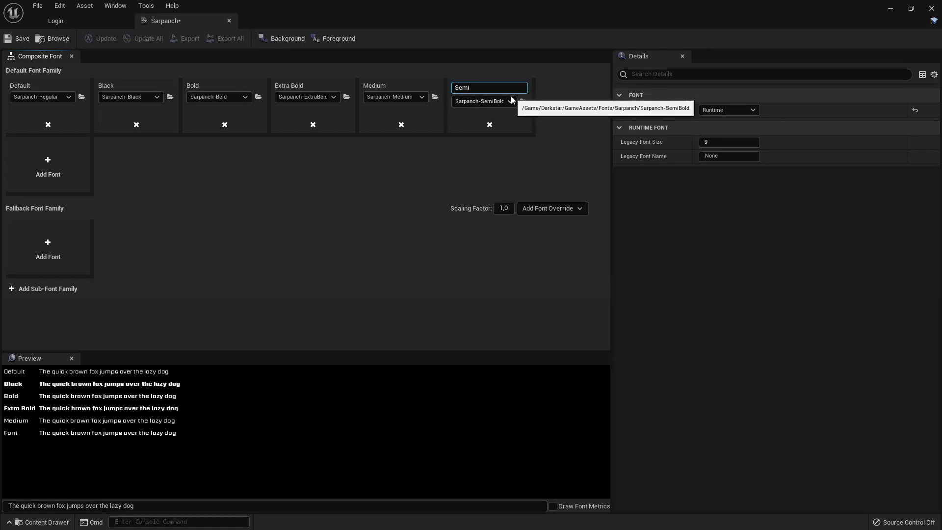
pyautogui.write(' Bold')
pyautogui.press('Return')
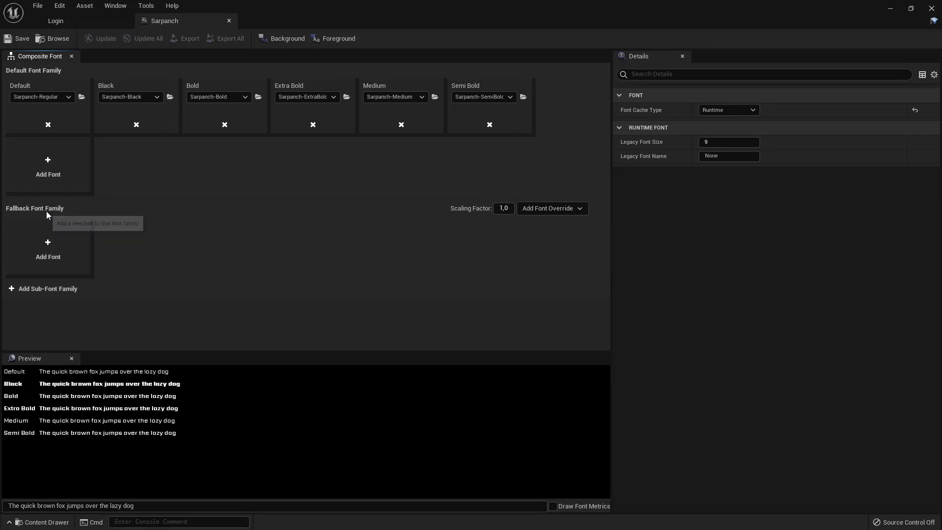
# Try out a new entry in the Fallback Font Family and remove it without assigning a font face.
pyautogui.click(46, 247)
pyautogui.click(70, 243)
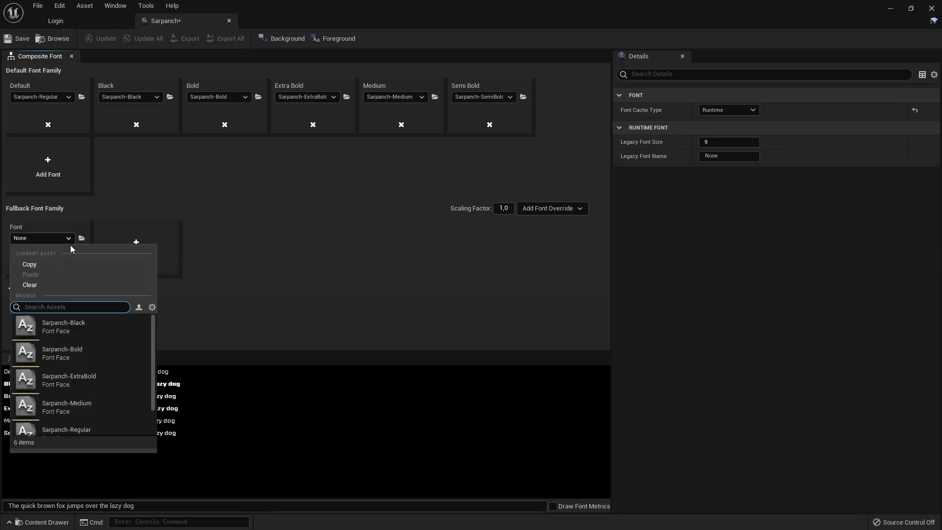
pyautogui.scroll(-1, 103, 346)
pyautogui.scroll(1, 128, 340)
pyautogui.click(87, 211)
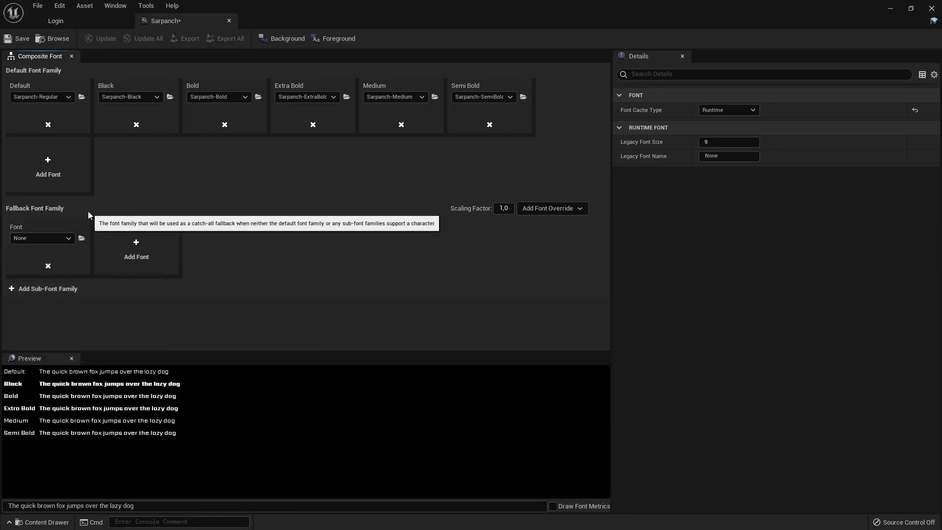
pyautogui.click(49, 266)
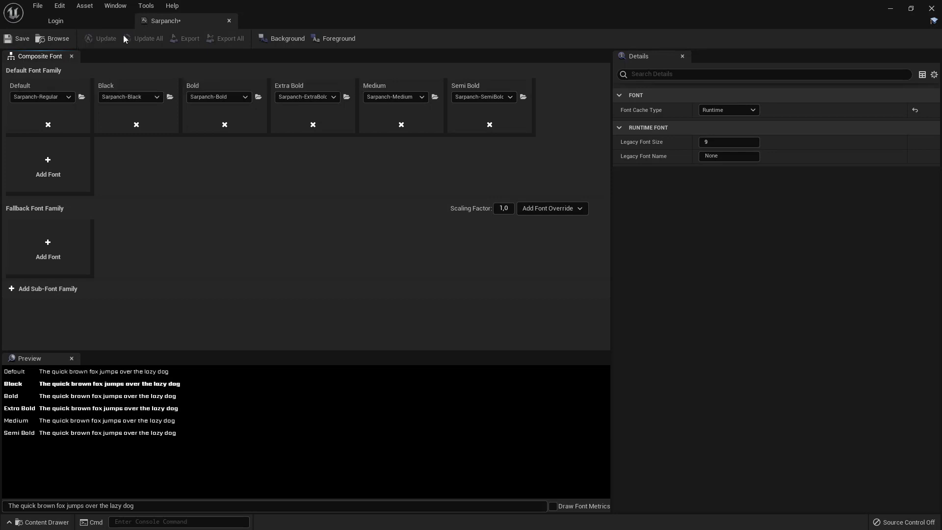
# Save the Sarpanch font asset and open the Rajdhani content folder from the Login level.
pyautogui.click(19, 41)
pyautogui.click(76, 22)
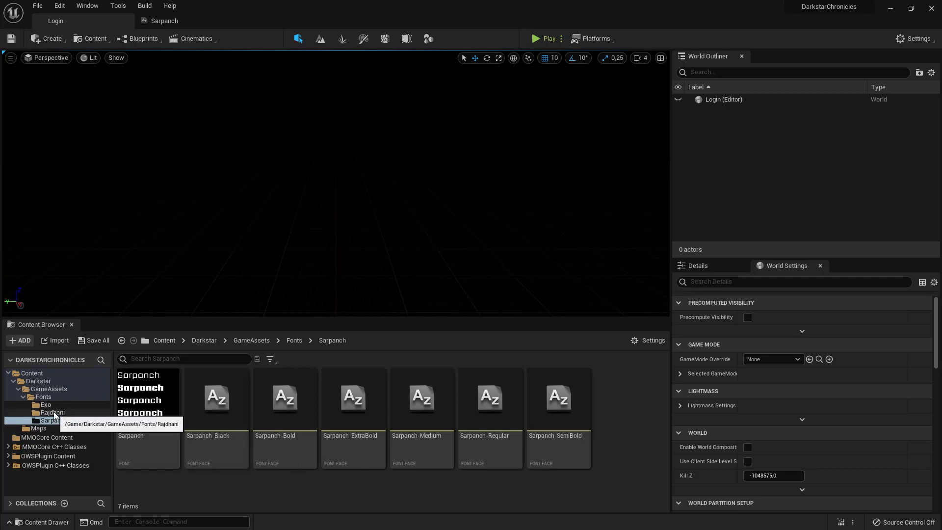
pyautogui.click(76, 414)
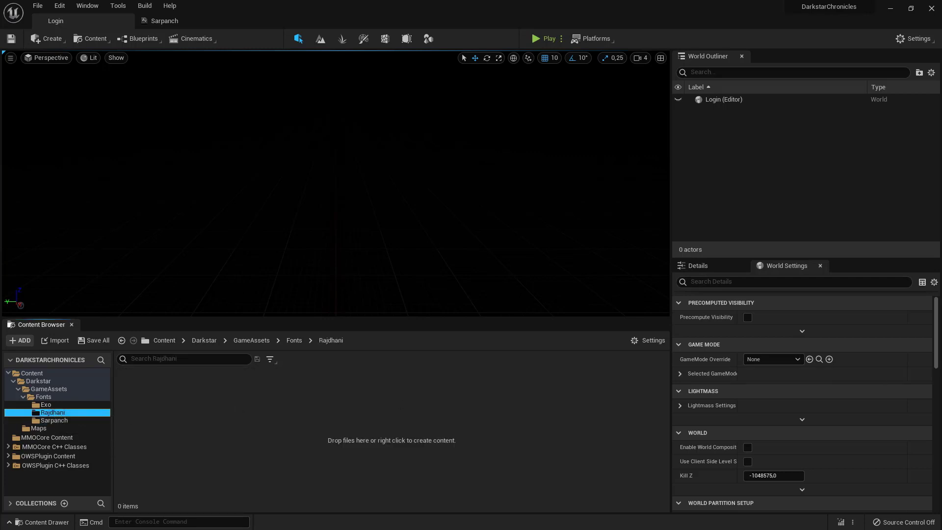
# Import Rajdhani-Regular.ttf from File Explorer into the Rajdhani content folder, creating a Font asset from the font face.
pyautogui.hotkey('alt', 'Tab')
pyautogui.moveTo(704, 212); pyautogui.dragTo(264, 426)
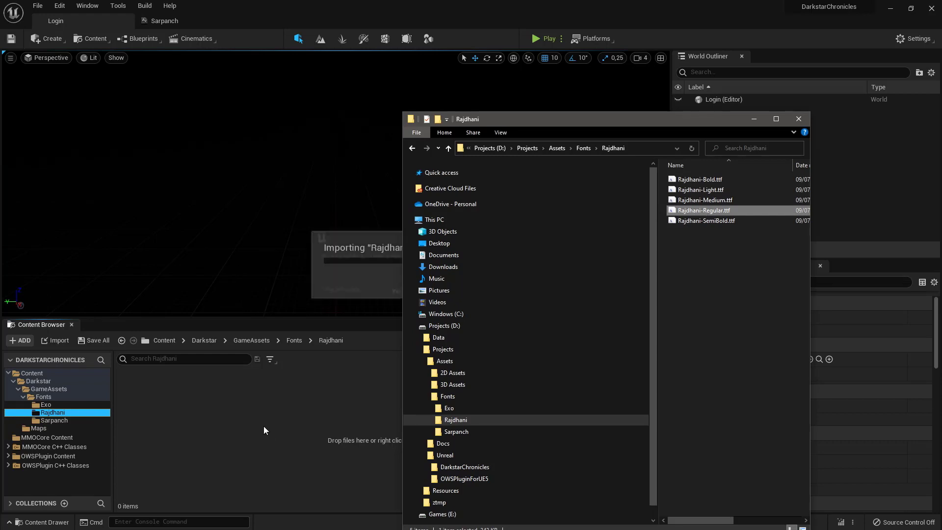
pyautogui.hotkey('alt', 'Tab')
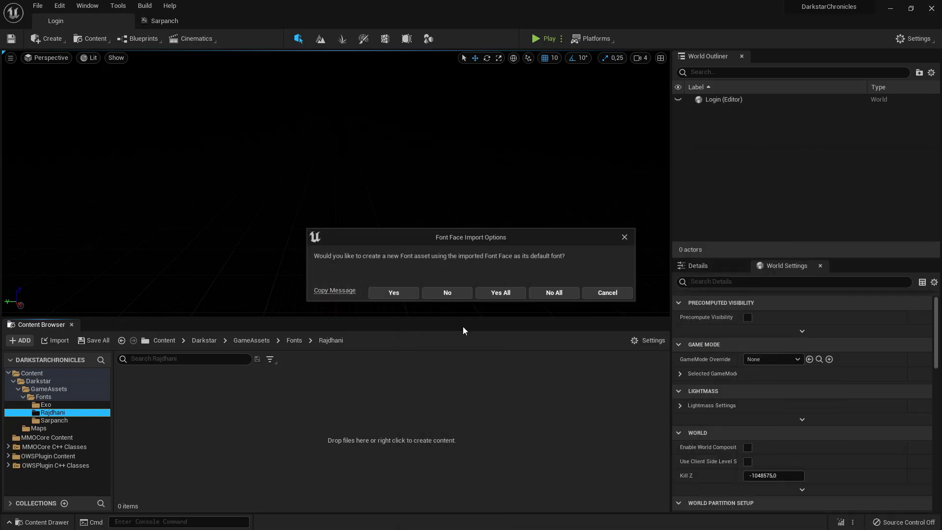
pyautogui.click(393, 293)
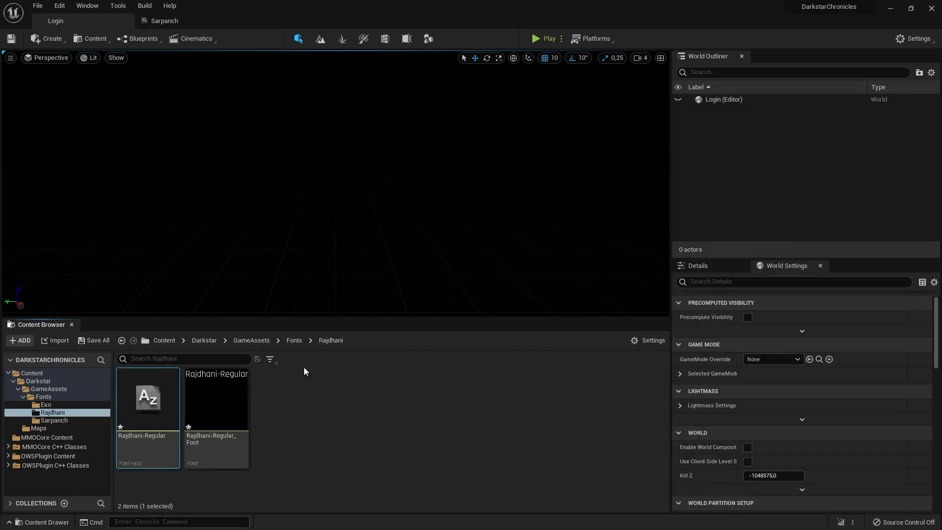
# Rename the new Rajdhani-Regular_Font asset as Rajdhani and save the Rajdhani-Regular font face.
pyautogui.click(196, 436)
pyautogui.click(212, 438)
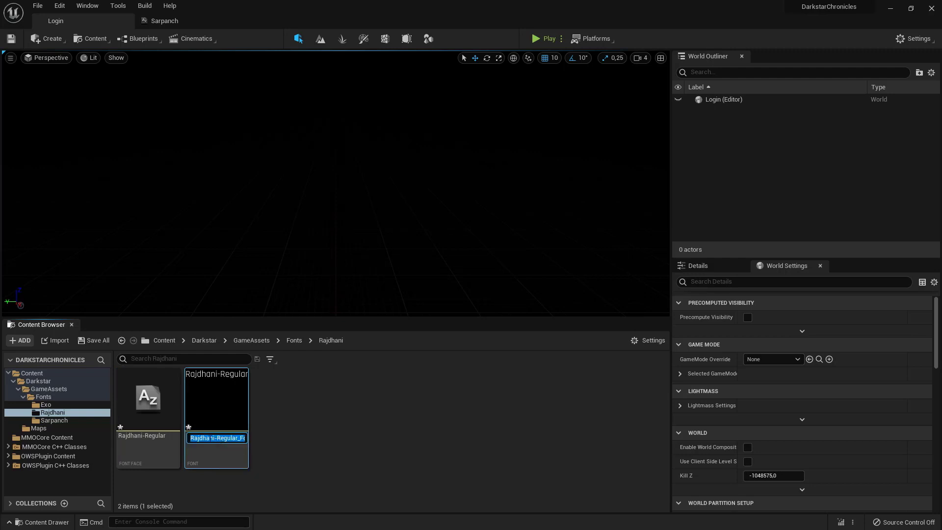
pyautogui.press('End')
pyautogui.press('BackSpace')
pyautogui.press('BackSpace')
pyautogui.press('BackSpace')
pyautogui.press('BackSpace')
pyautogui.press('BackSpace')
pyautogui.press('BackSpace')
pyautogui.press('BackSpace')
pyautogui.press('BackSpace')
pyautogui.press('BackSpace')
pyautogui.press('BackSpace')
pyautogui.press('BackSpace')
pyautogui.press('BackSpace')
pyautogui.press('BackSpace')
pyautogui.press('Return')
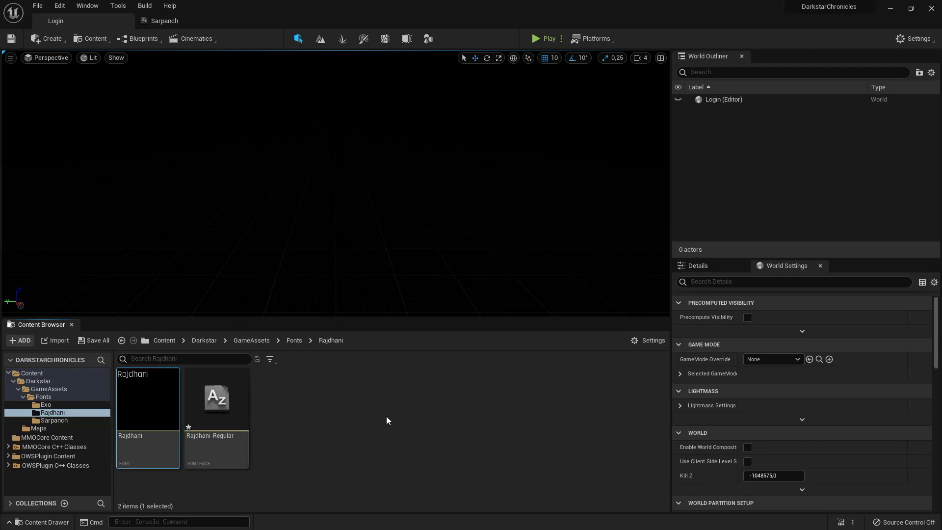
pyautogui.click(237, 423)
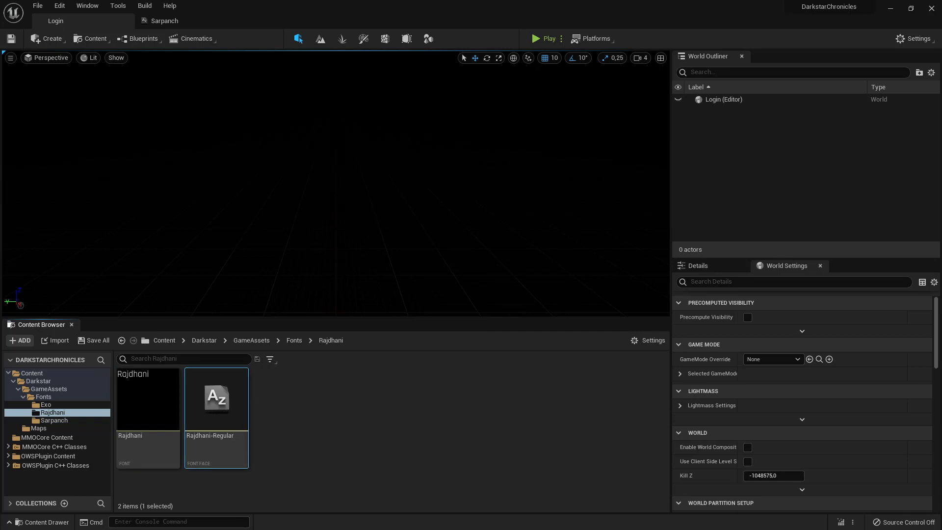
# Import the Bold, Light, Medium and SemiBold Rajdhani files into the Rajdhani folder without creating Font assets, and save them.
pyautogui.hotkey('alt', 'Tab')
pyautogui.moveTo(604, 174); pyautogui.dragTo(543, 91)
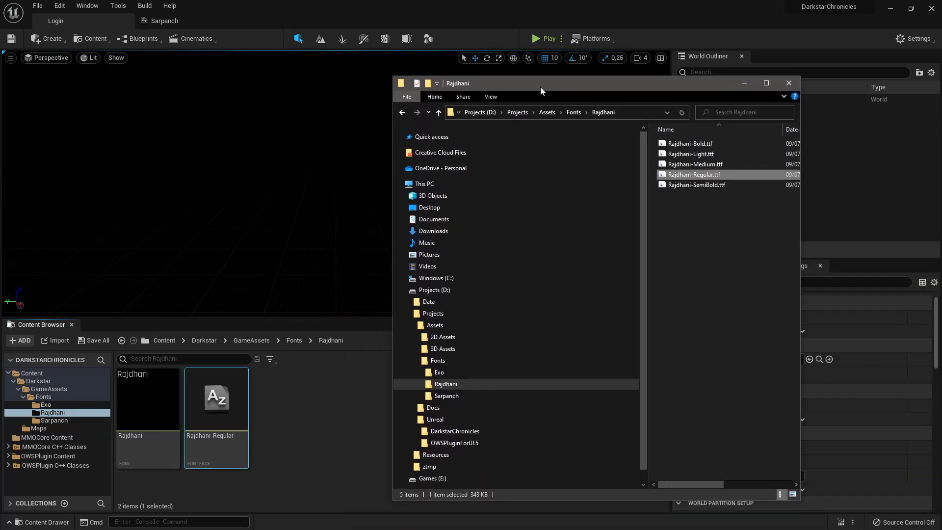
pyautogui.keyDown('shift'); pyautogui.click(703, 186); pyautogui.keyUp('shift')
pyautogui.keyDown('ctrl'); pyautogui.click(691, 174); pyautogui.keyUp('ctrl')
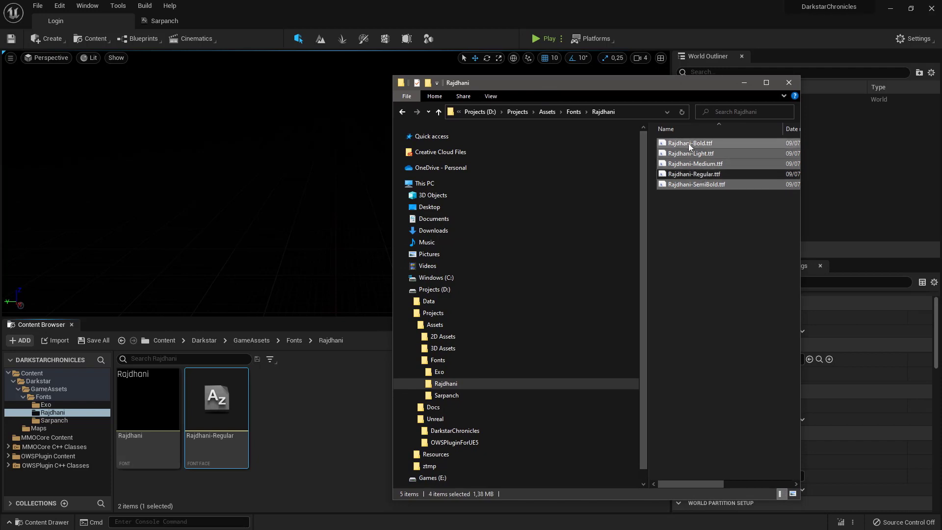
pyautogui.moveTo(690, 147); pyautogui.dragTo(322, 434)
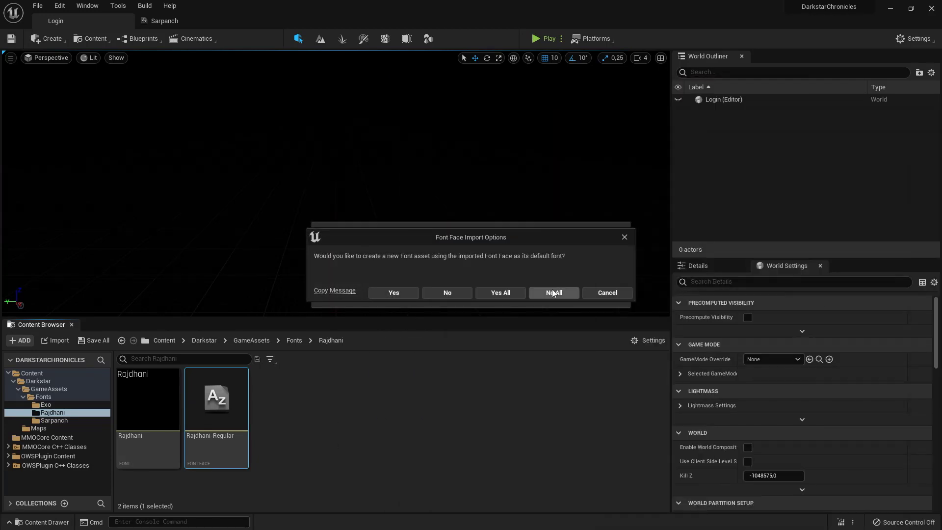
pyautogui.click(552, 293)
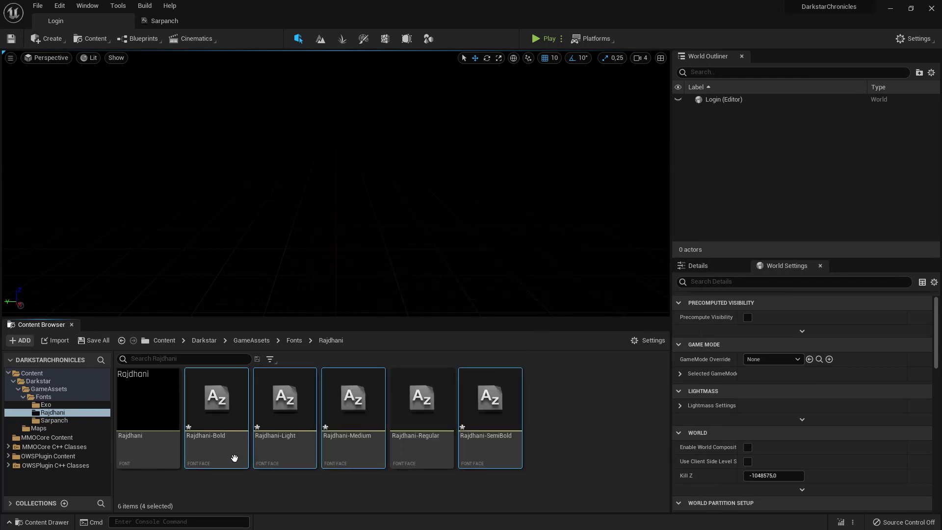
pyautogui.hotkey('ctrl', 's')
# Open the Exo folder in the Content Browser and the Exo source folder in File Explorer.
pyautogui.click(47, 405)
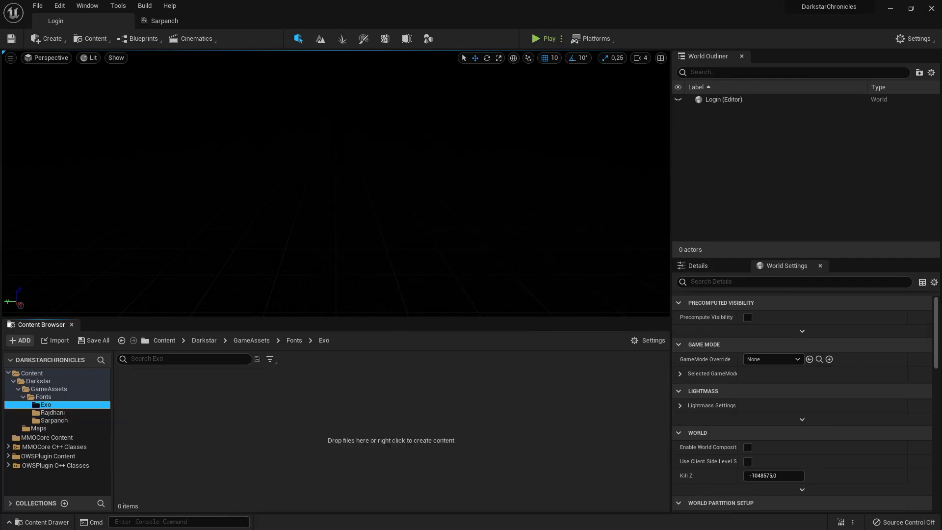
pyautogui.hotkey('alt', 'Tab')
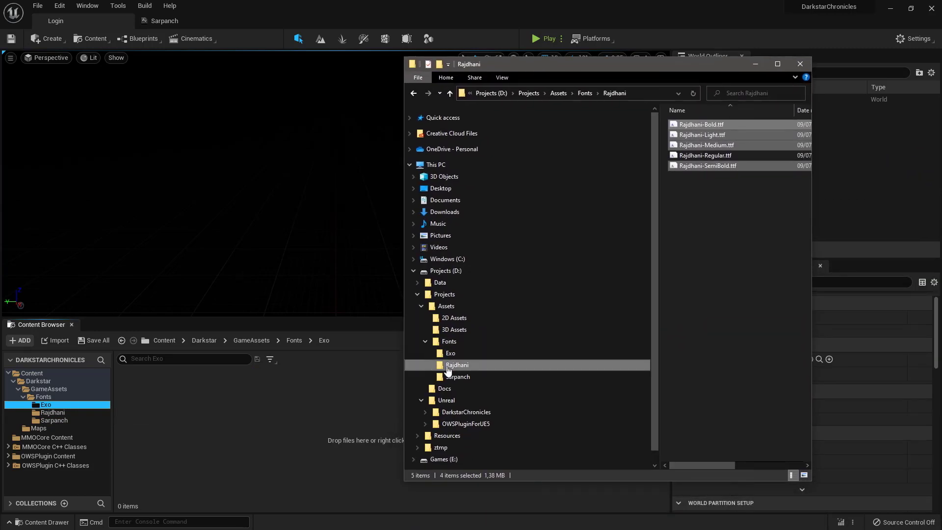
pyautogui.click(452, 355)
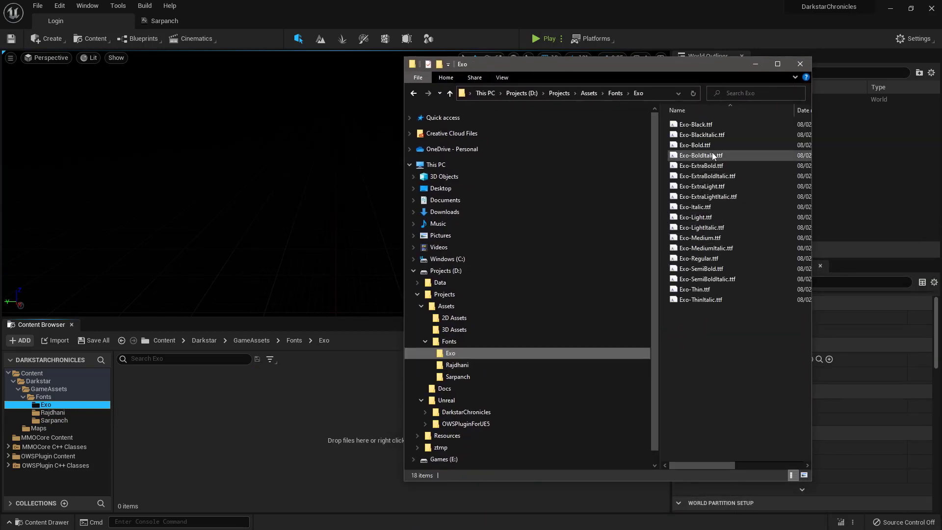
pyautogui.click(702, 124)
pyautogui.keyDown('shift'); pyautogui.click(706, 299); pyautogui.keyUp('shift')
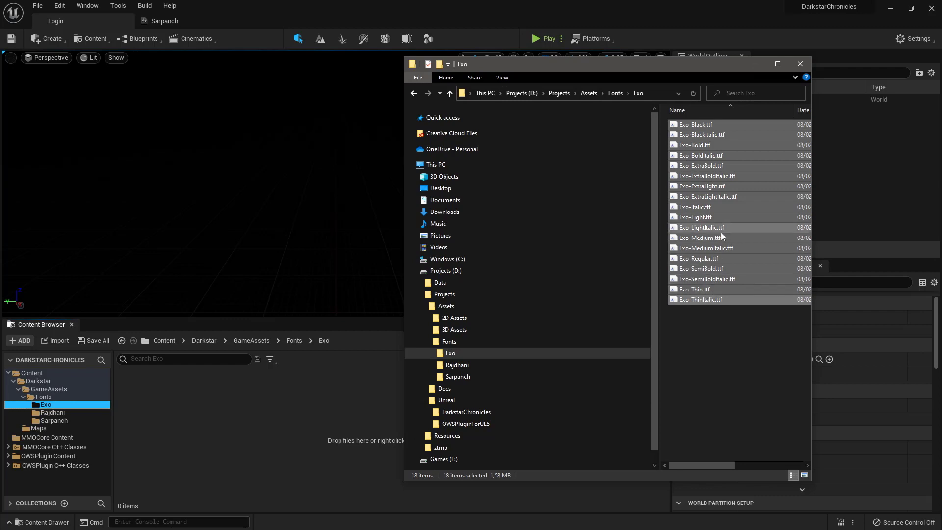
pyautogui.click(734, 312)
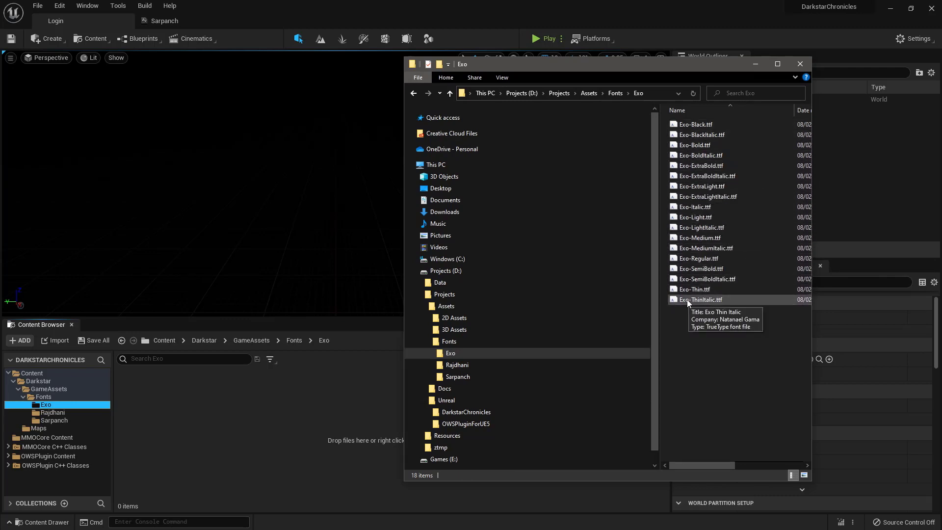
# Import Exo-Regular.ttf into the Exo content folder, creating a Font asset from the font face.
pyautogui.moveTo(699, 258); pyautogui.dragTo(239, 408)
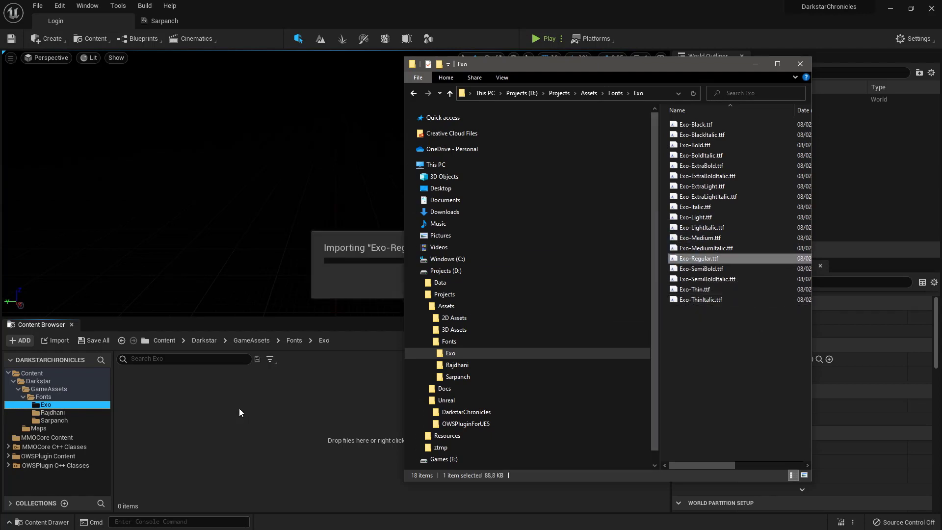
pyautogui.click(395, 291)
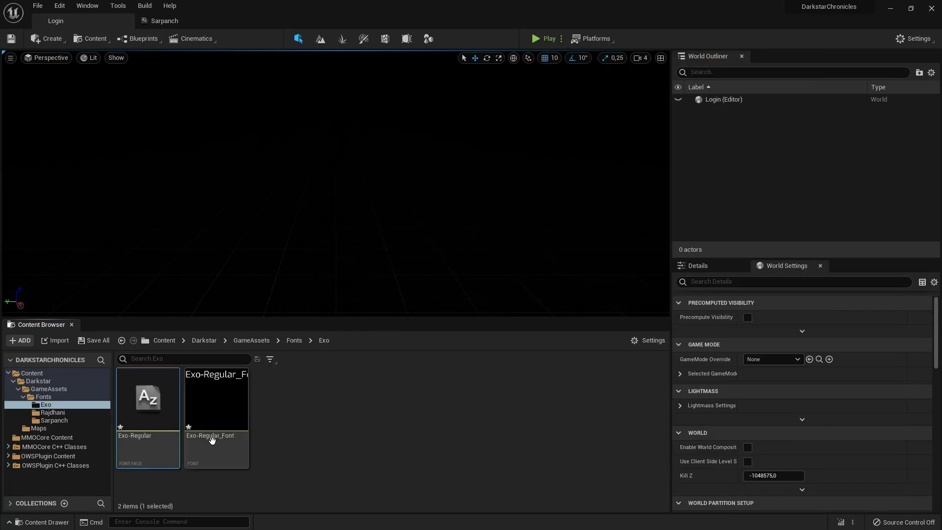
# Rename the new Exo-Regular_Font asset as Exo and save the Exo-Regular font face.
pyautogui.click(217, 400)
pyautogui.press('F2')
pyautogui.click(200, 438)
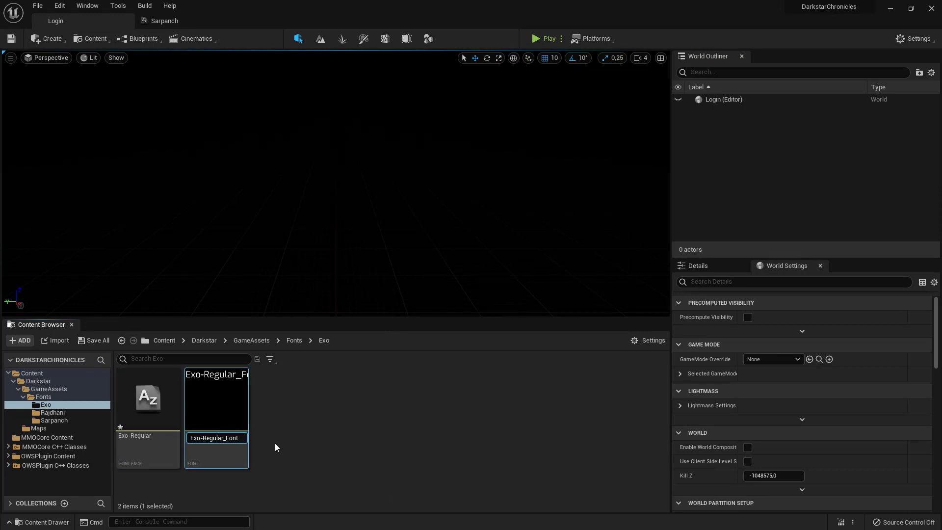
pyautogui.hotkey('shift', 'End')
pyautogui.press('Delete')
pyautogui.press('Return')
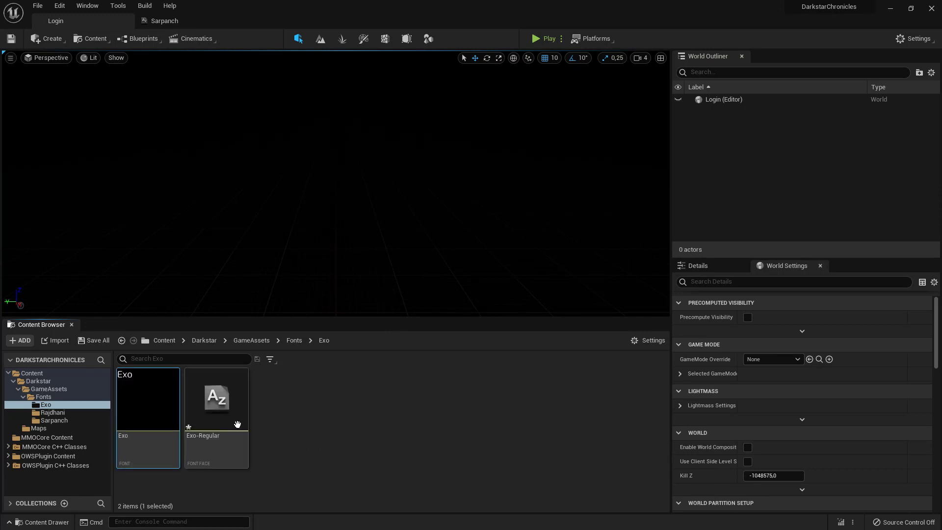
pyautogui.click(216, 400)
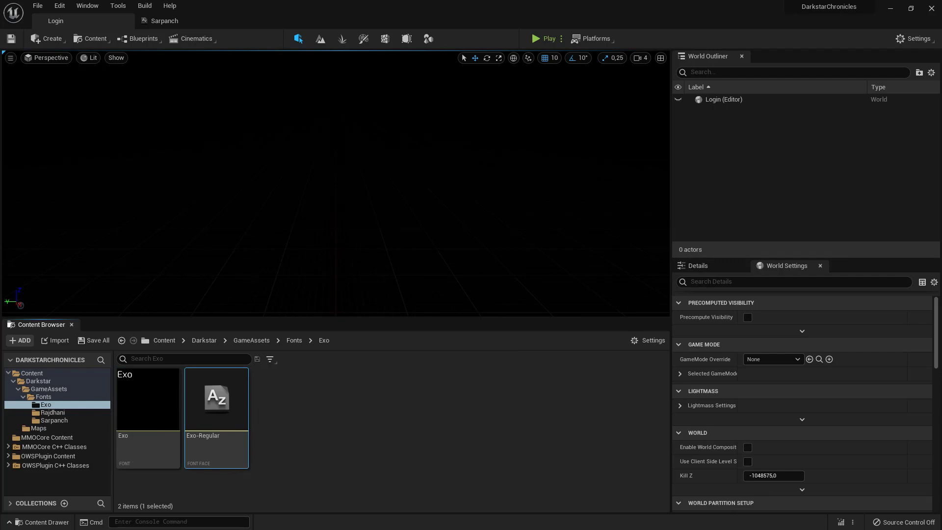
# Import all Exo font files except Exo-Regular.ttf into the Exo content folder without creating Font assets, and save all the new font faces.
pyautogui.hotkey('alt', 'Tab')
pyautogui.click(679, 109)
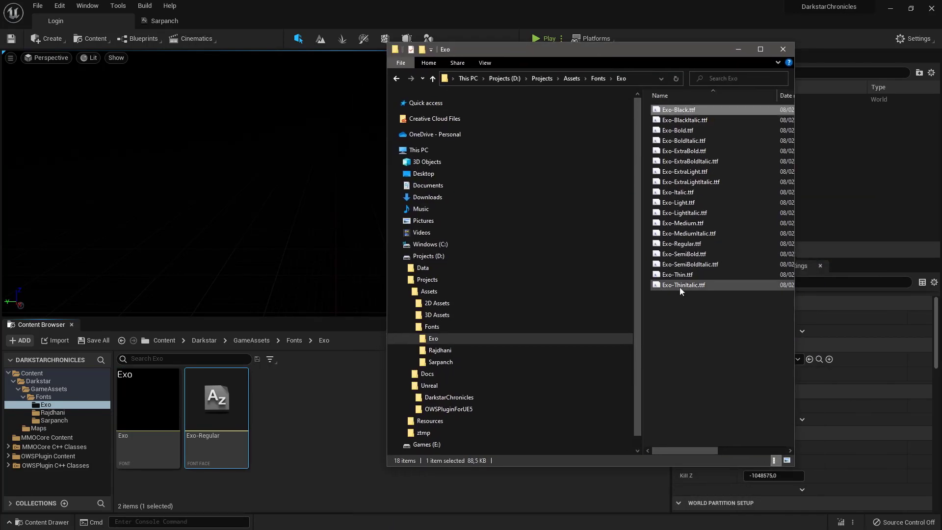
pyautogui.keyDown('shift'); pyautogui.click(680, 287); pyautogui.keyUp('shift')
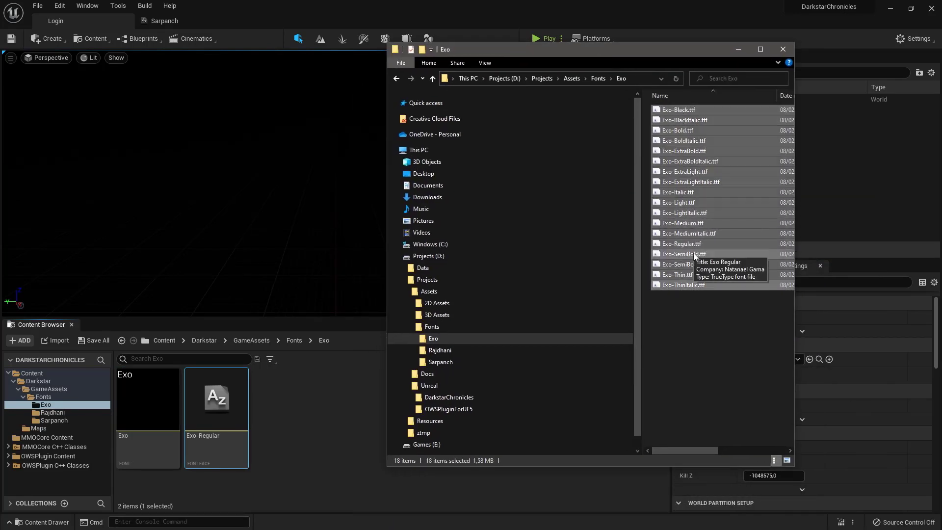
pyautogui.keyDown('ctrl'); pyautogui.click(681, 243); pyautogui.keyUp('ctrl')
pyautogui.moveTo(673, 190); pyautogui.dragTo(317, 396)
pyautogui.moveTo(560, 56); pyautogui.dragTo(919, 101)
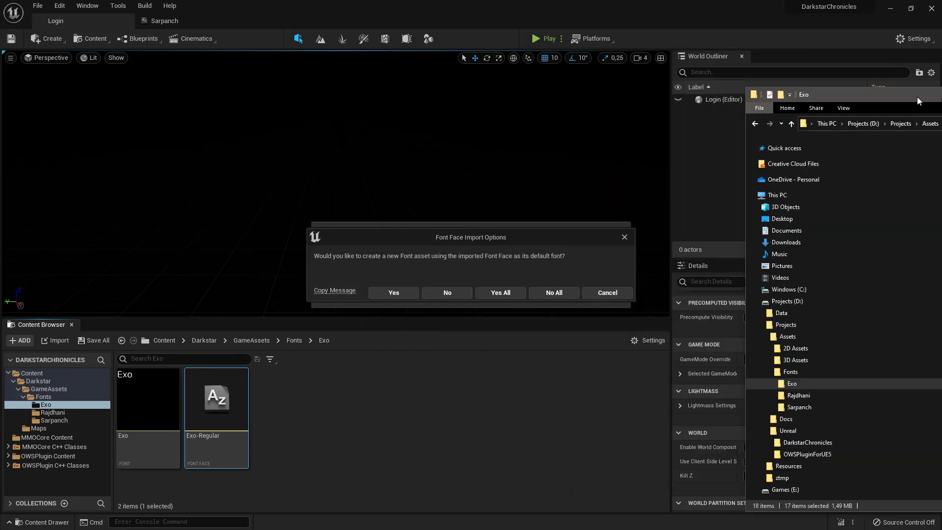
pyautogui.click(553, 292)
pyautogui.click(94, 340)
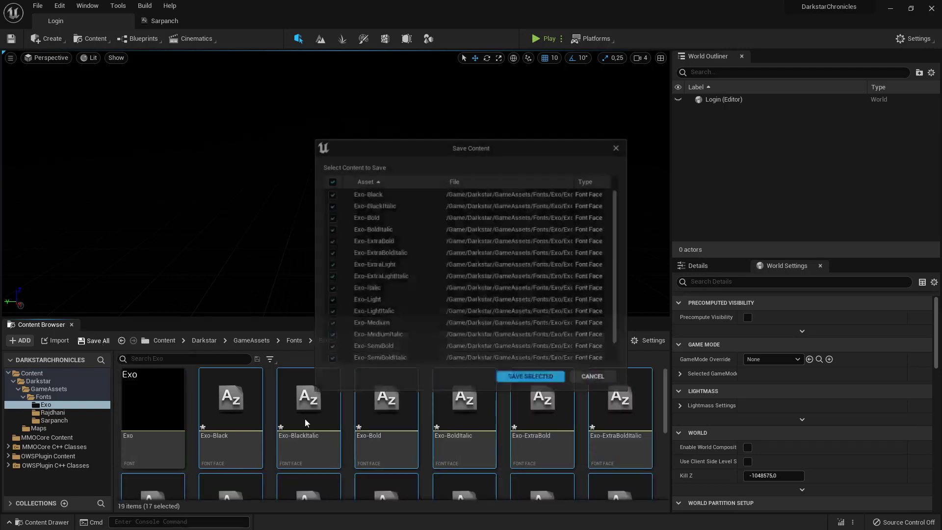
pyautogui.click(531, 376)
# Open the Rajdhani font asset from the Rajdhani content folder and close the Sarpanch font asset.
pyautogui.scroll(-1, 388, 373)
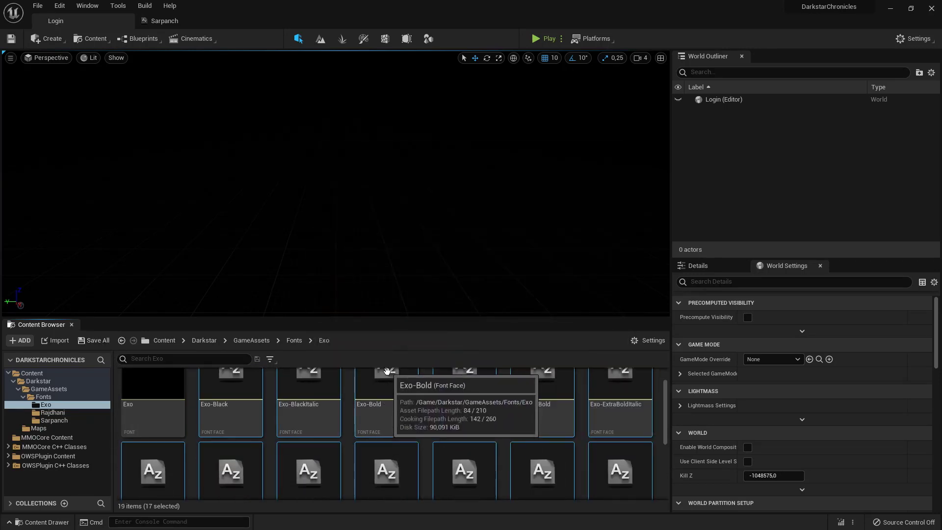
pyautogui.scroll(1, 387, 371)
pyautogui.moveTo(430, 318); pyautogui.dragTo(430, 225)
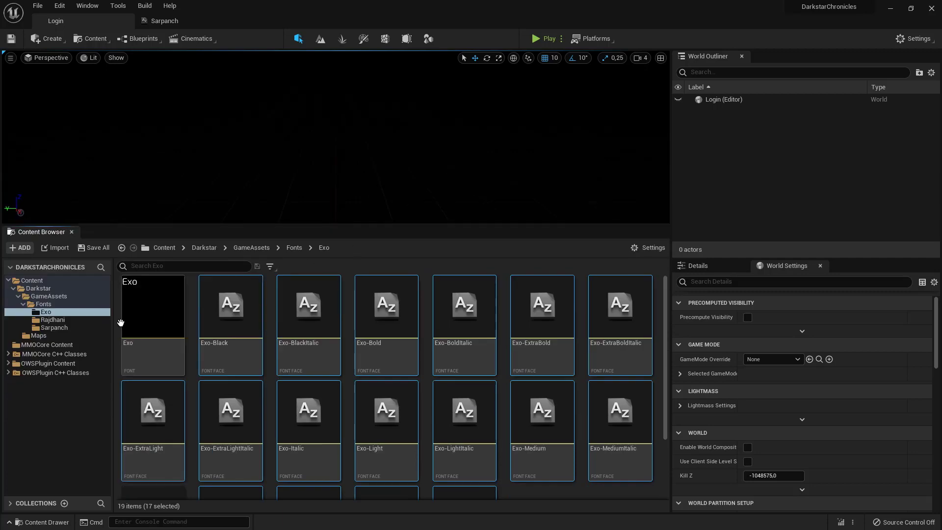
pyautogui.click(52, 320)
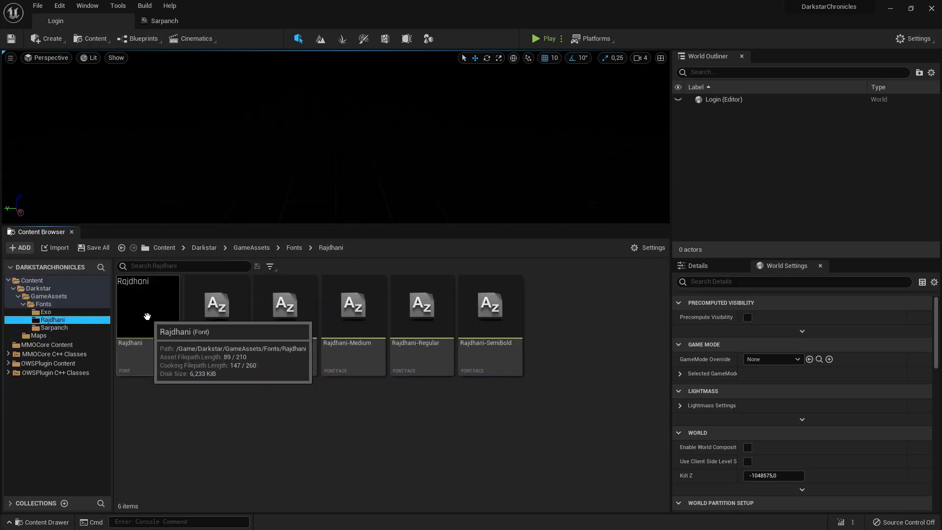
pyautogui.doubleClick(147, 316)
pyautogui.middleClick(196, 20)
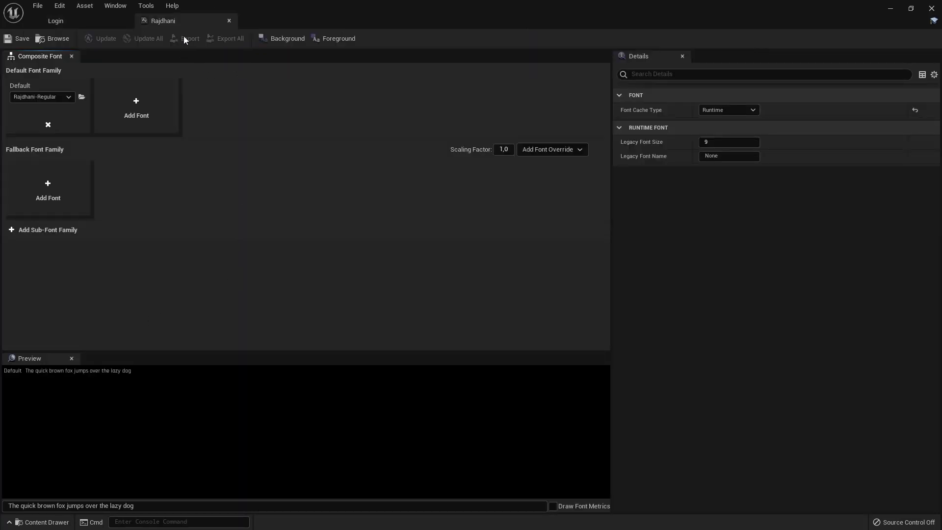
# Add a font named Bold to the Default Font Family, using the Rajdhani-Bold face.
pyautogui.click(149, 104)
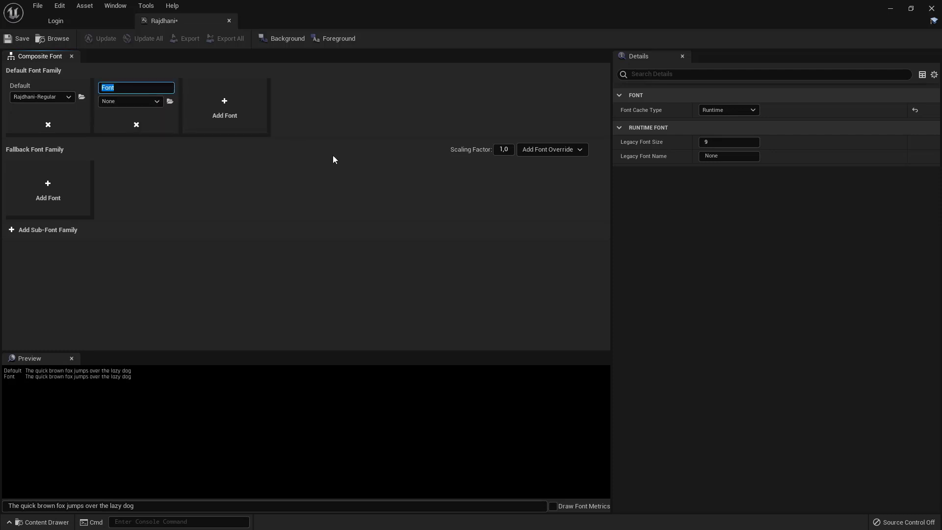
pyautogui.click(157, 98)
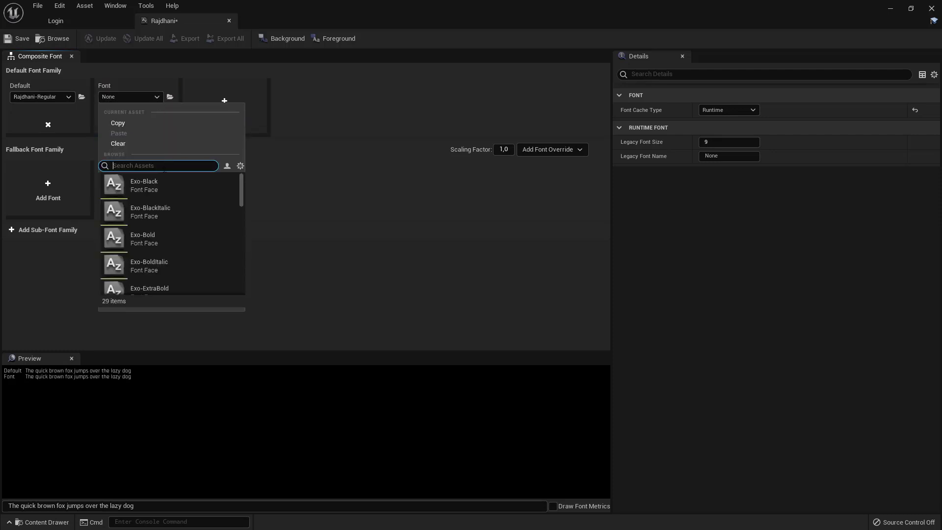
pyautogui.write('Ra')
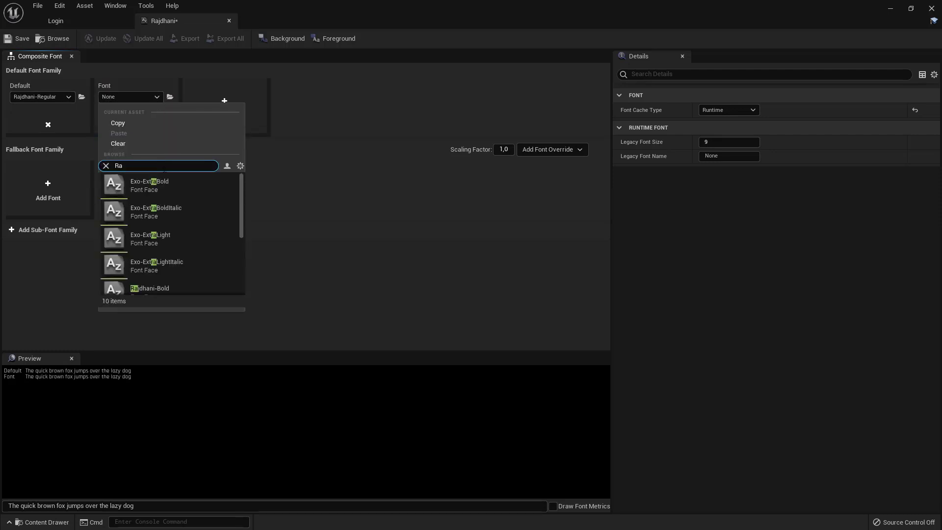
pyautogui.write('d')
pyautogui.press('BackSpace')
pyautogui.write('j')
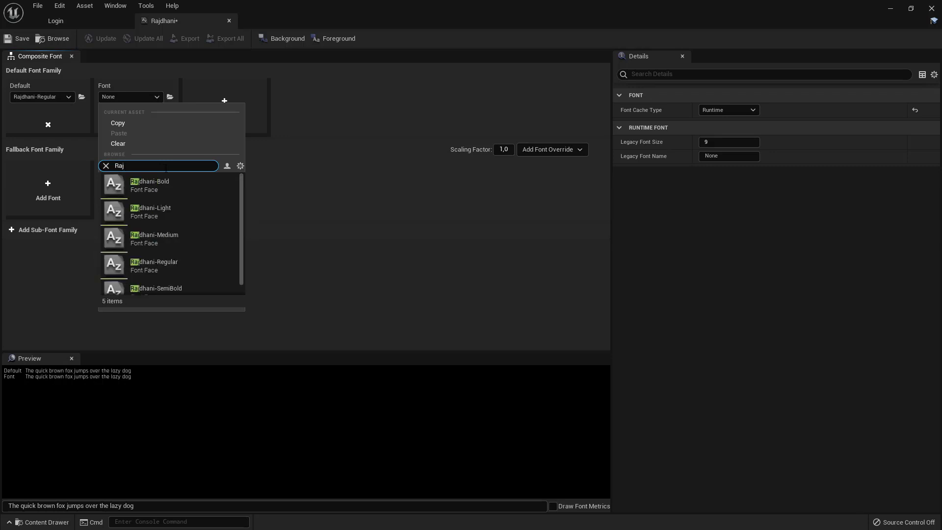
pyautogui.click(146, 187)
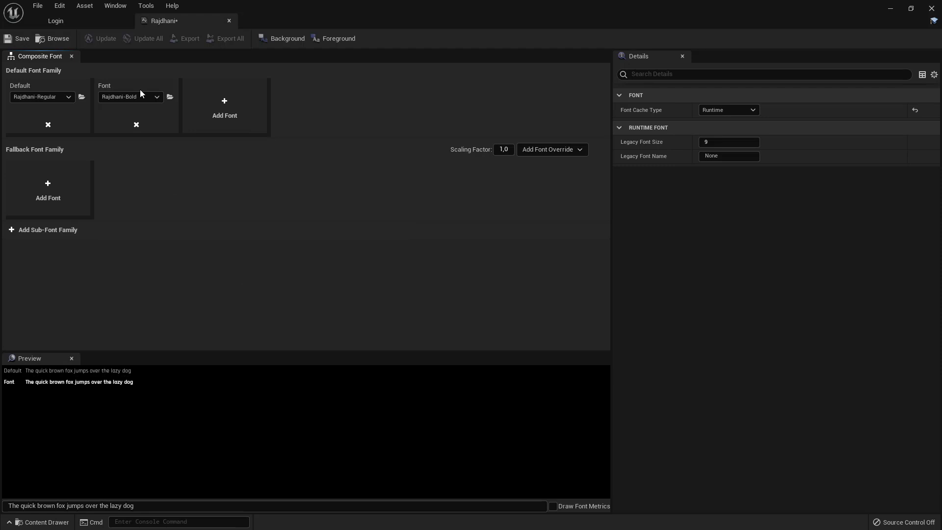
pyautogui.click(106, 87)
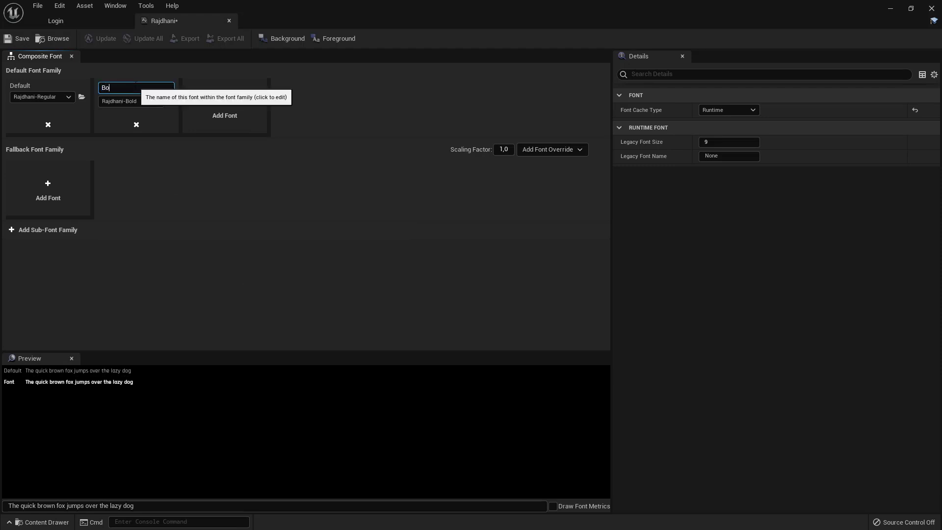
pyautogui.press('Return')
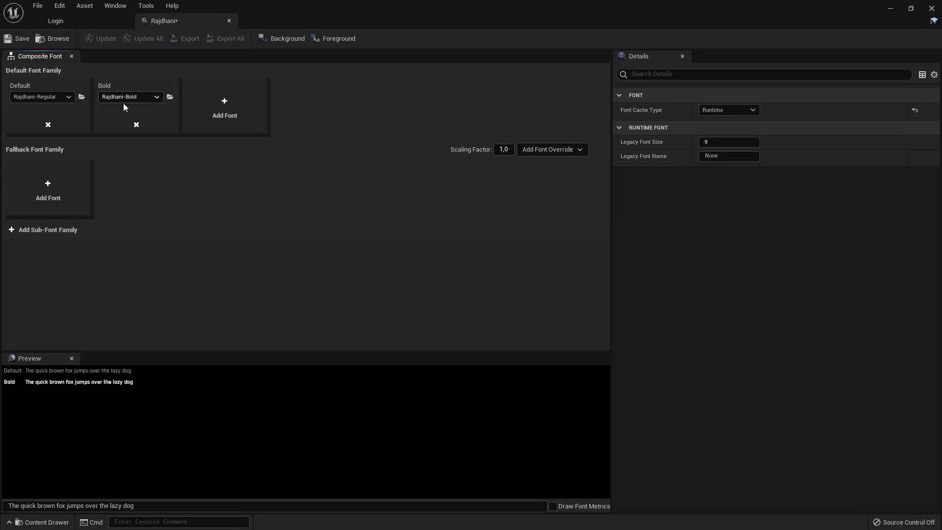
# Leave the Rajdhani font asset, switch to Google Fonts in the browser and clear the "exo" search to list all families.
pyautogui.click(102, 23)
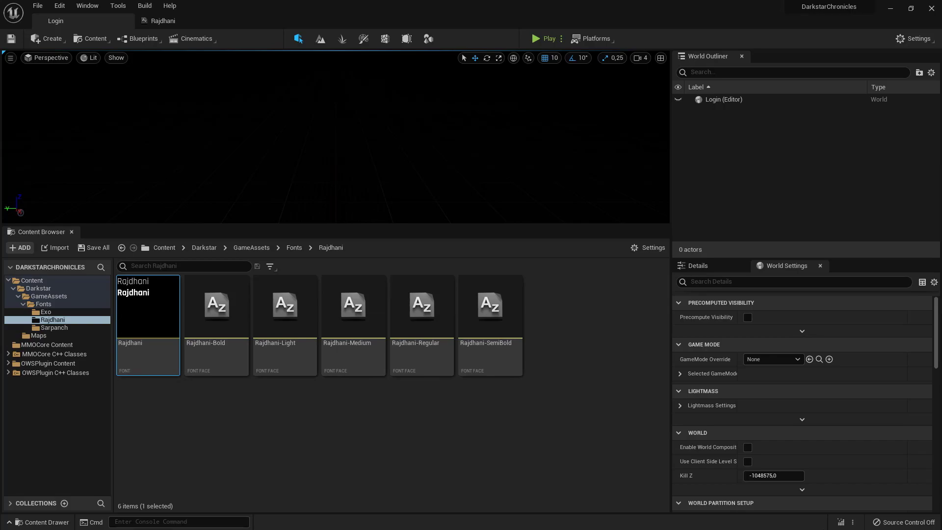
pyautogui.hotkey('alt', 'Tab')
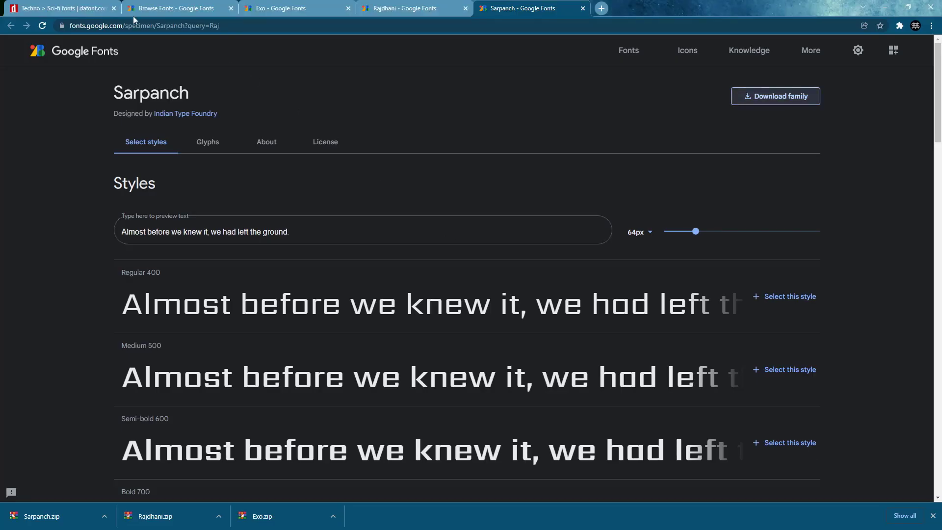
pyautogui.click(58, 6)
pyautogui.click(193, 19)
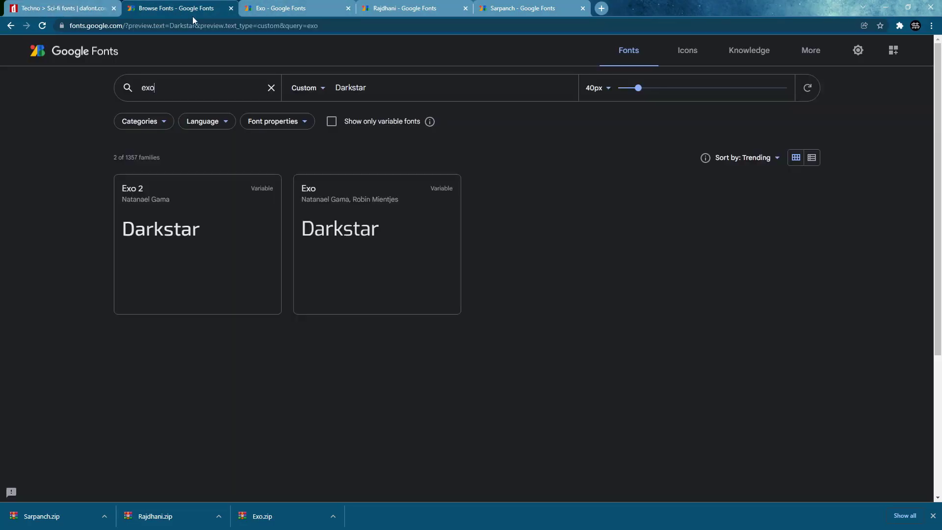
pyautogui.click(271, 88)
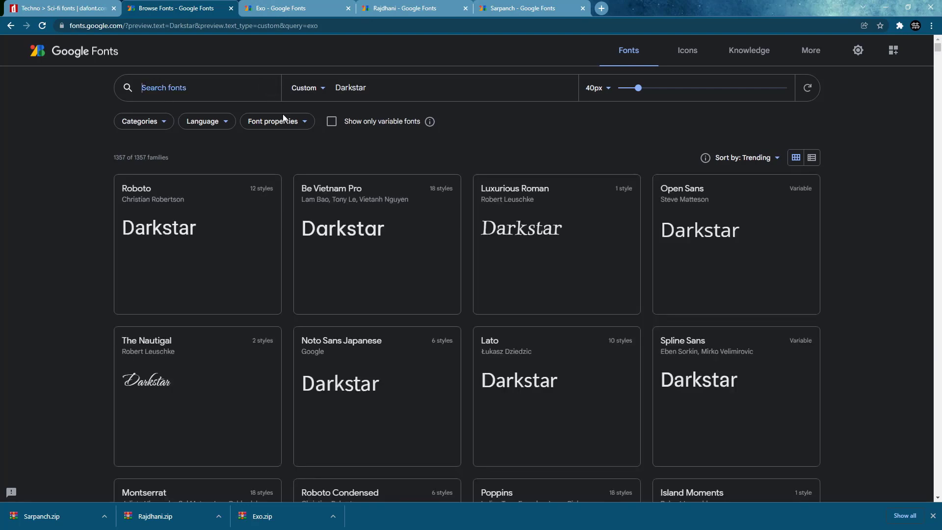
pyautogui.click(366, 89)
pyautogui.doubleClick(365, 88)
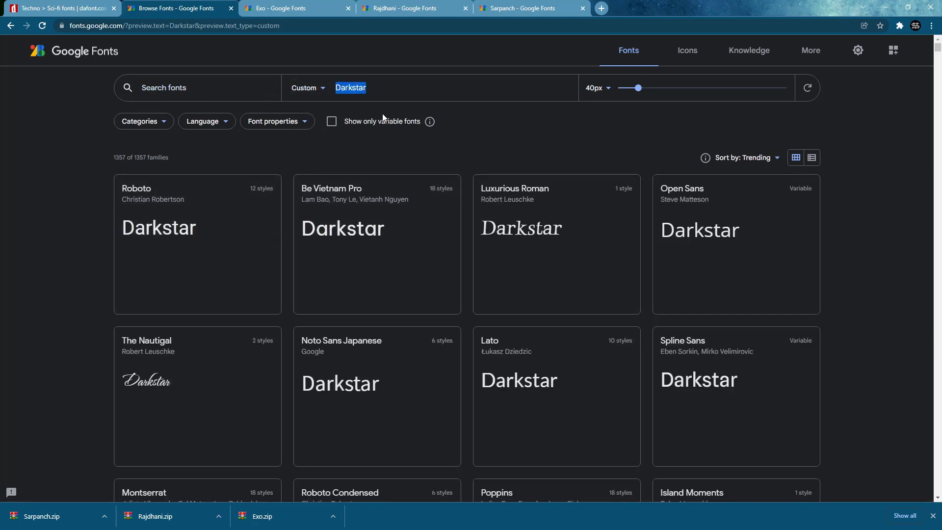
# Look through the Google Fonts families previewed with the text "Darkstar".
pyautogui.scroll(-5, 554, 294)
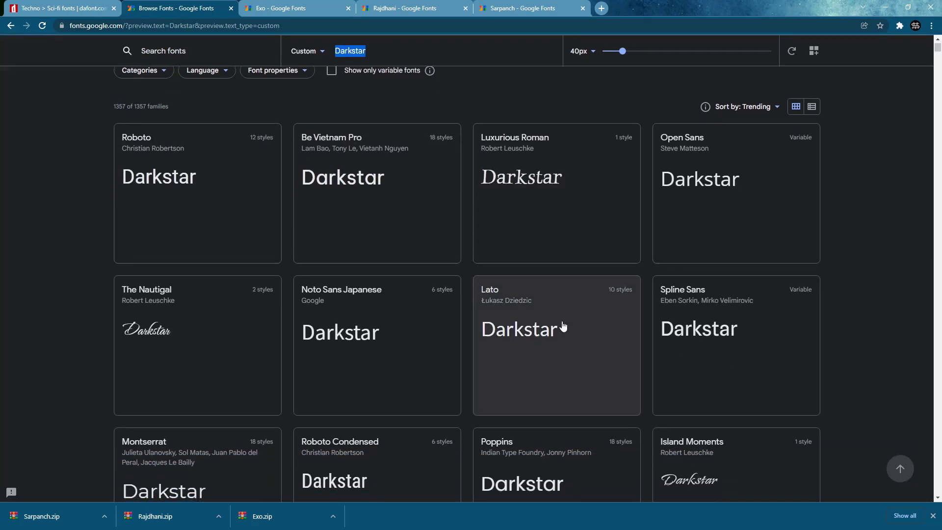
pyautogui.scroll(-12, 542, 260)
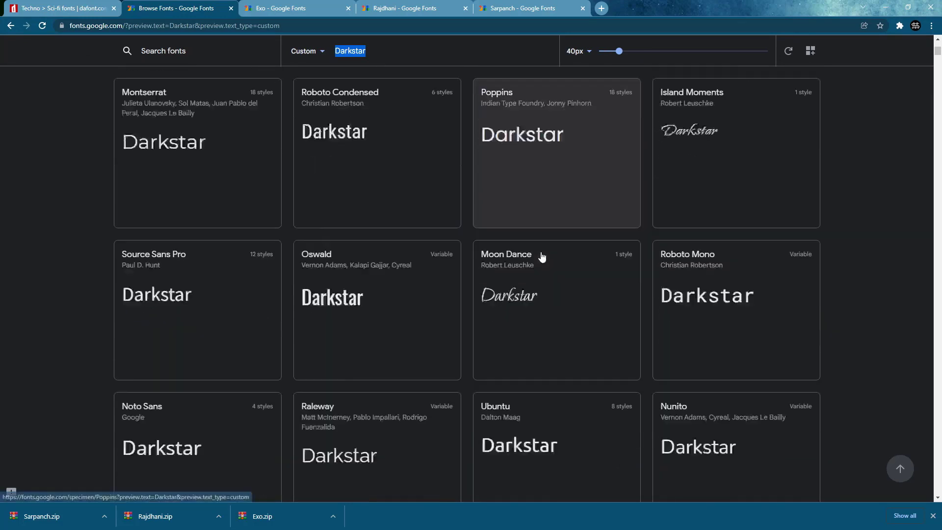
pyautogui.scroll(-5, 542, 265)
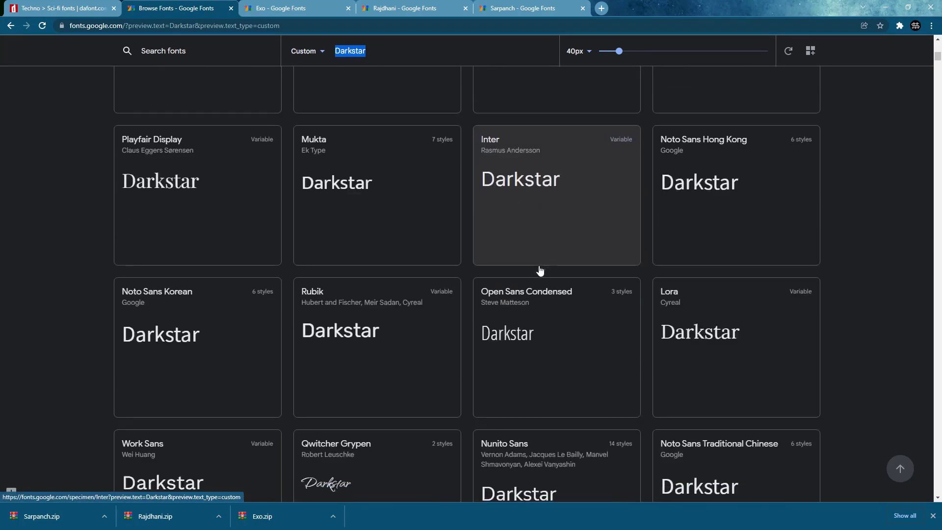
pyautogui.scroll(-9, 521, 378)
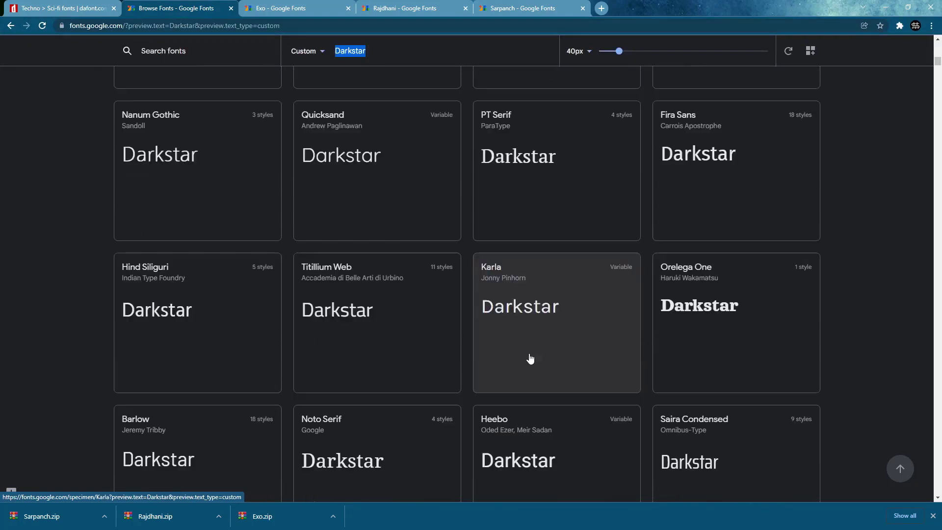
pyautogui.scroll(-2, 540, 334)
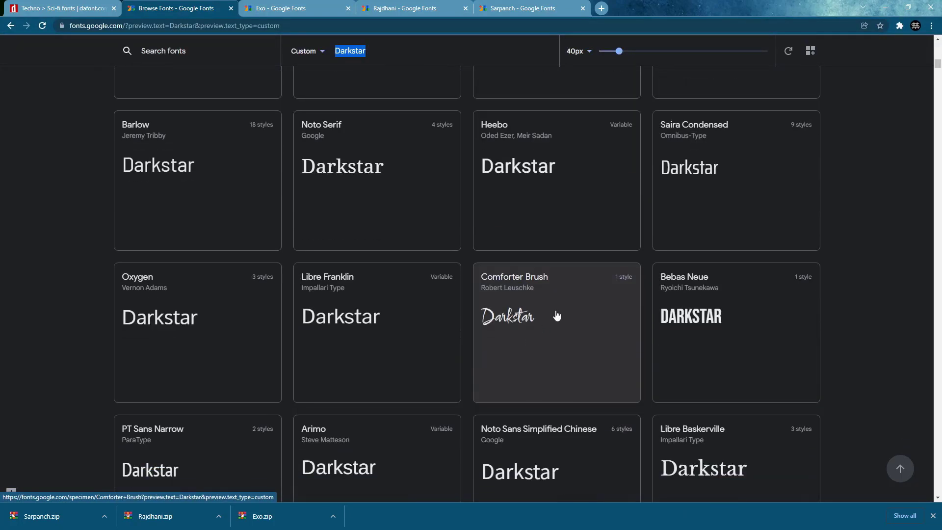
pyautogui.scroll(-3, 657, 330)
pyautogui.scroll(4, 563, 305)
pyautogui.scroll(15, 562, 305)
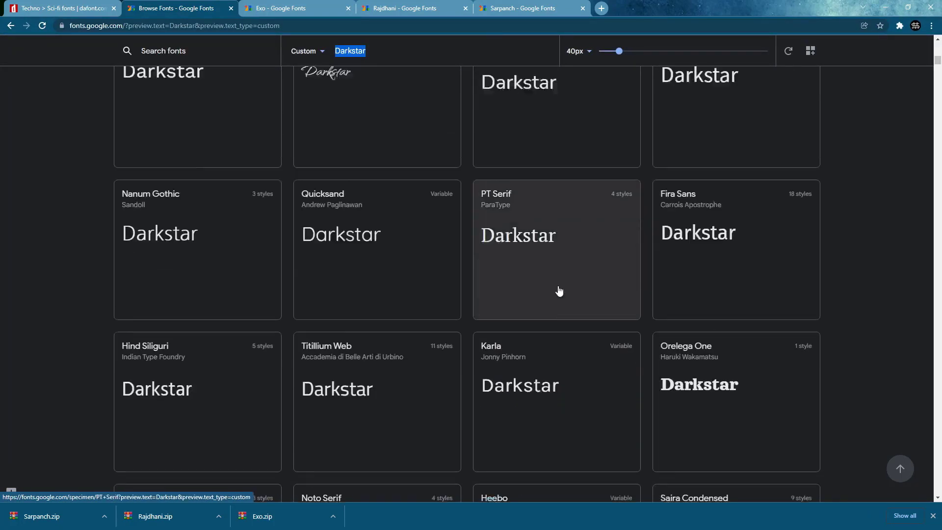
# Browse the free fonts in the Stencil, Army category on dafont.com, then return to its Sci-fi category.
pyautogui.click(55, 8)
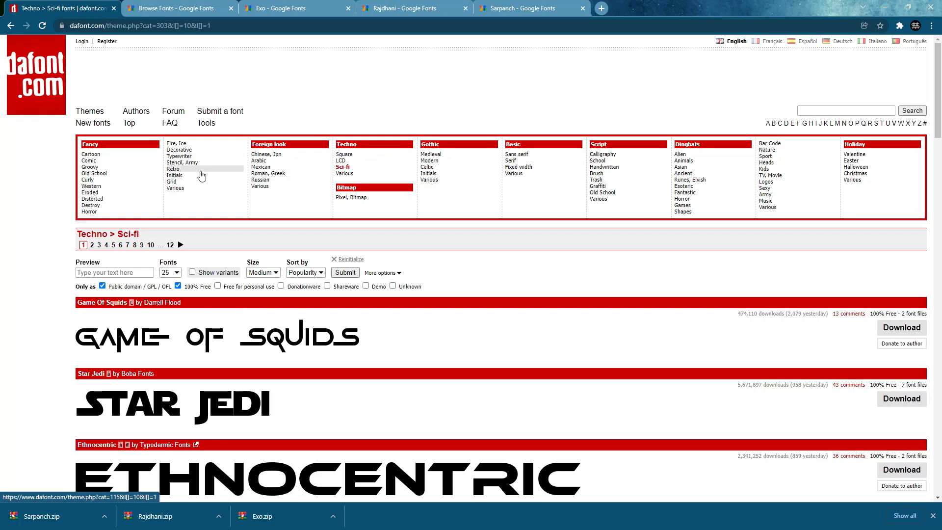
pyautogui.click(189, 163)
pyautogui.scroll(-8, 239, 343)
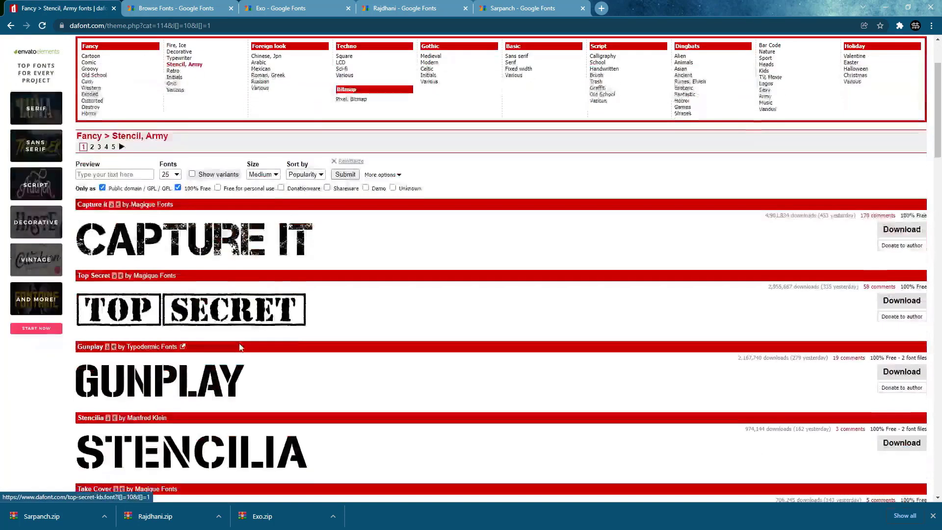
pyautogui.scroll(-5, 240, 348)
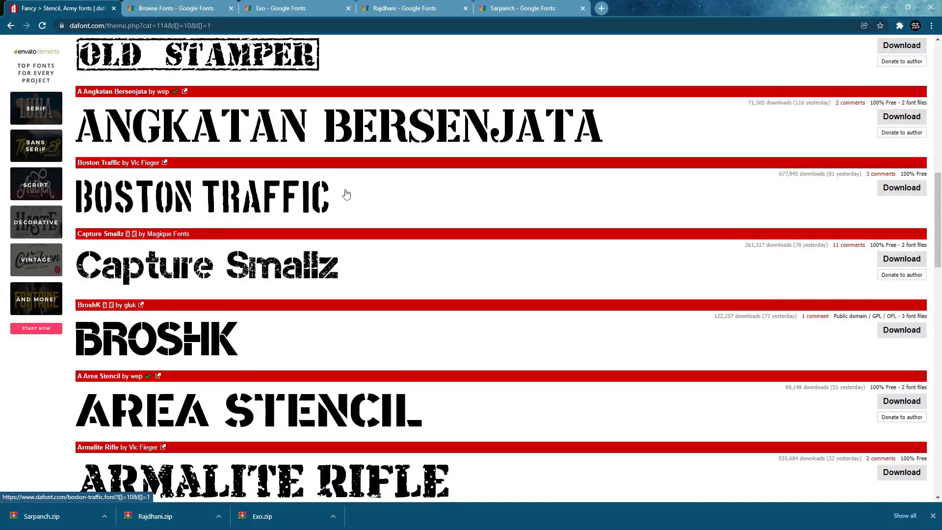
pyautogui.scroll(13, 419, 270)
pyautogui.scroll(1, 311, 232)
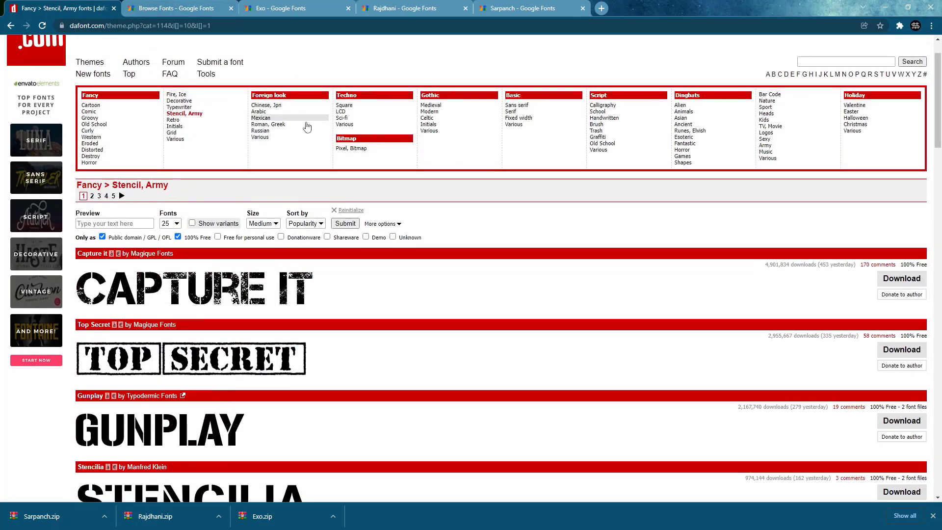
pyautogui.click(342, 117)
pyautogui.click(177, 8)
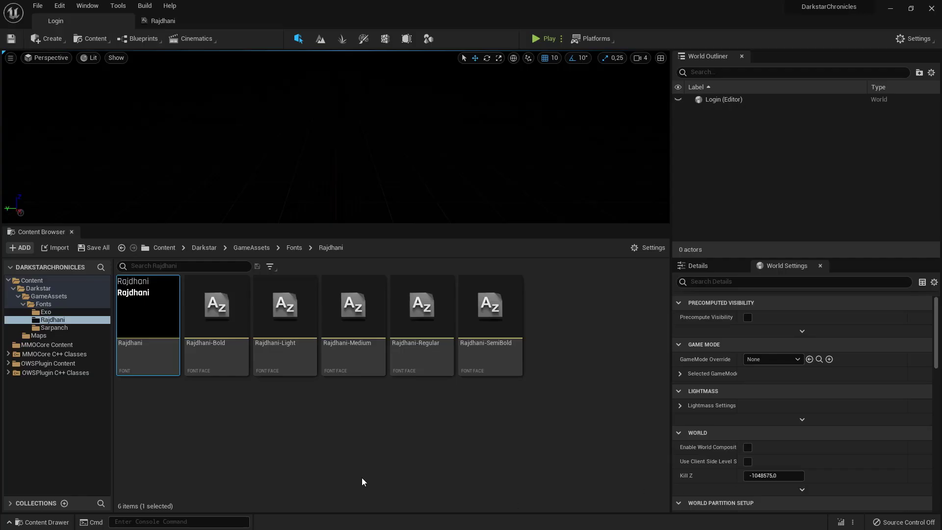
# Reopen the Rajdhani font asset and add another entry named Font to the Default Font Family.
pyautogui.click(48, 313)
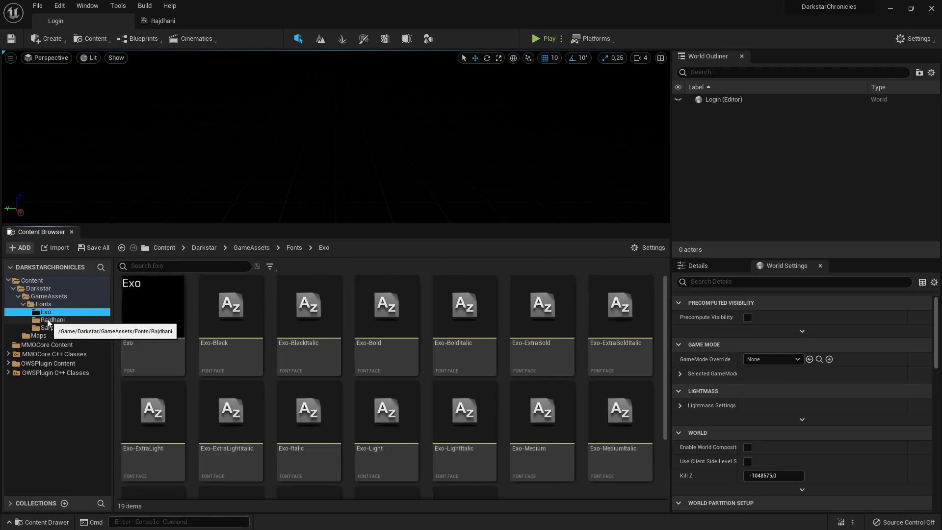
pyautogui.click(54, 322)
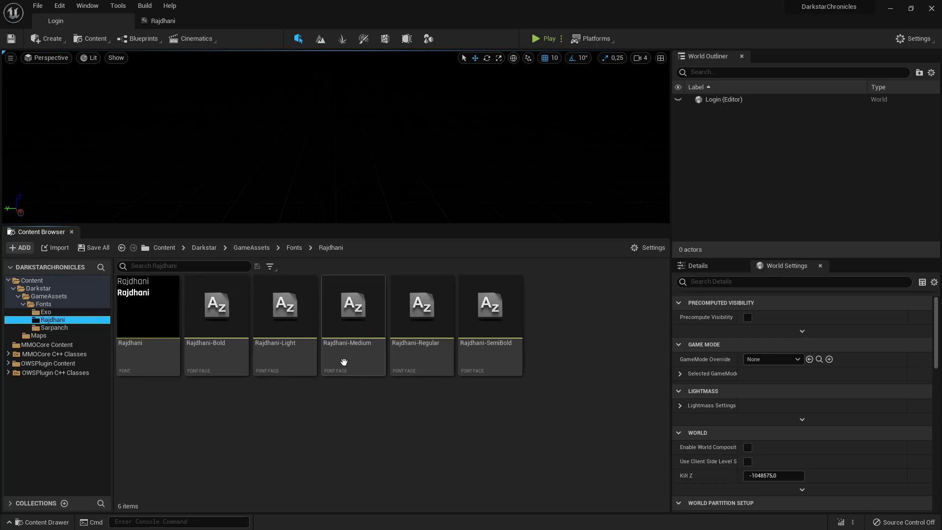
pyautogui.doubleClick(146, 330)
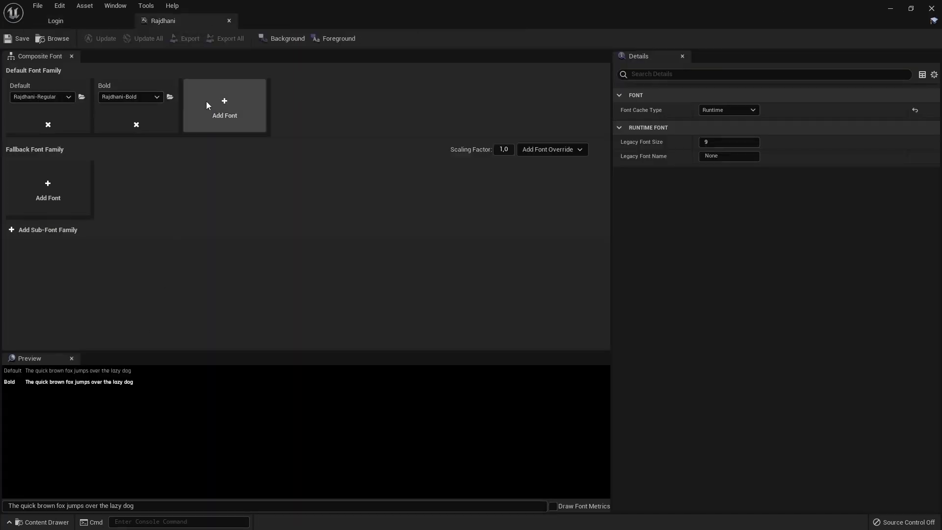
pyautogui.click(221, 100)
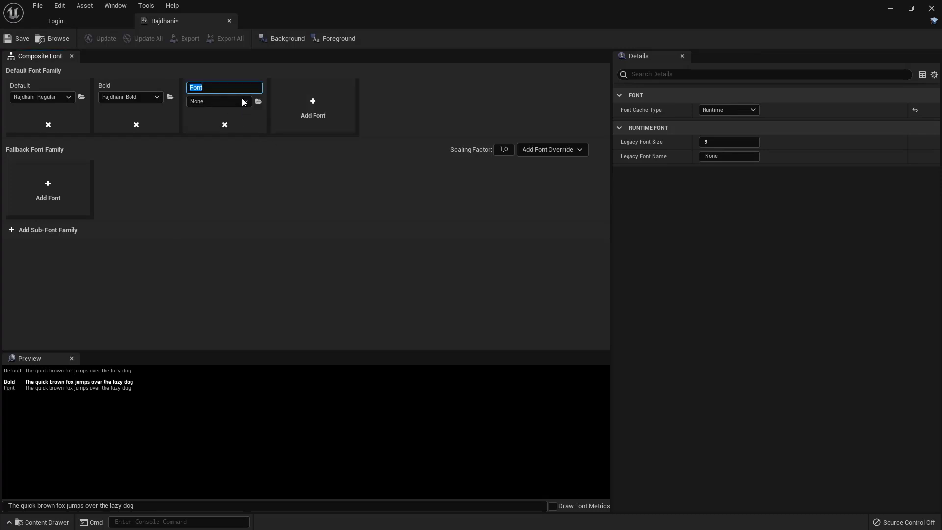
pyautogui.press('Return')
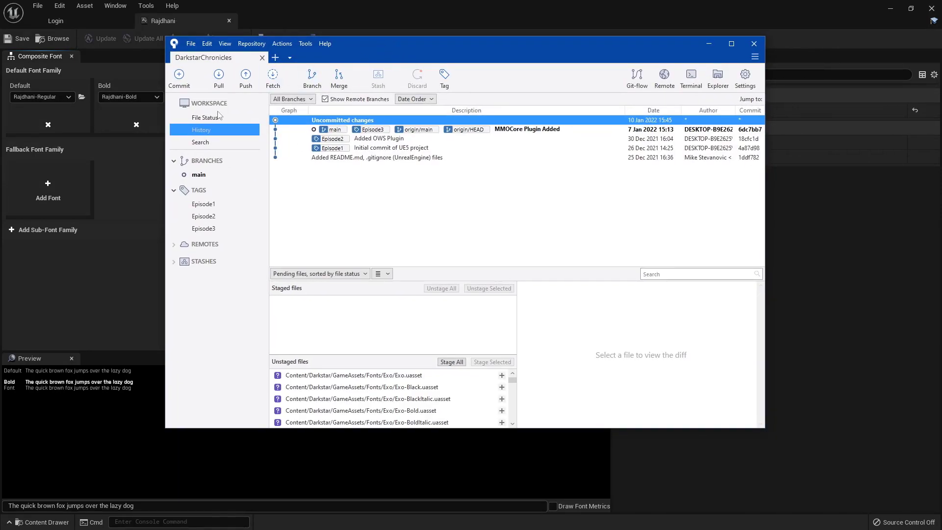
# Switch to Sourcetree, review the pending files of the DarkstarChronicles repository and stage all of them.
pyautogui.click(204, 118)
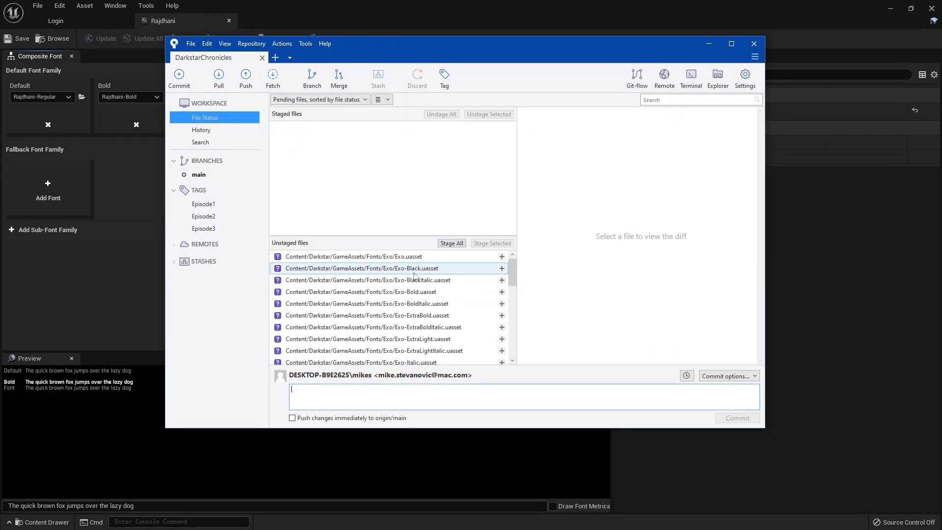
pyautogui.scroll(-8, 411, 271)
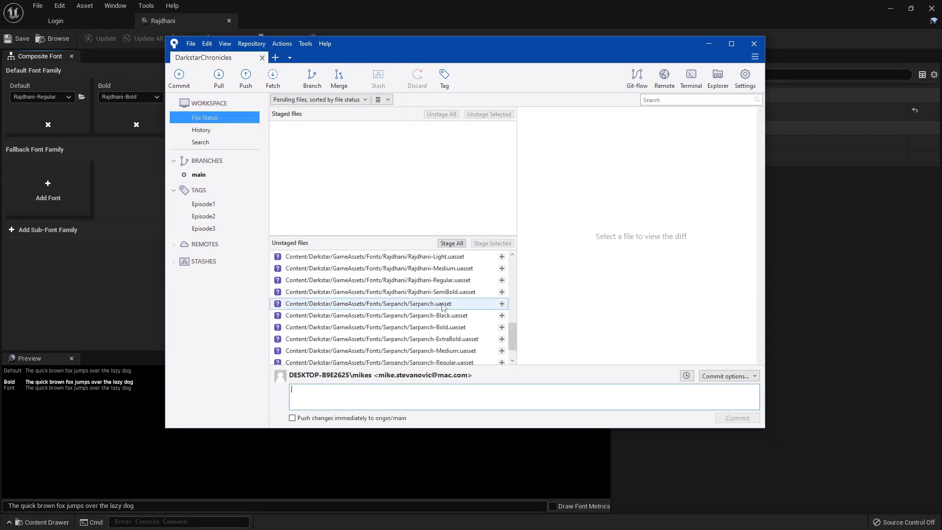
pyautogui.scroll(8, 448, 321)
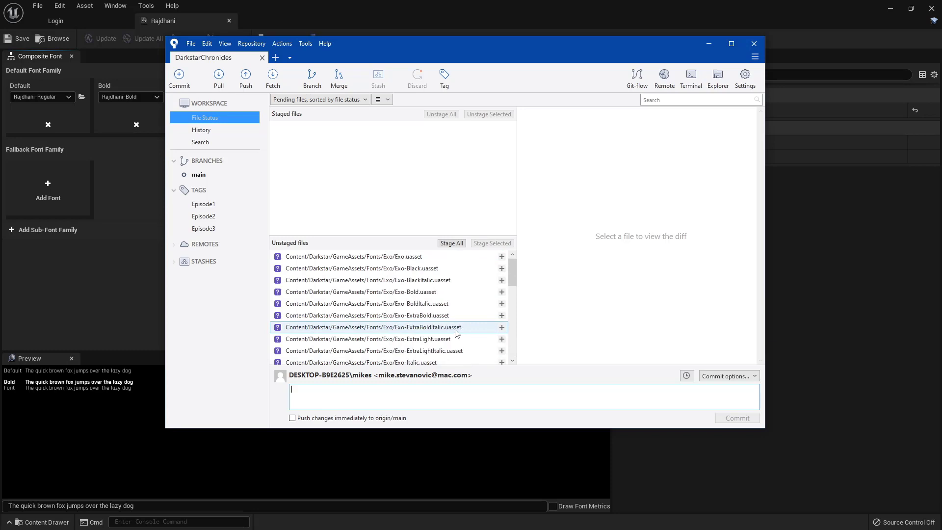
pyautogui.click(452, 243)
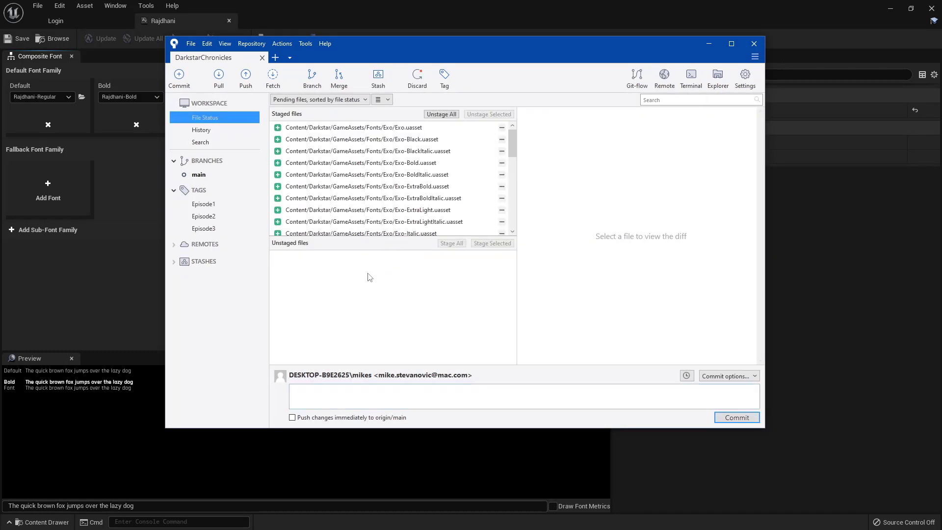
# Commit the staged files with the message "Added custom Fonts" and push the main branch with all tags to origin.
pyautogui.click(342, 396)
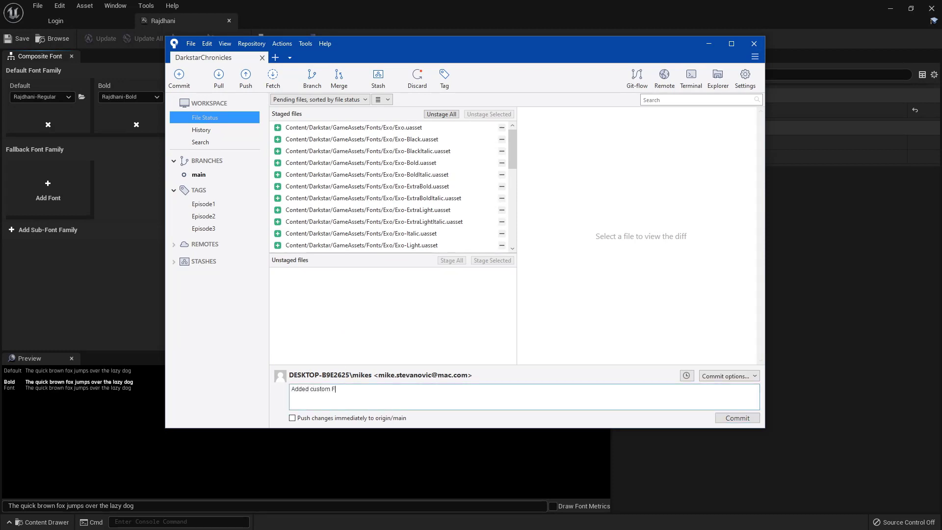
pyautogui.click(716, 418)
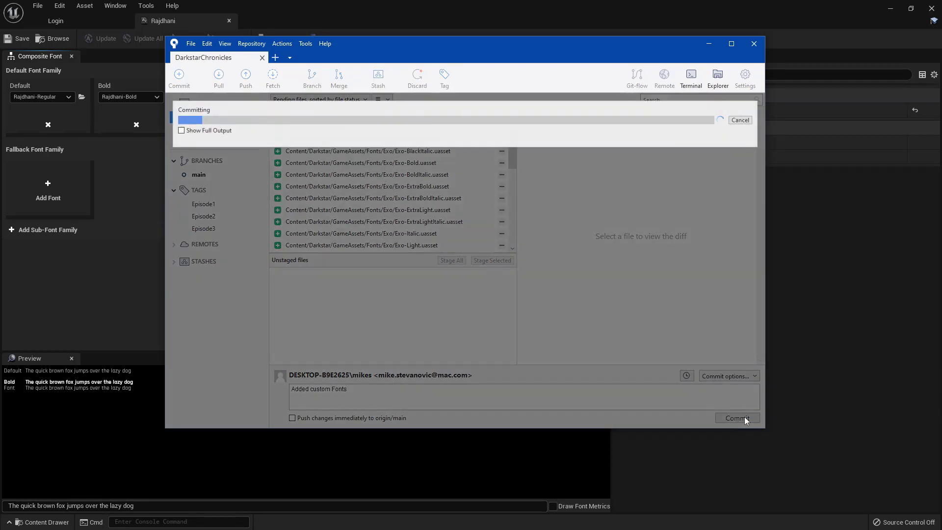
pyautogui.click(245, 78)
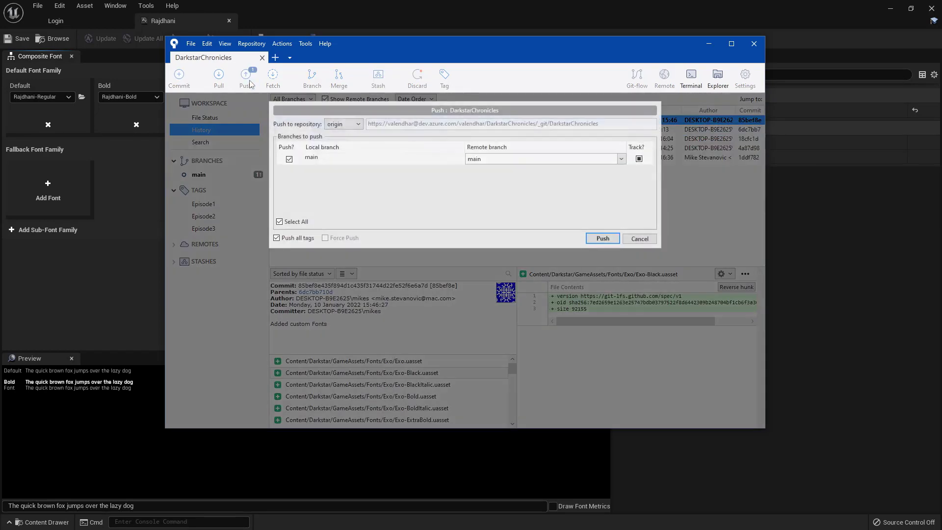
pyautogui.click(599, 239)
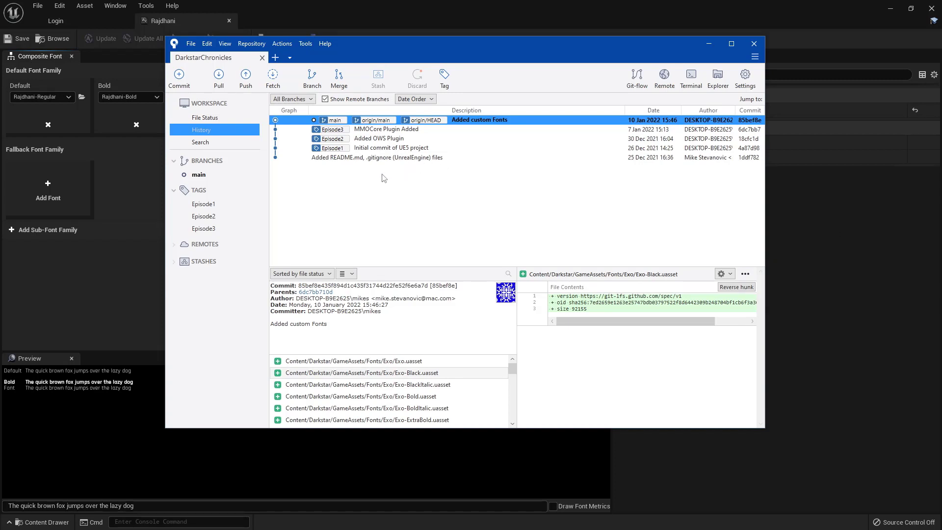
# Delete the Episode3 tag from the local repository without removing it from the remotes.
pyautogui.rightClick(212, 229)
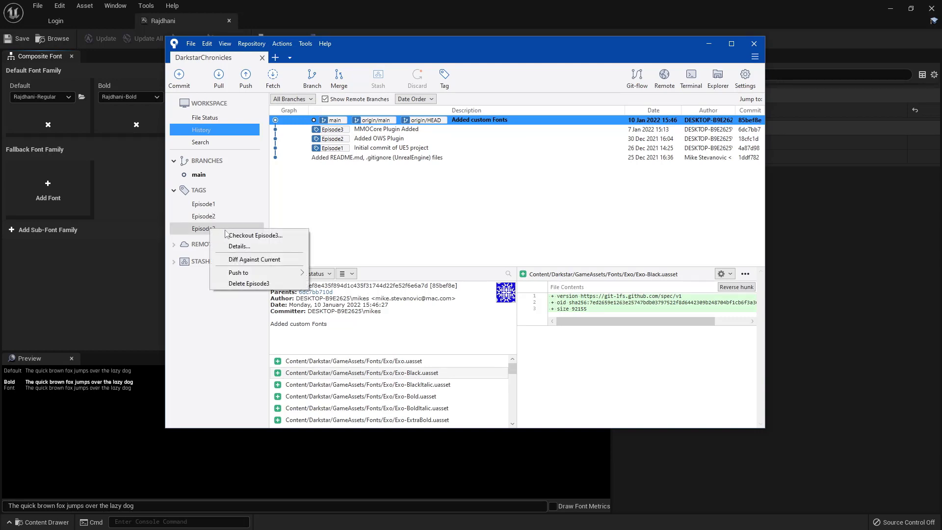
pyautogui.click(270, 285)
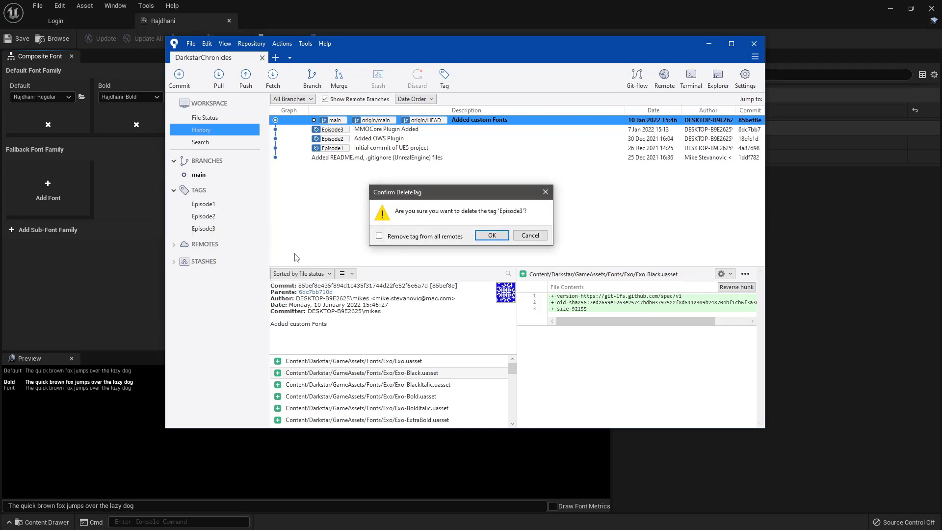
pyautogui.click(492, 235)
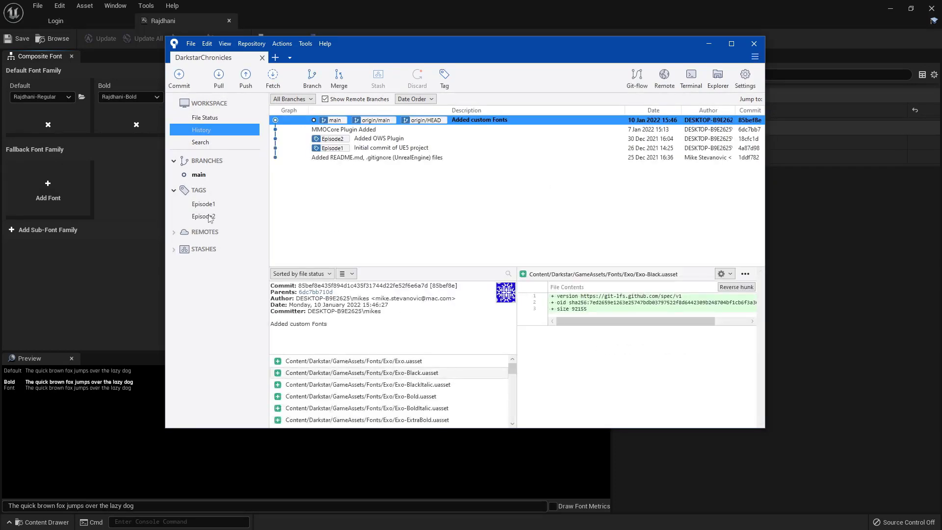
# Delete the Episode2 tag, also removing it from all remotes.
pyautogui.rightClick(210, 216)
pyautogui.click(253, 271)
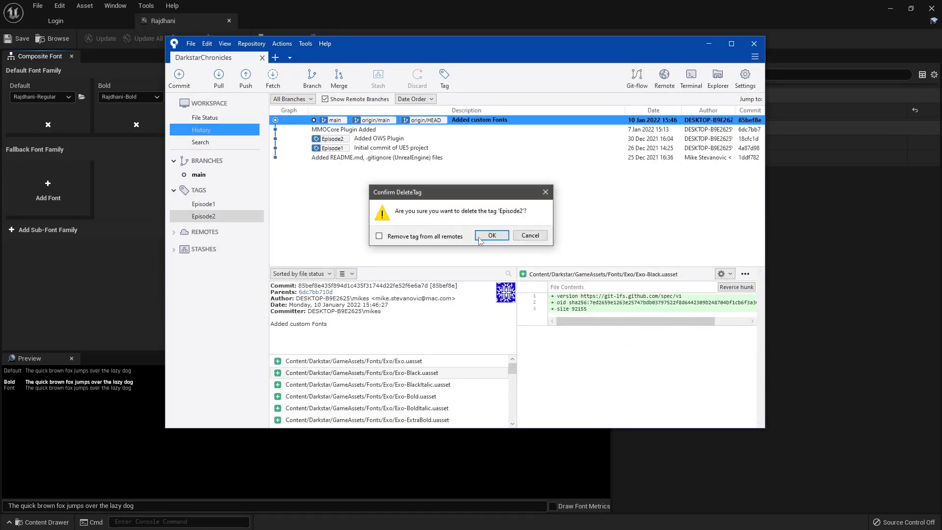
pyautogui.click(379, 236)
pyautogui.click(491, 235)
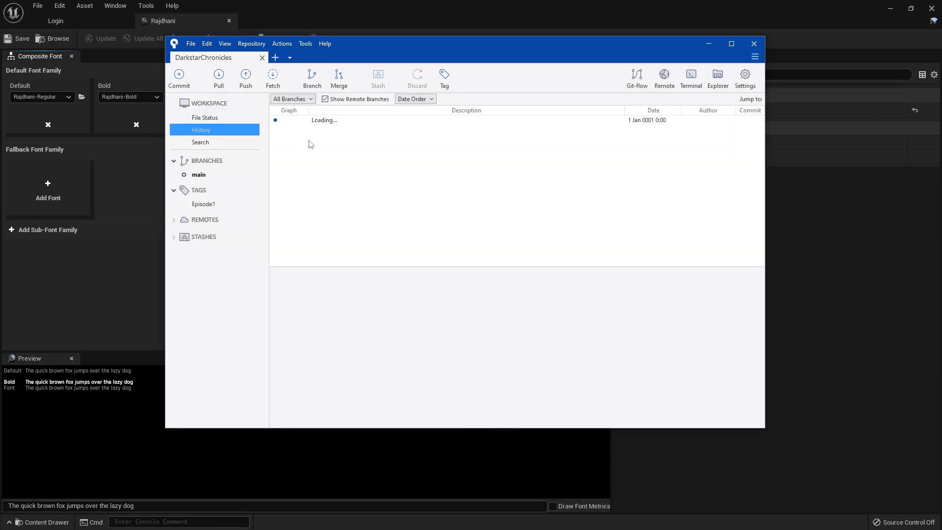
# Delete the Episode1 tag, also removing it from all remotes.
pyautogui.rightClick(211, 205)
pyautogui.click(249, 260)
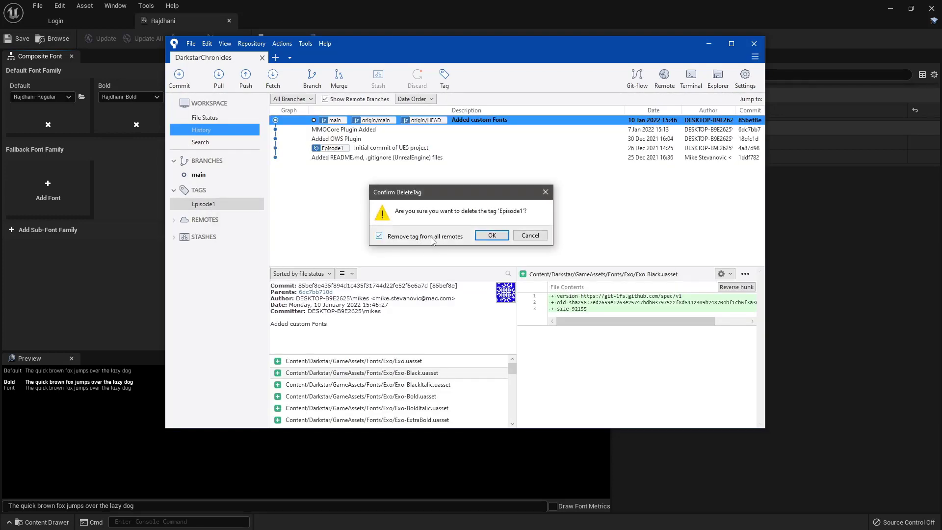
pyautogui.click(491, 235)
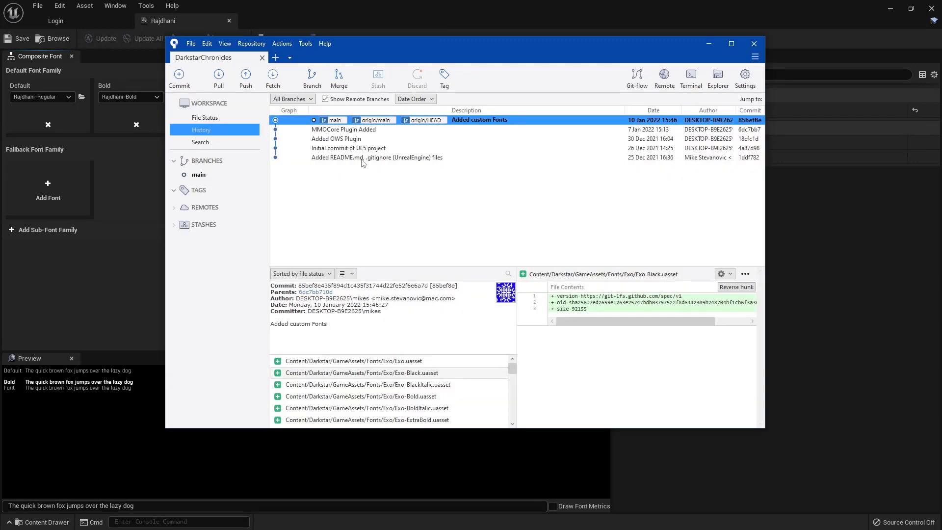
# Tag the "Initial commit of UE5 project" commit as Episode2 and push the tag to origin.
pyautogui.click(397, 159)
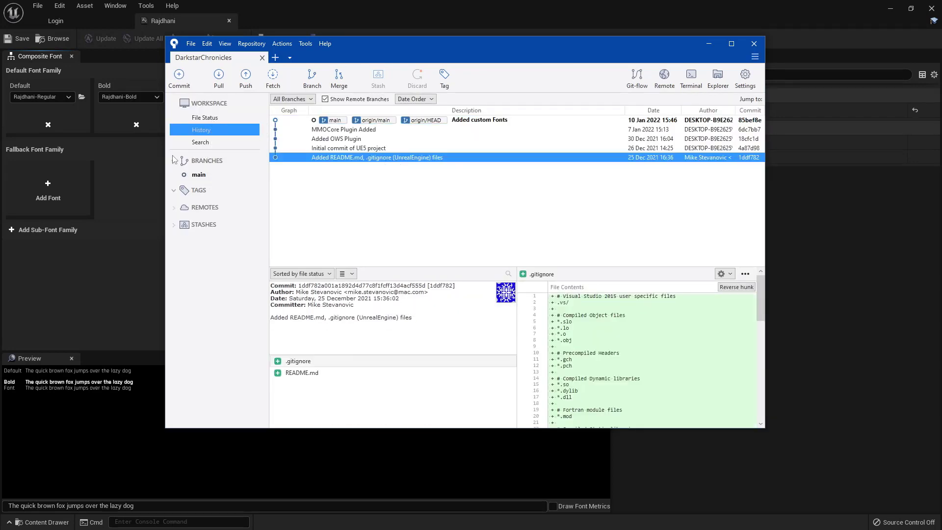
pyautogui.click(376, 148)
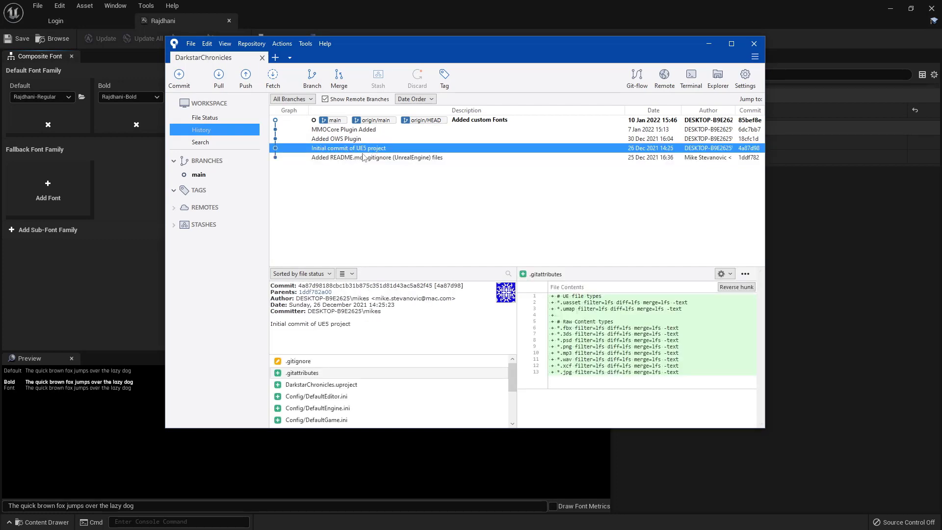
pyautogui.rightClick(370, 150)
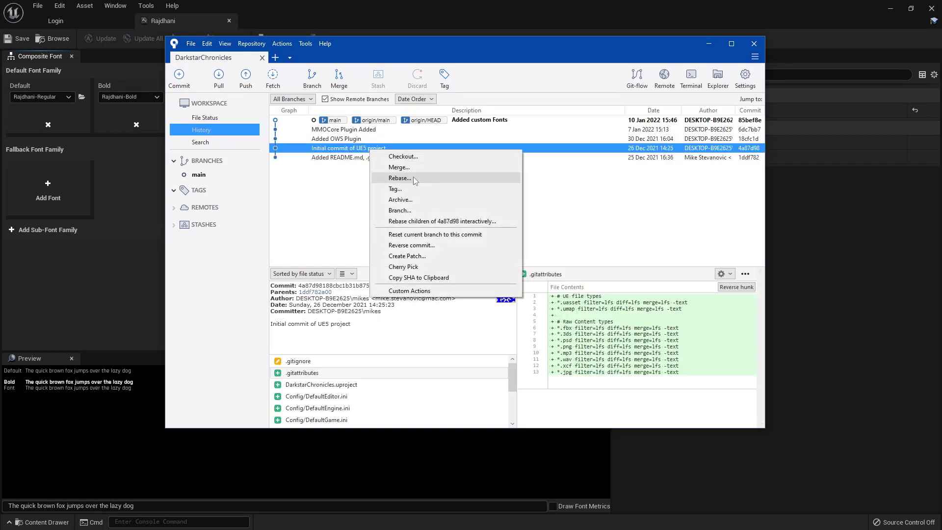
pyautogui.click(408, 190)
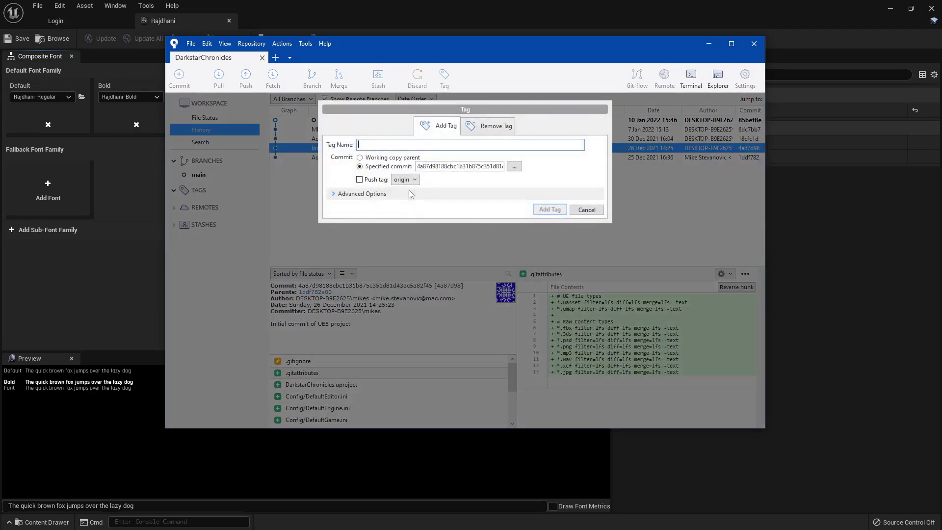
pyautogui.click(360, 180)
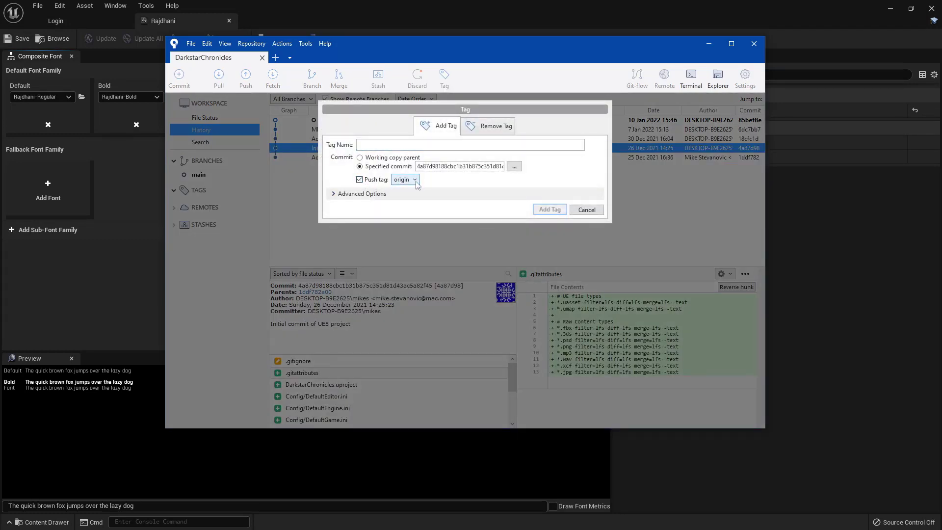
pyautogui.click(379, 145)
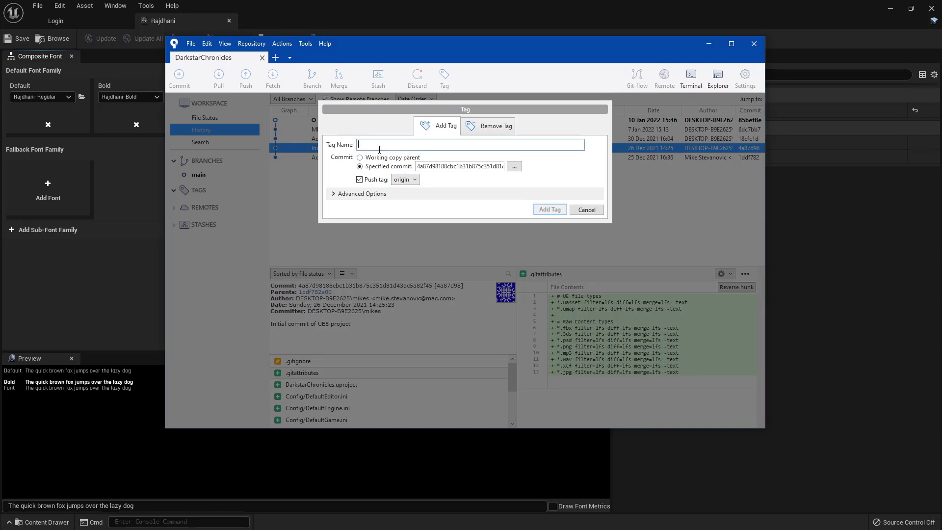
pyautogui.write('Episode 2')
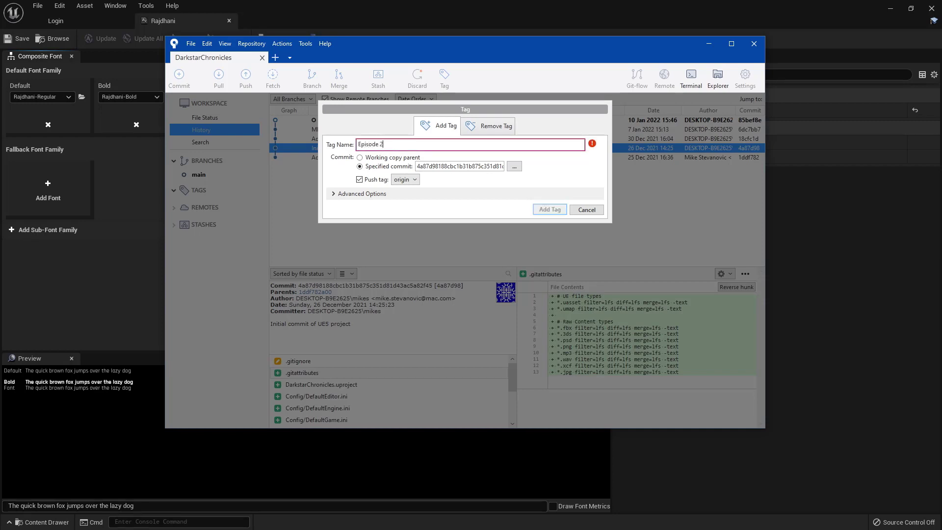
pyautogui.press('BackSpace')
pyautogui.press('BackSpace')
pyautogui.write('2')
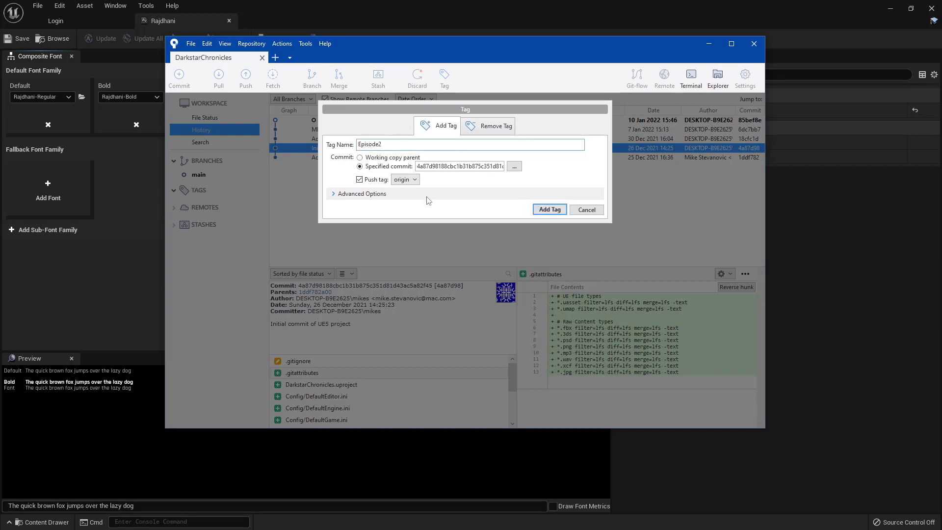
pyautogui.click(545, 209)
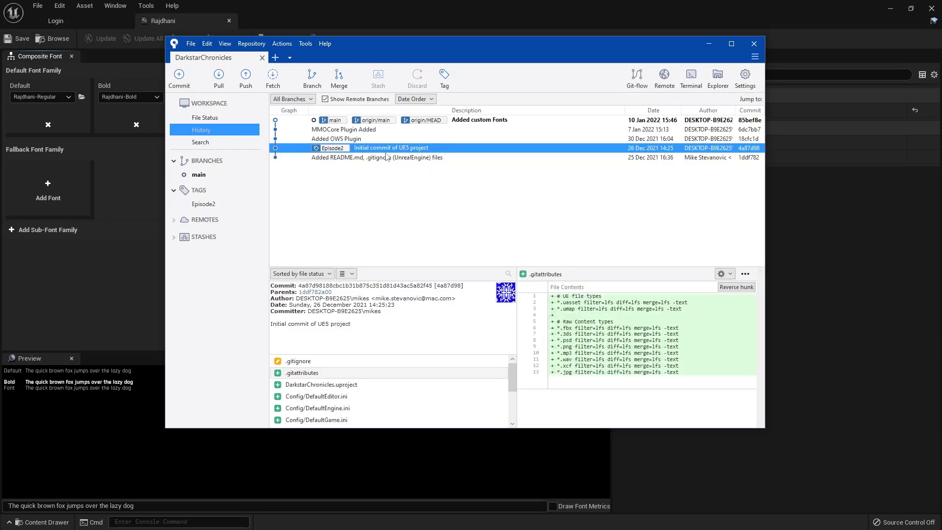
# Try to tag the "Added OWS Plugin" commit as Episode3 with the tag pushed to origin.
pyautogui.rightClick(353, 140)
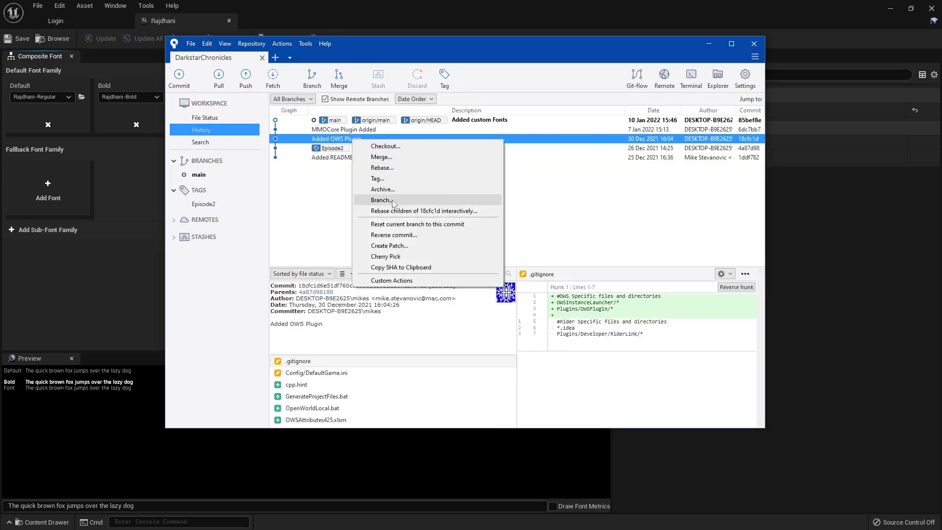
pyautogui.click(378, 178)
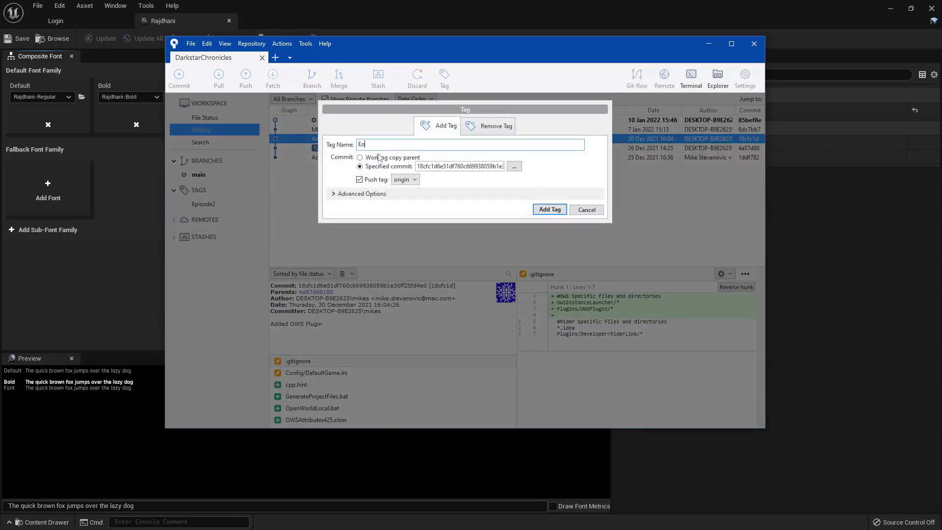
pyautogui.write('sode3')
pyautogui.click(545, 210)
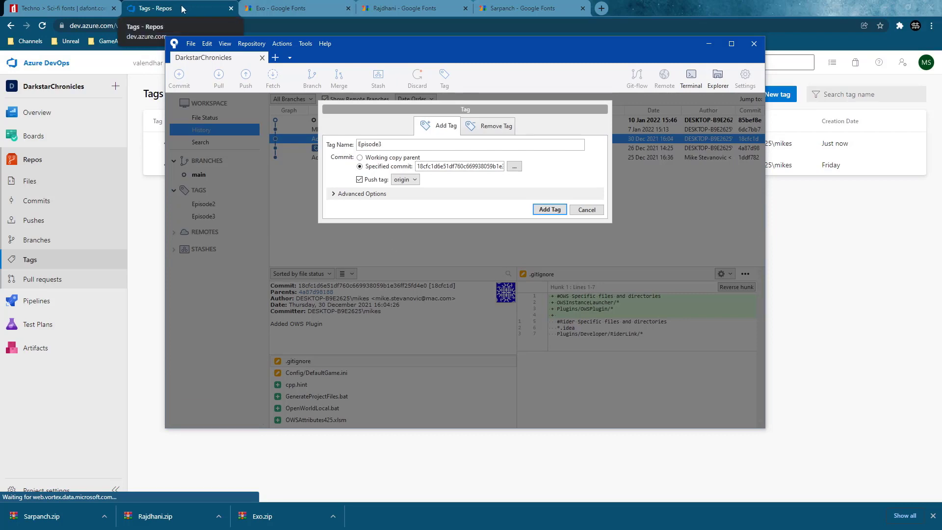
# Switch to the Azure DevOps Tags page in the browser and delete the old Episode3 tag from the remote repository.
pyautogui.click(182, 9)
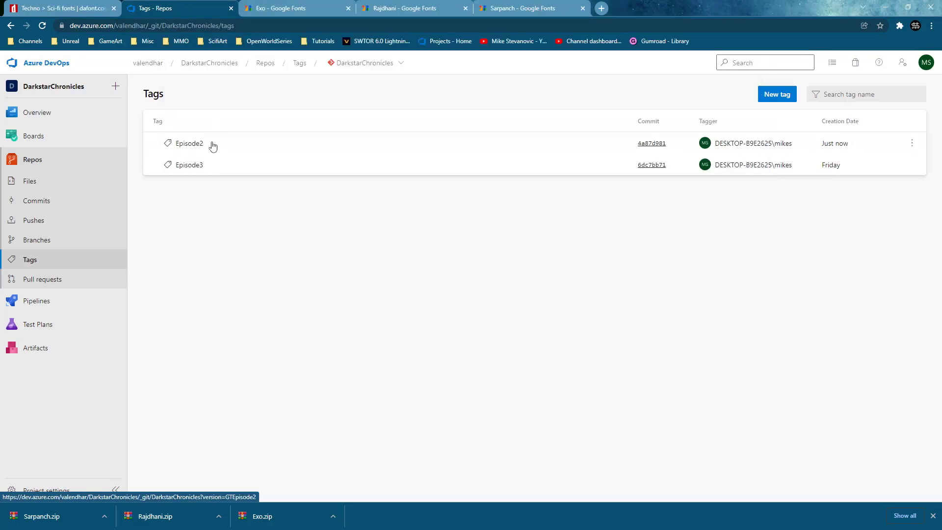
pyautogui.click(190, 165)
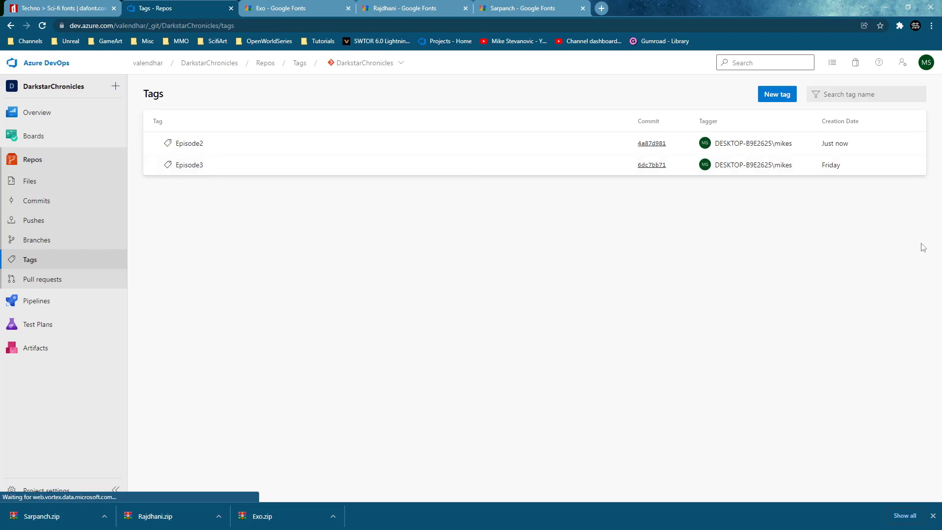
pyautogui.click(911, 164)
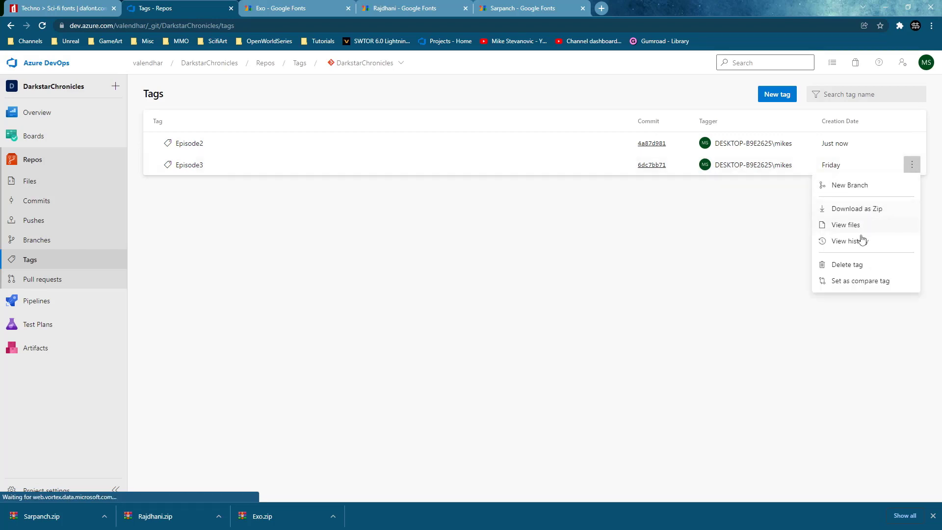
pyautogui.click(861, 264)
pyautogui.click(566, 305)
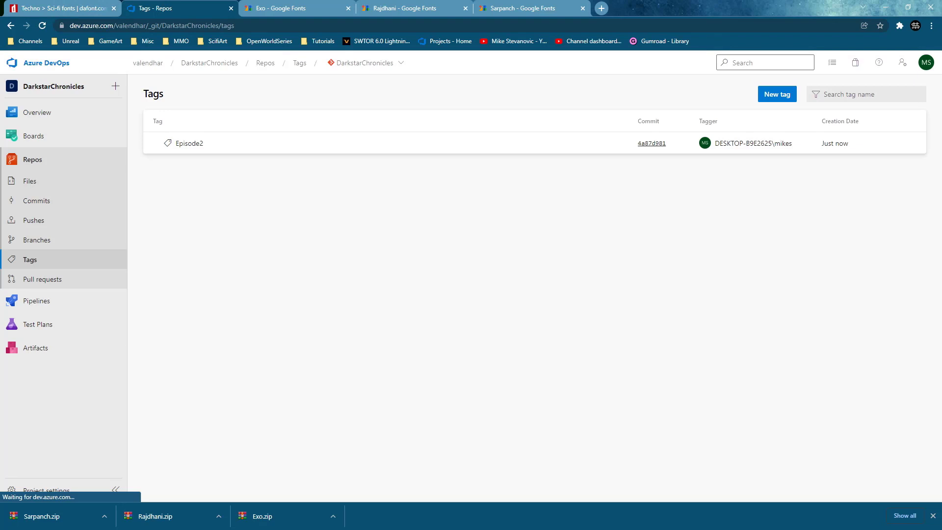
# Switch back to Sourcetree and try again to add the Episode3 tag from the open Tag dialog.
pyautogui.hotkey('alt', 'Tab')
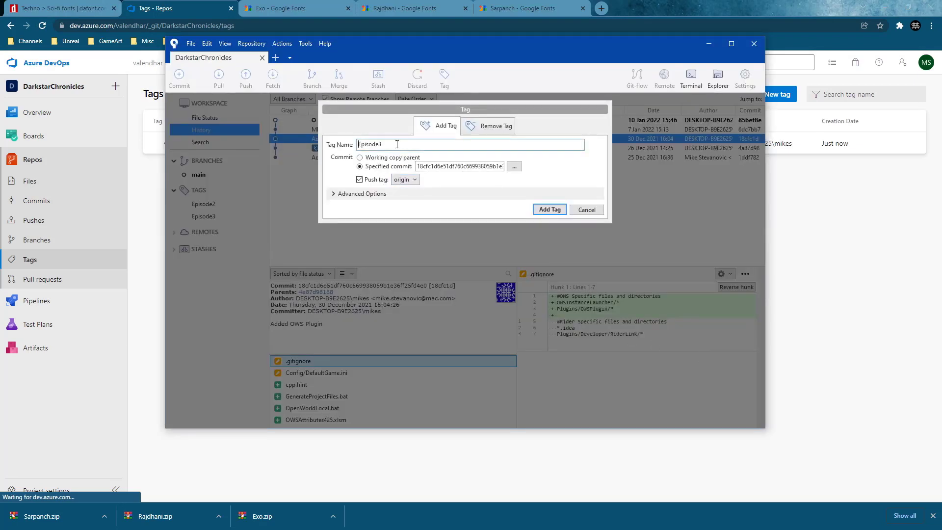
pyautogui.click(543, 210)
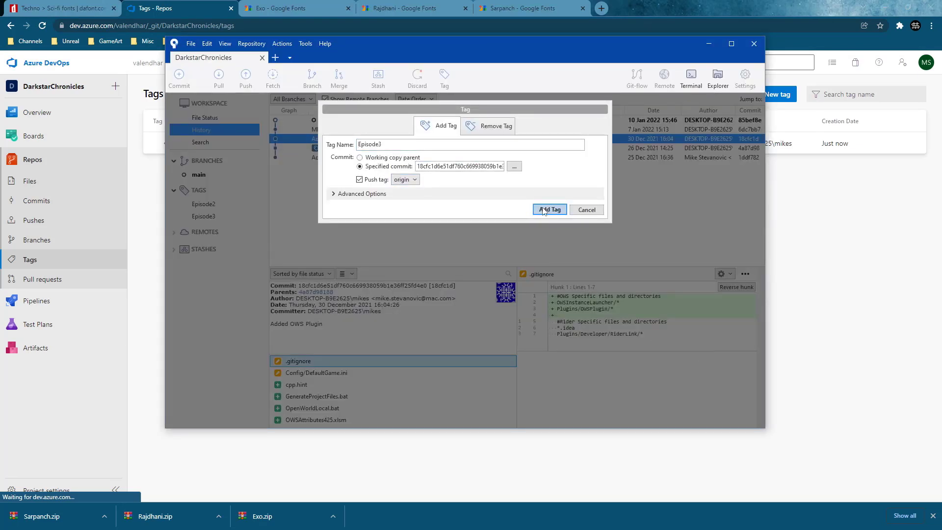
pyautogui.click(734, 175)
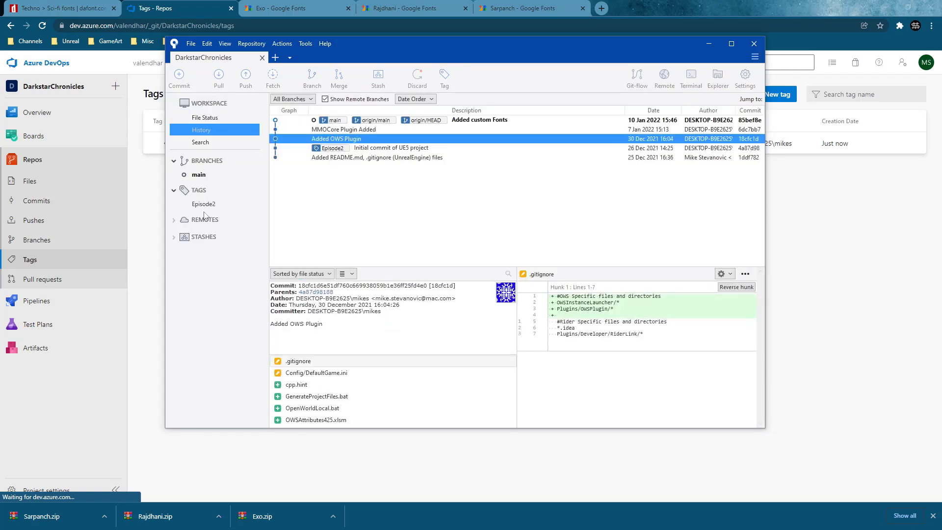
# Tag the "Added OWS Plugin" commit as Episode3 and push the tag to origin.
pyautogui.rightClick(347, 140)
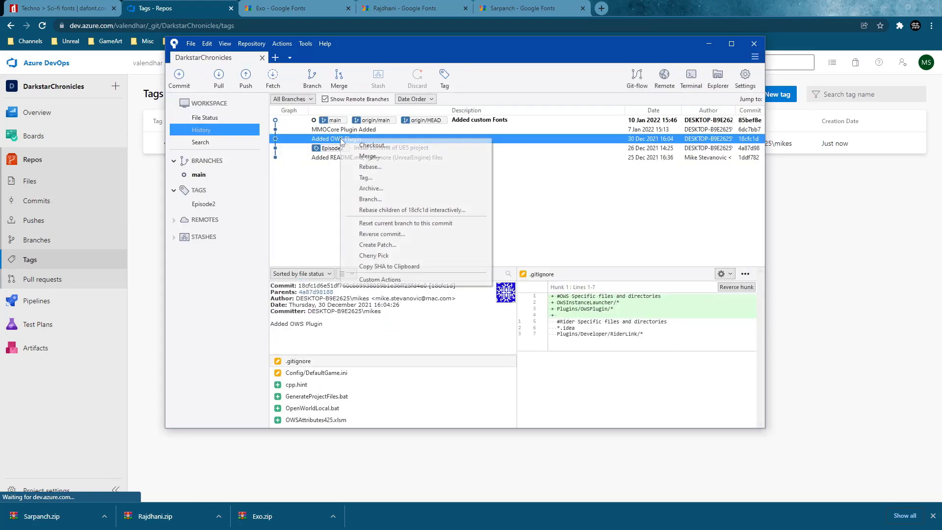
pyautogui.click(366, 177)
pyautogui.click(368, 180)
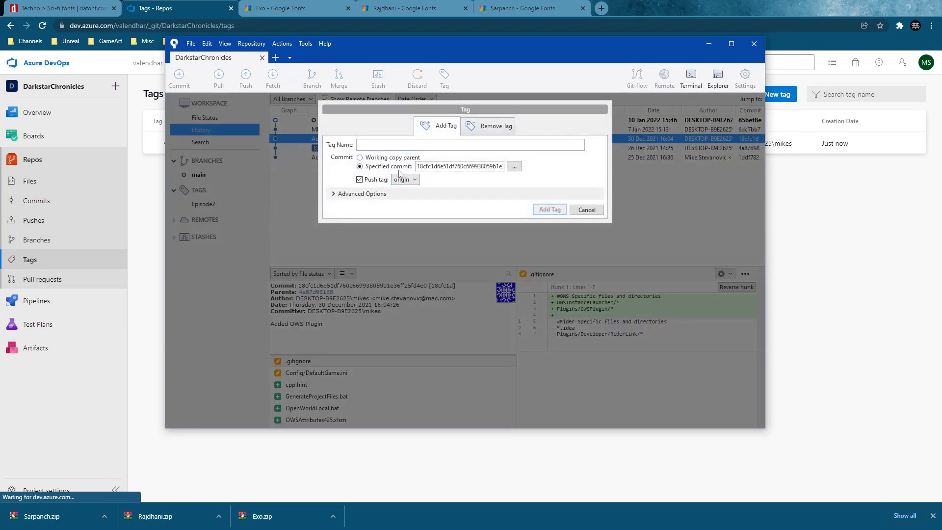
pyautogui.write('Episode')
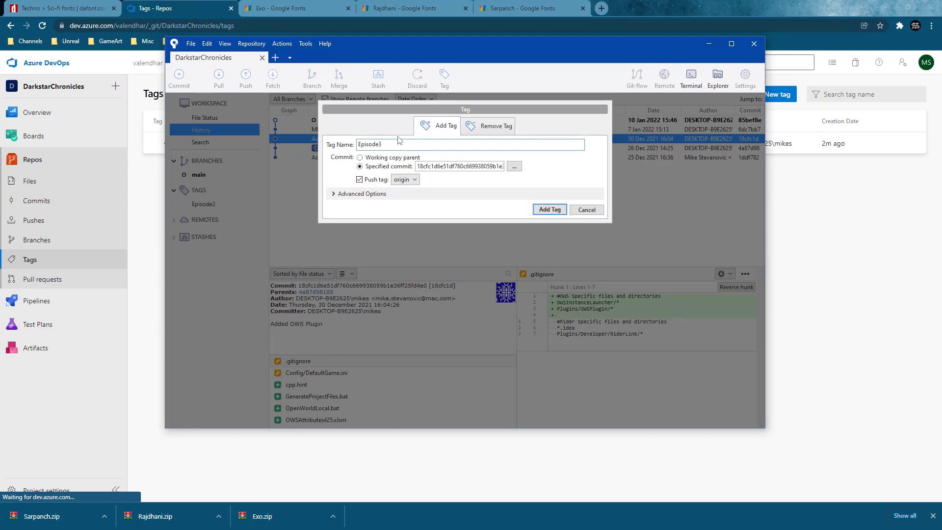
pyautogui.write('3')
pyautogui.click(552, 209)
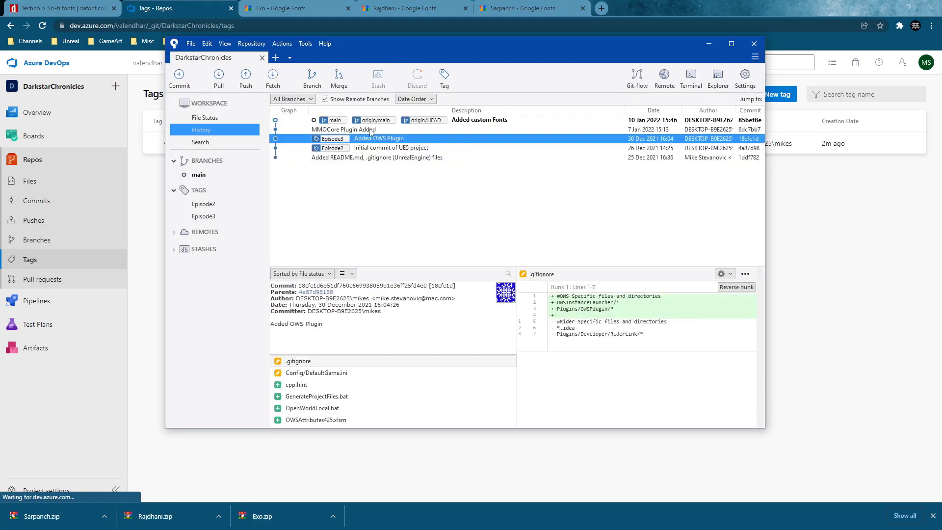
# Tag the "MMOCore Plugin Added" commit as Episode4, push the tag to origin and return to the Sourcetree history.
pyautogui.click(340, 131)
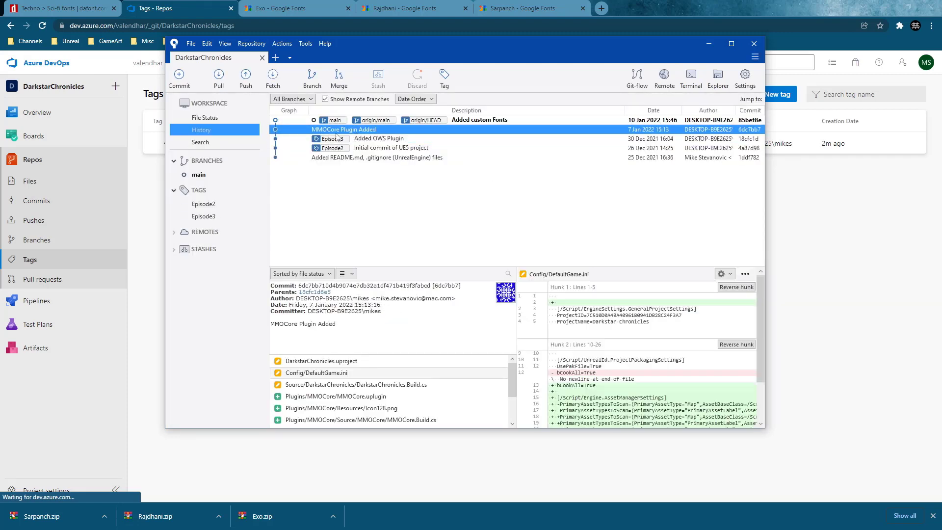
pyautogui.rightClick(367, 134)
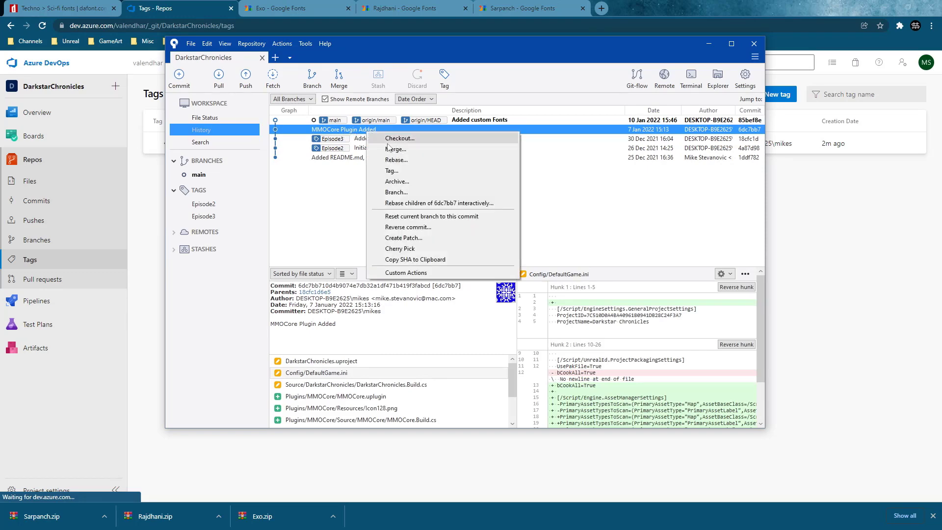
pyautogui.click(401, 170)
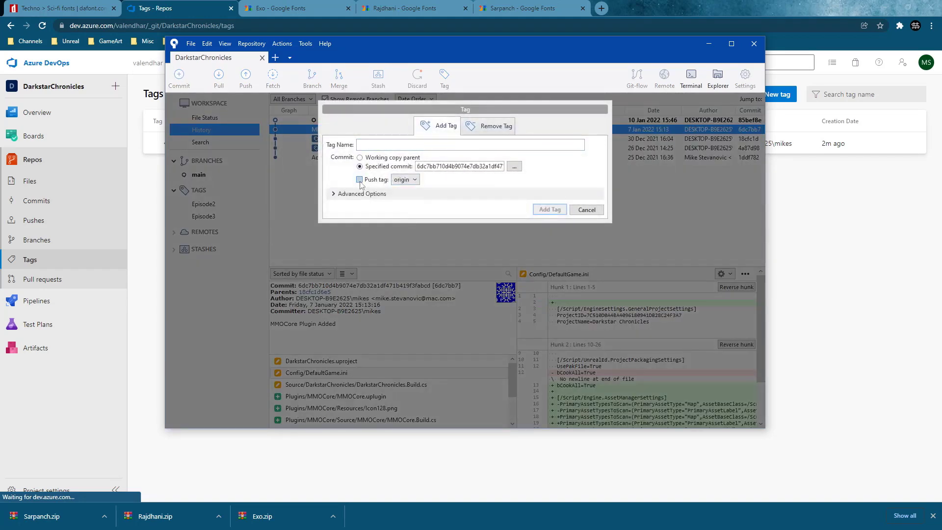
pyautogui.click(359, 179)
pyautogui.write('Episode4')
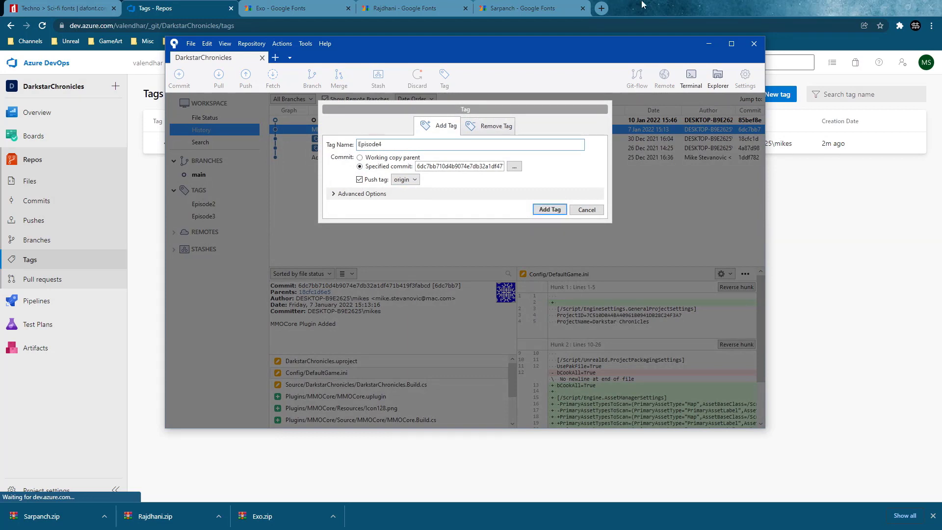
pyautogui.click(549, 210)
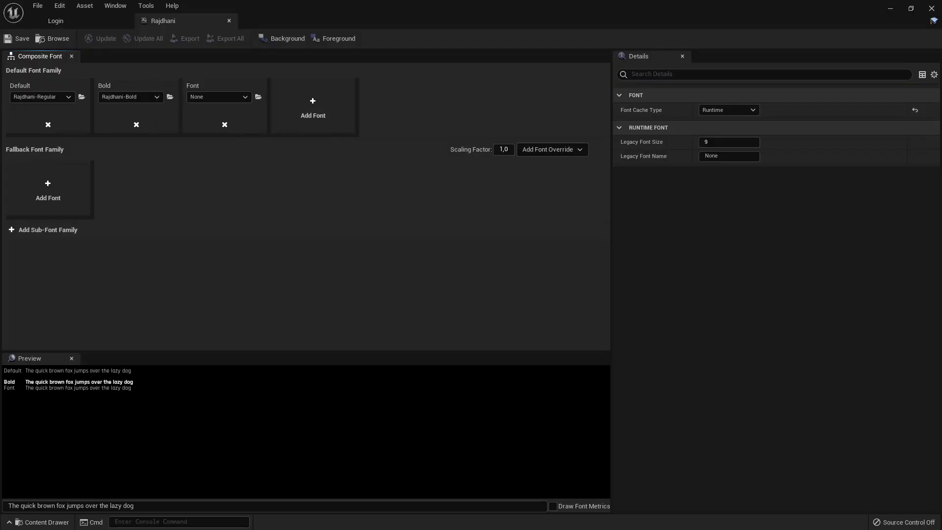
pyautogui.hotkey('alt', 'Tab')
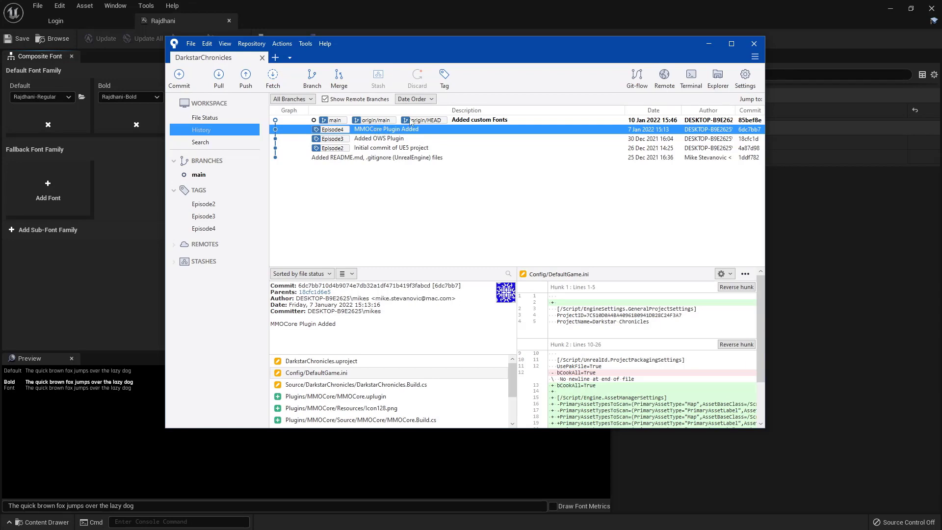